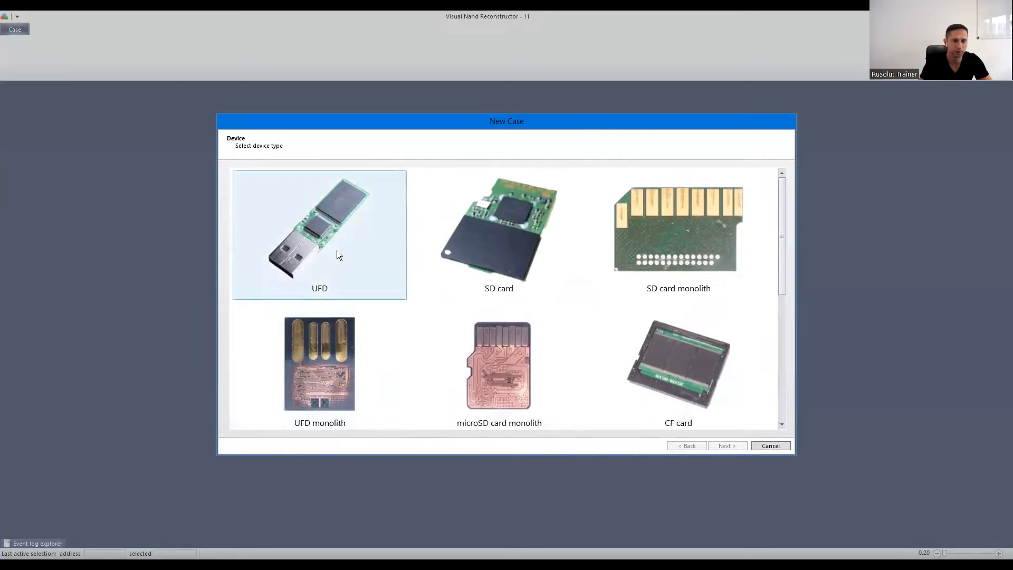
Step: Create a new case for a UFD device with the Phison PS2251-50-F controller
click(319, 220)
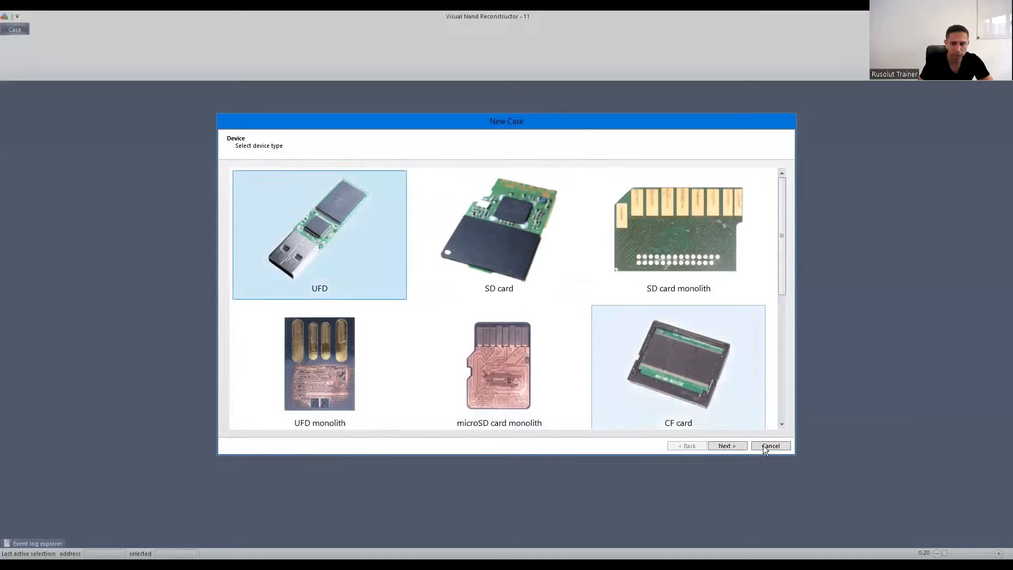
click(733, 445)
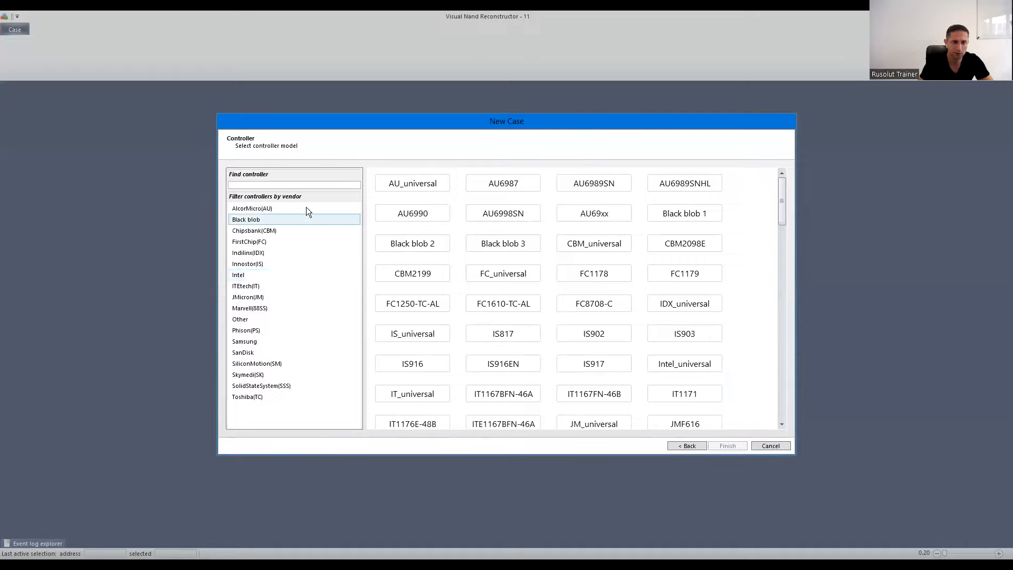
click(254, 334)
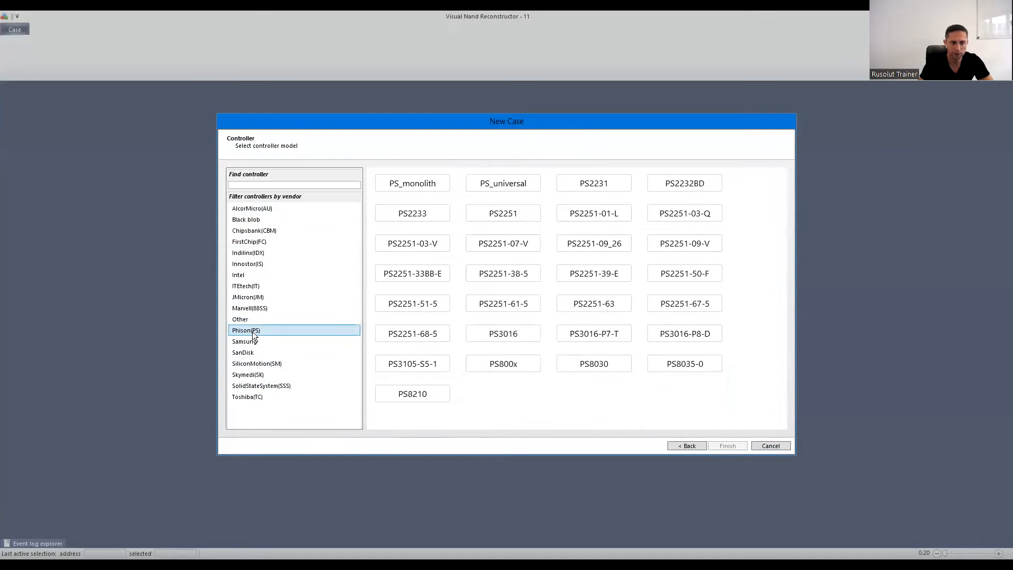
click(678, 274)
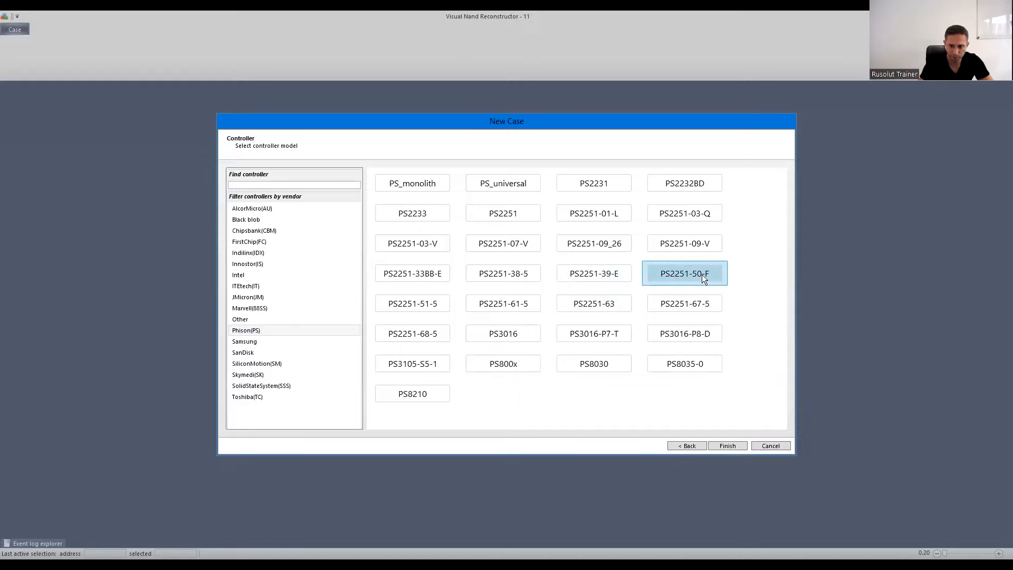
click(728, 446)
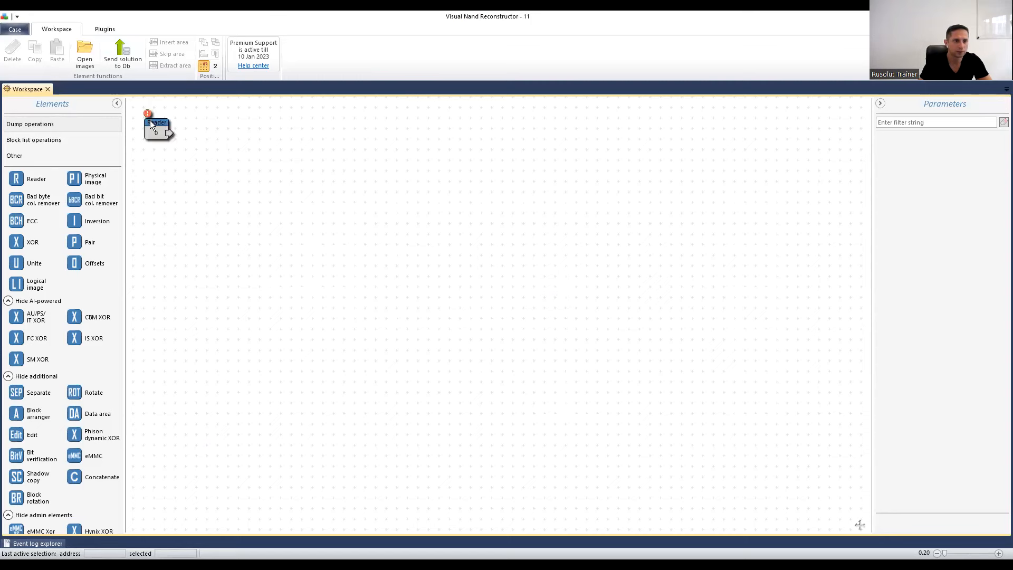
Step: Move the Reader element farther into the workspace and apply the Toshiba TF14G2GADA configuration from the Trusted DB to the connected chip
drag(151, 125, 263, 240)
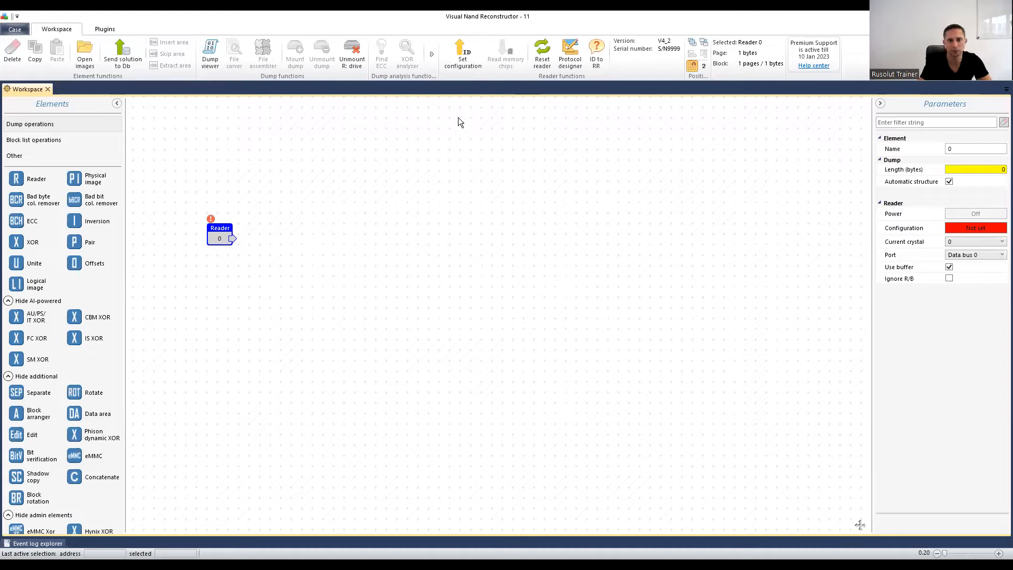
click(461, 57)
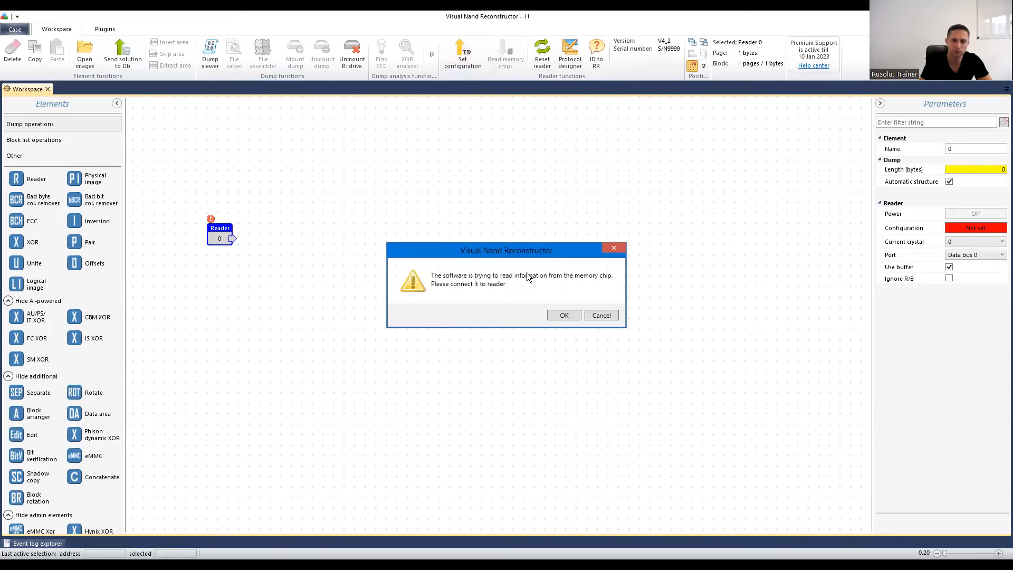
click(563, 316)
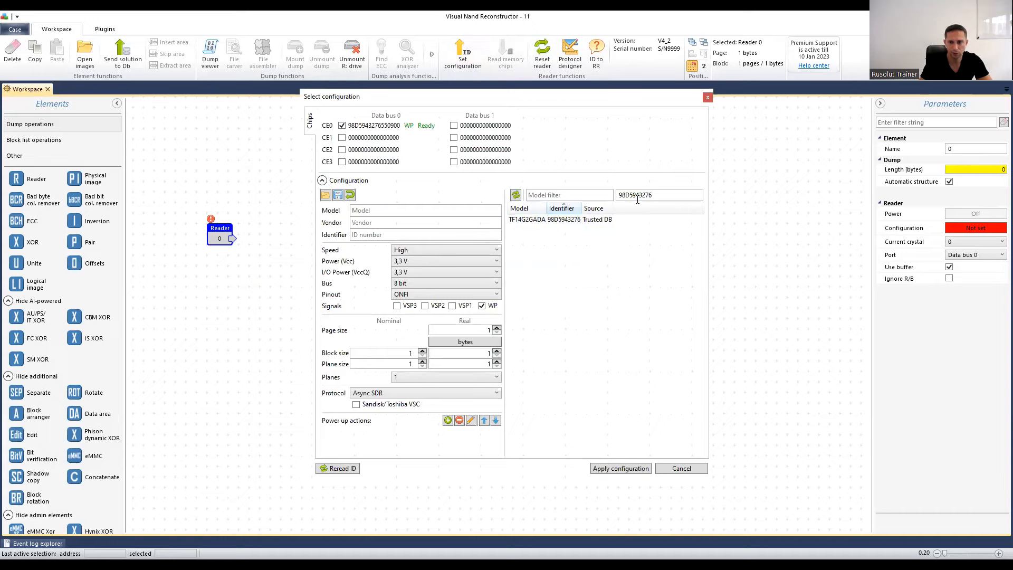
click(562, 220)
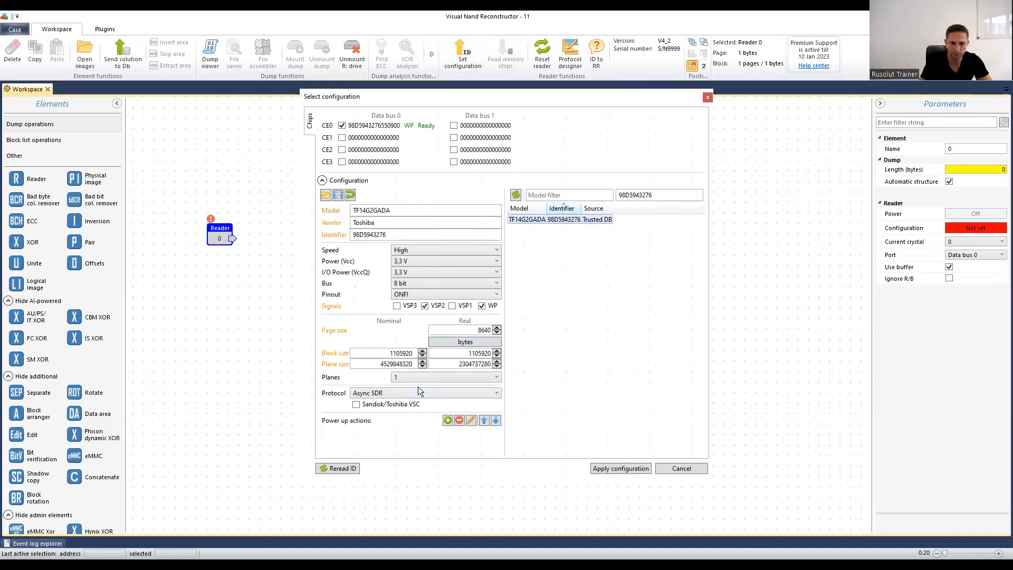
click(615, 467)
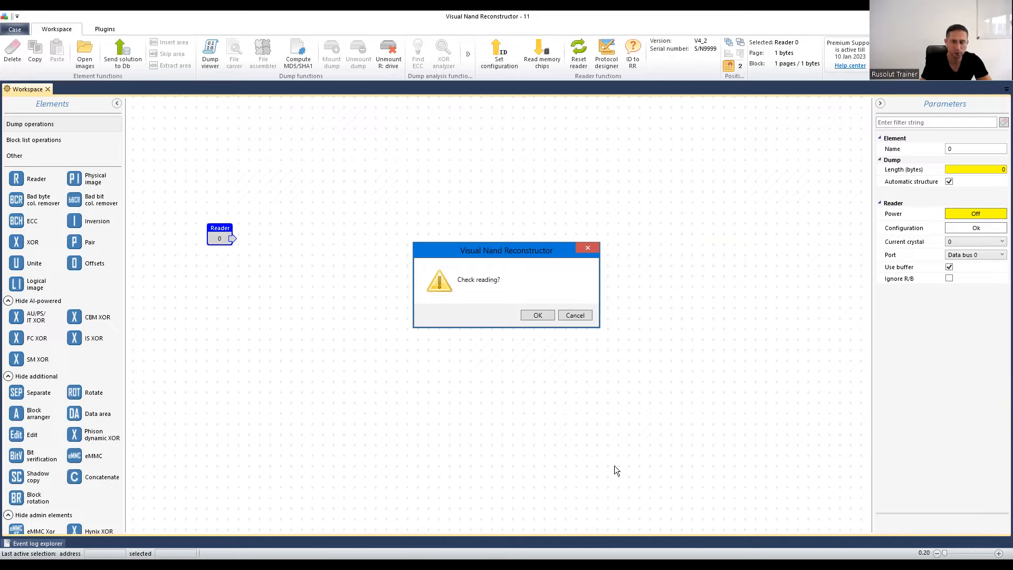
Step: Check the chip reading by examining the Reader's bitmap down the dump and across to the page end, closing the view when finished
click(538, 316)
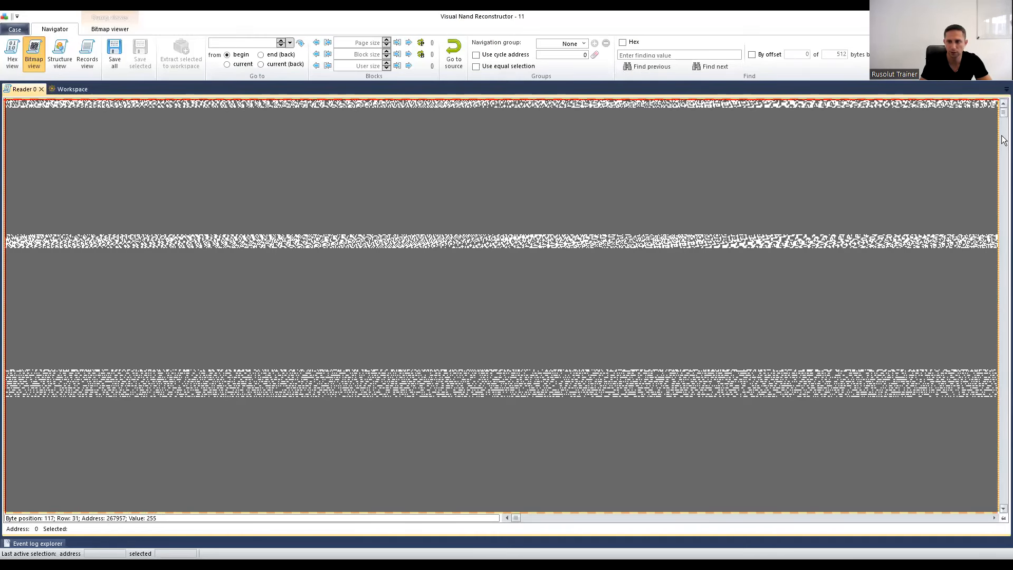
scroll(1002, 145, down, 3)
scroll(1003, 145, down, 10)
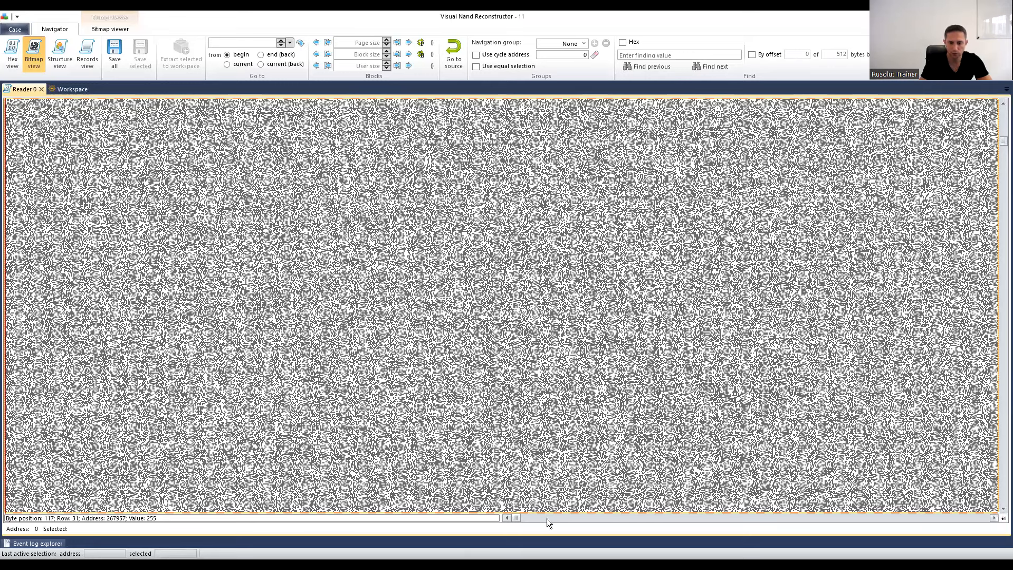
scroll(649, 522, right, 3)
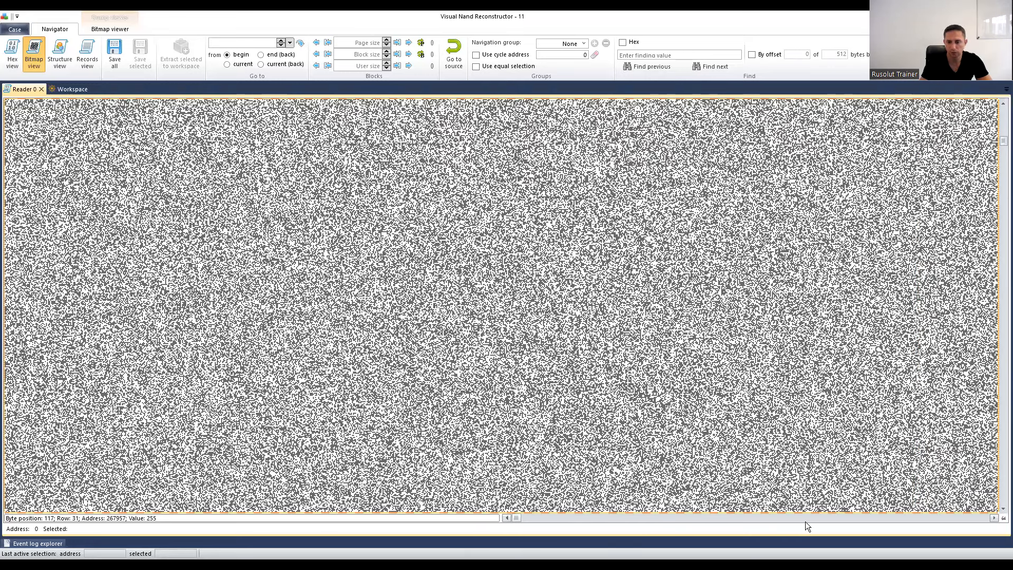
scroll(805, 521, right, 10)
scroll(897, 519, right, 10)
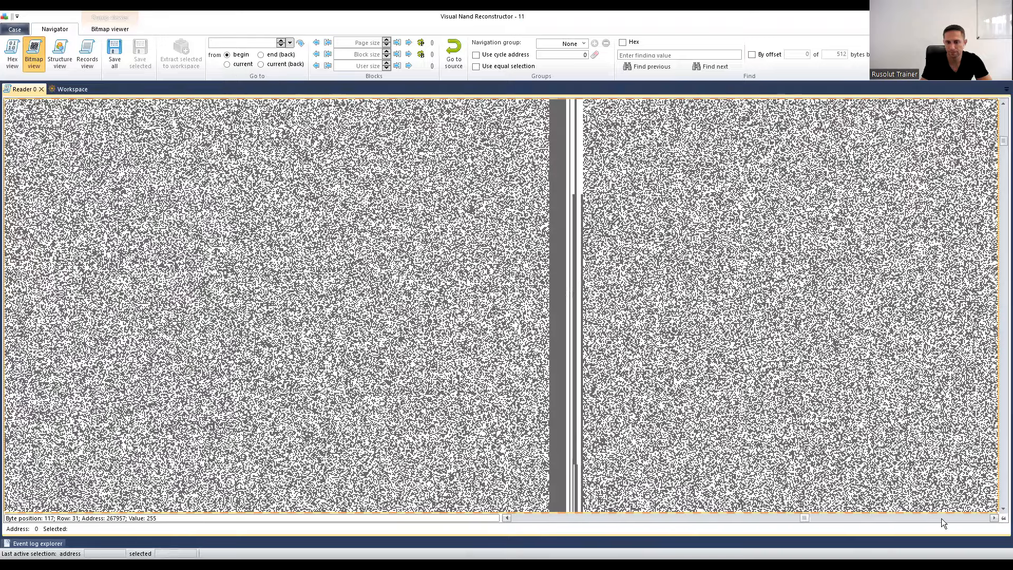
scroll(976, 517, right, 12)
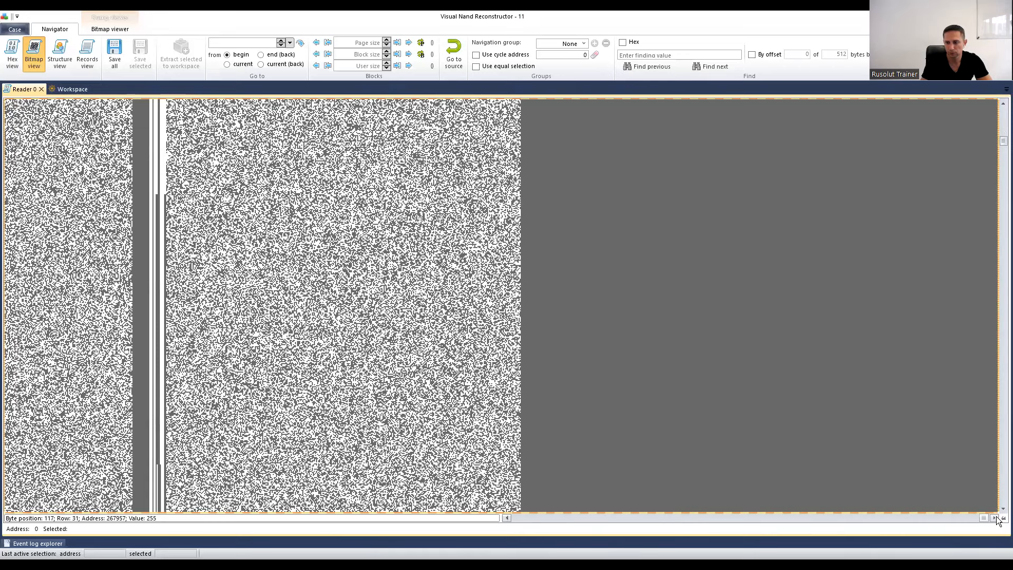
click(996, 518)
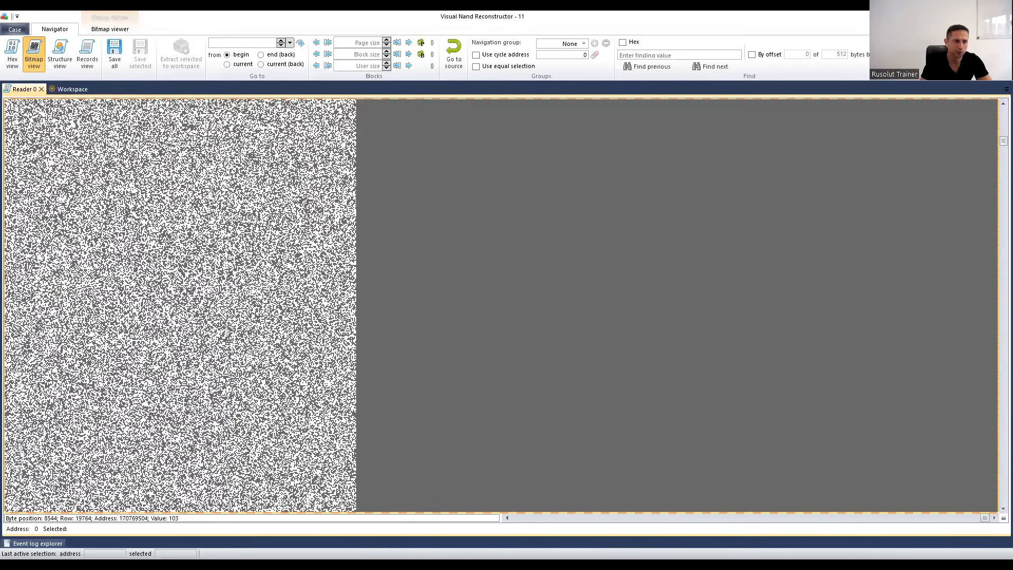
click(41, 88)
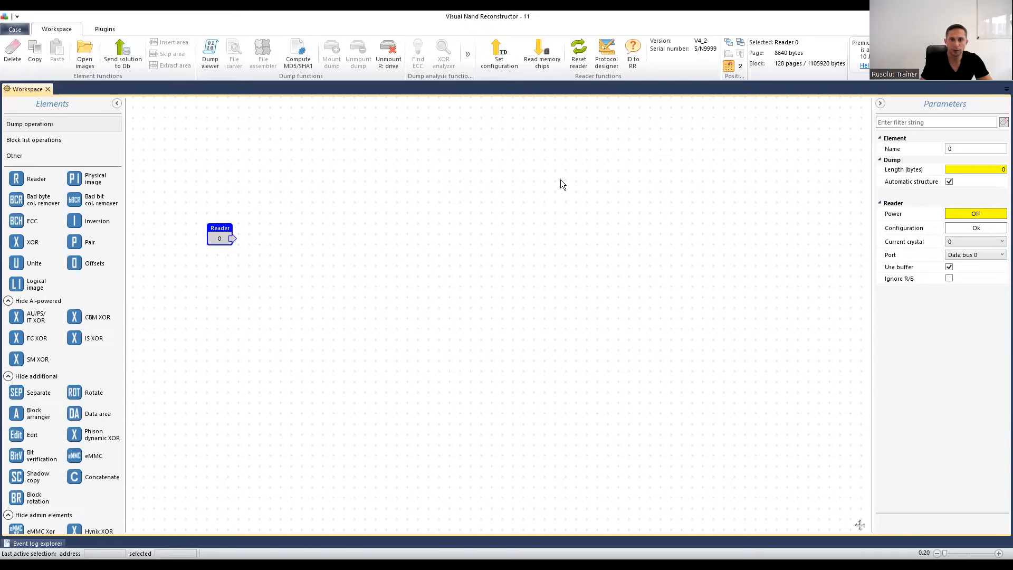
Step: Set up memory chip reading for 1 chip, apply the available solution and decline inserting the chip
click(539, 60)
drag(523, 252, 525, 245)
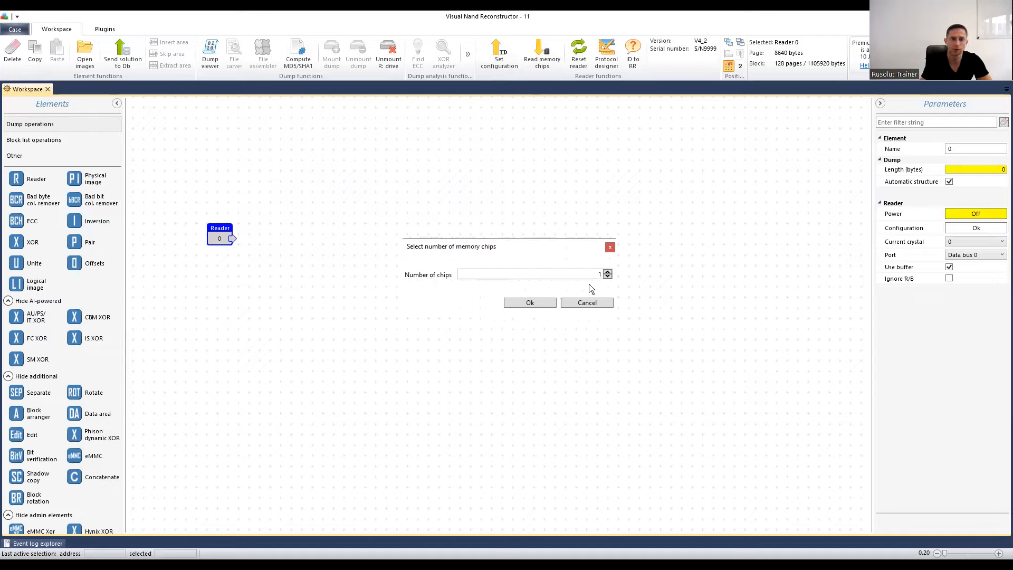
click(536, 303)
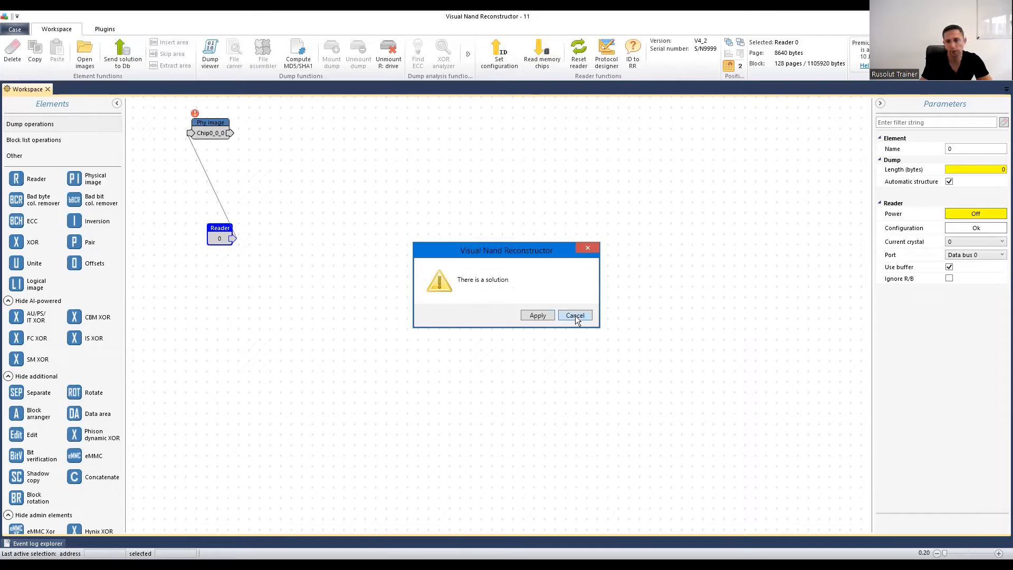
click(538, 315)
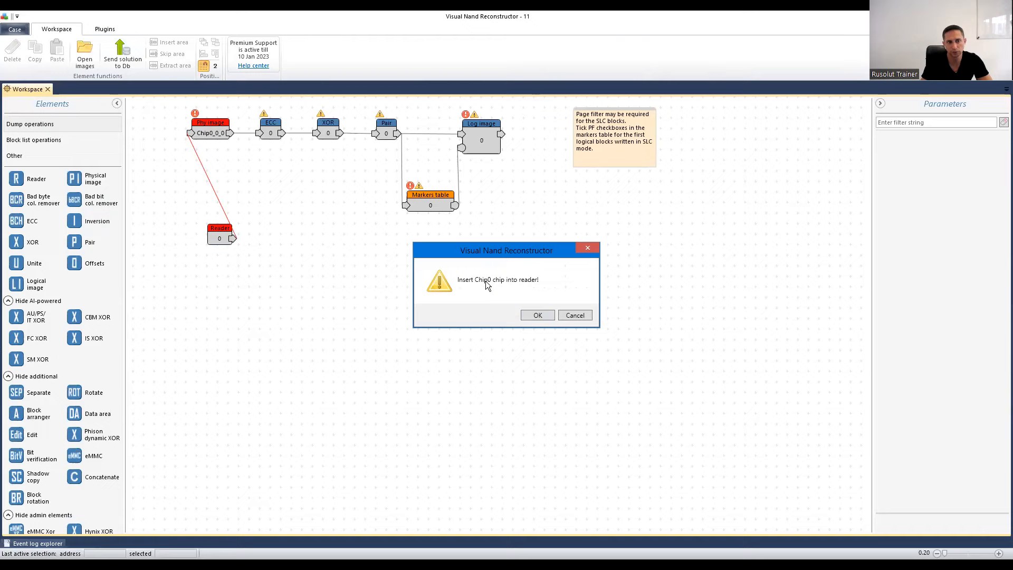
click(576, 315)
Step: Move the solution elements beside the Reader and align Reader, Pair and Log image in one row with the rest of the chain
drag(176, 104, 682, 207)
drag(442, 206, 510, 305)
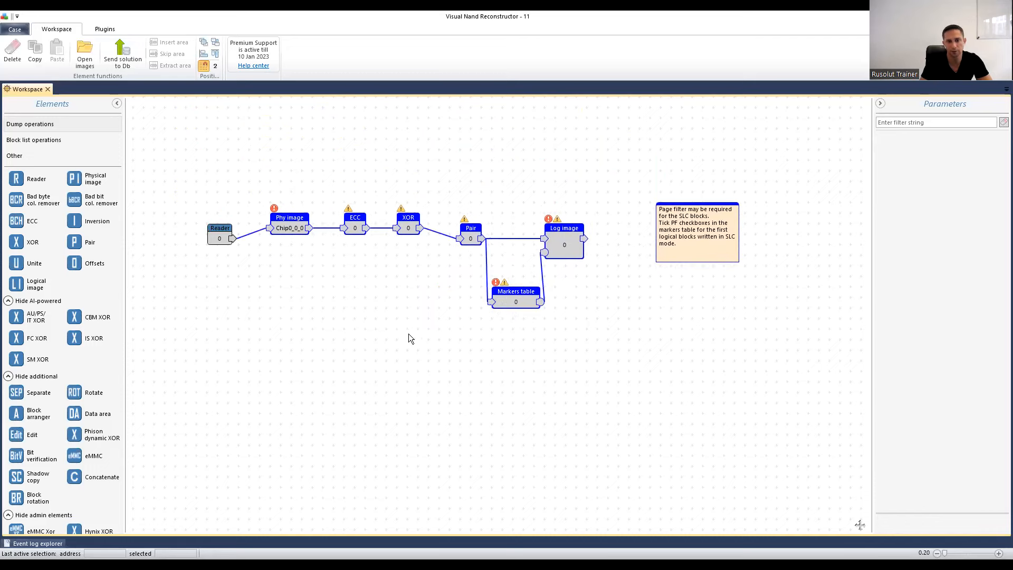
drag(226, 235, 219, 231)
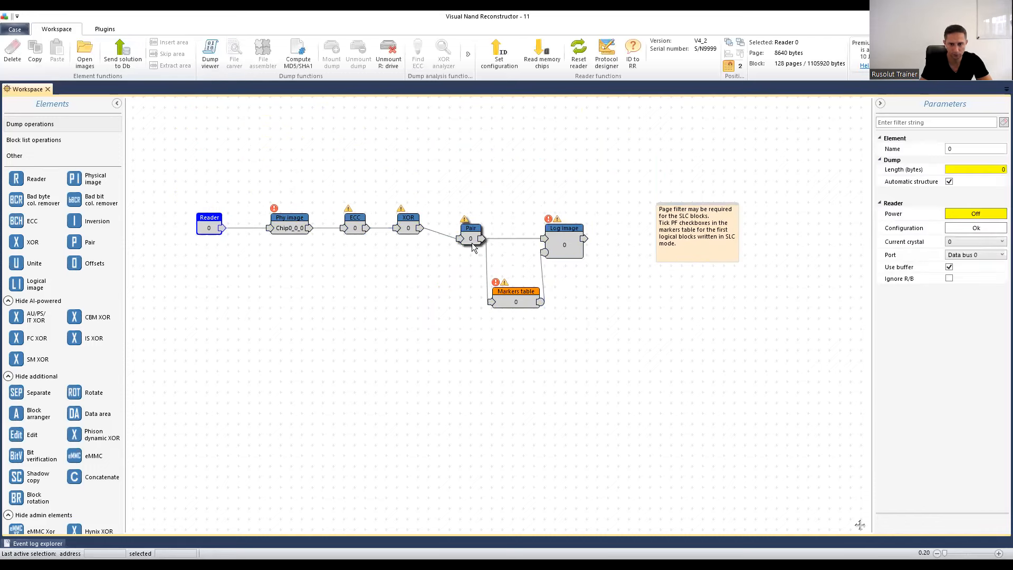
drag(472, 243, 476, 232)
drag(564, 246, 564, 236)
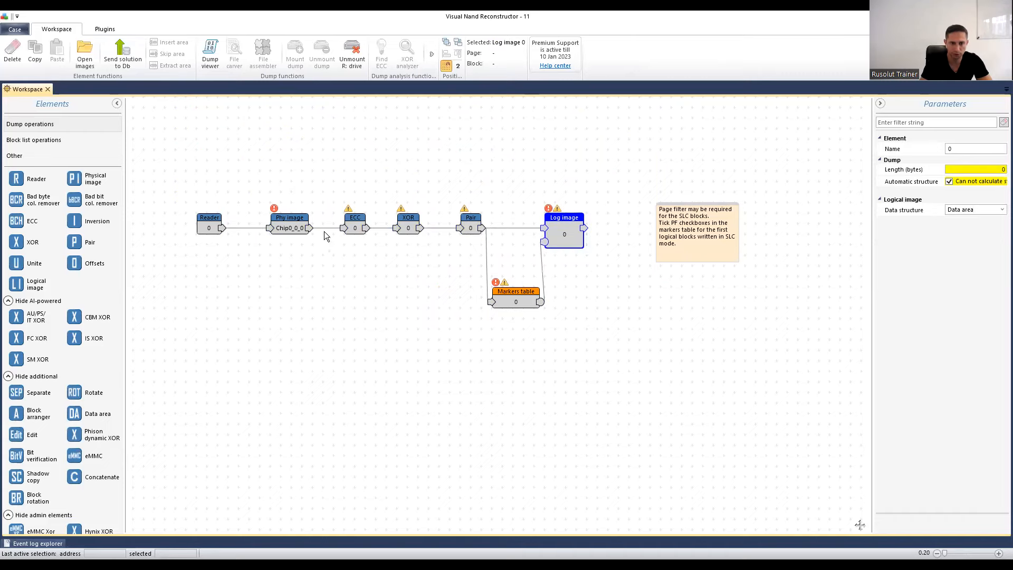
Step: Assign the dump file 01_98D5943276_full.dmp from the vnr 7.0 folder on drive D: to the physical image element
click(294, 222)
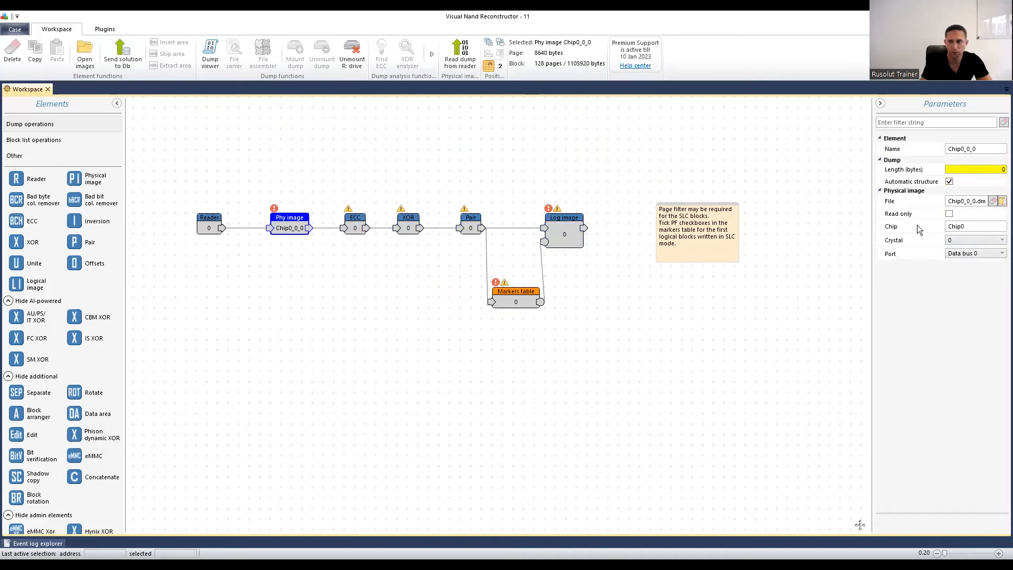
click(1000, 200)
scroll(58, 216, down, 1)
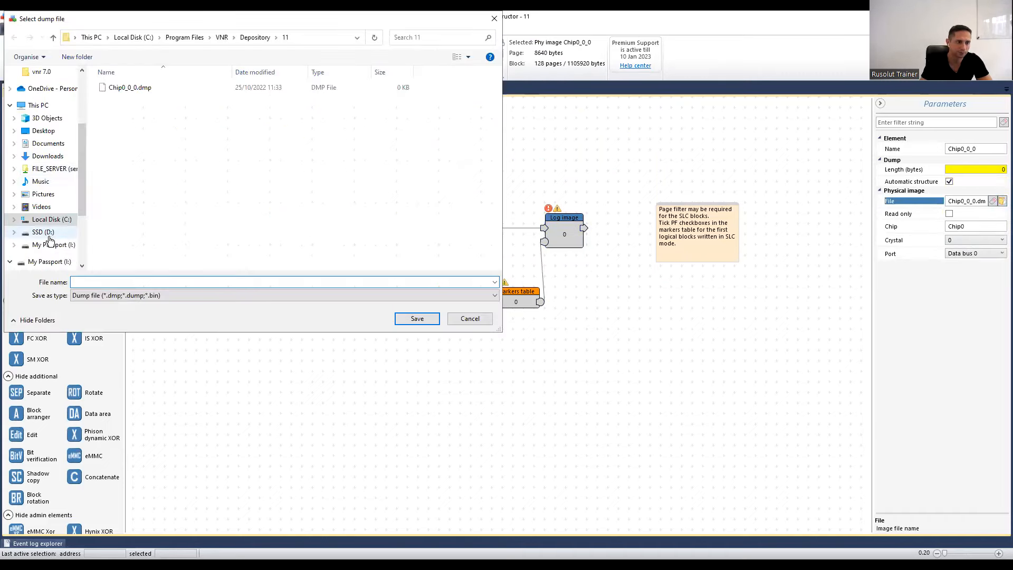
click(47, 235)
double_click(112, 118)
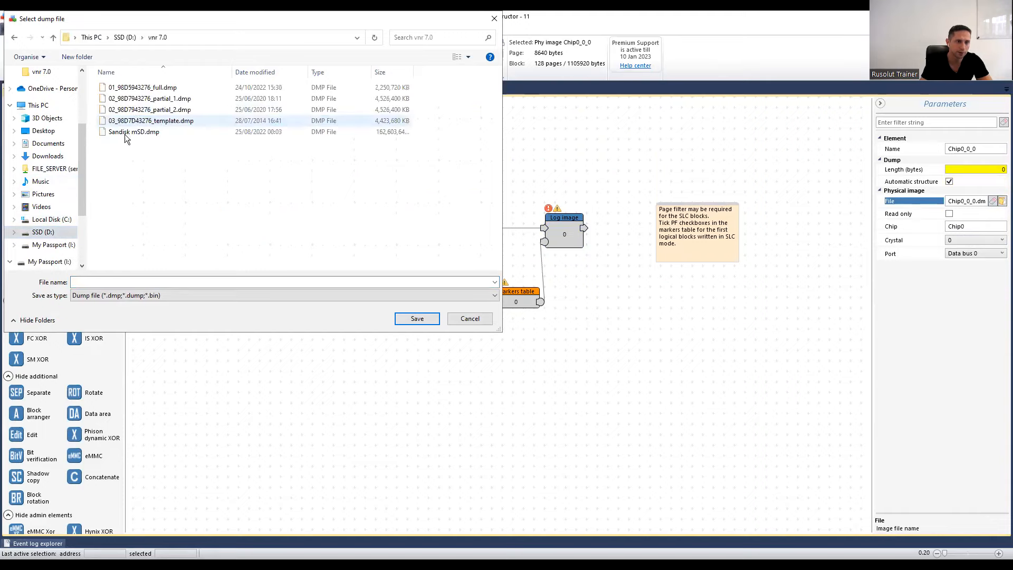
click(138, 88)
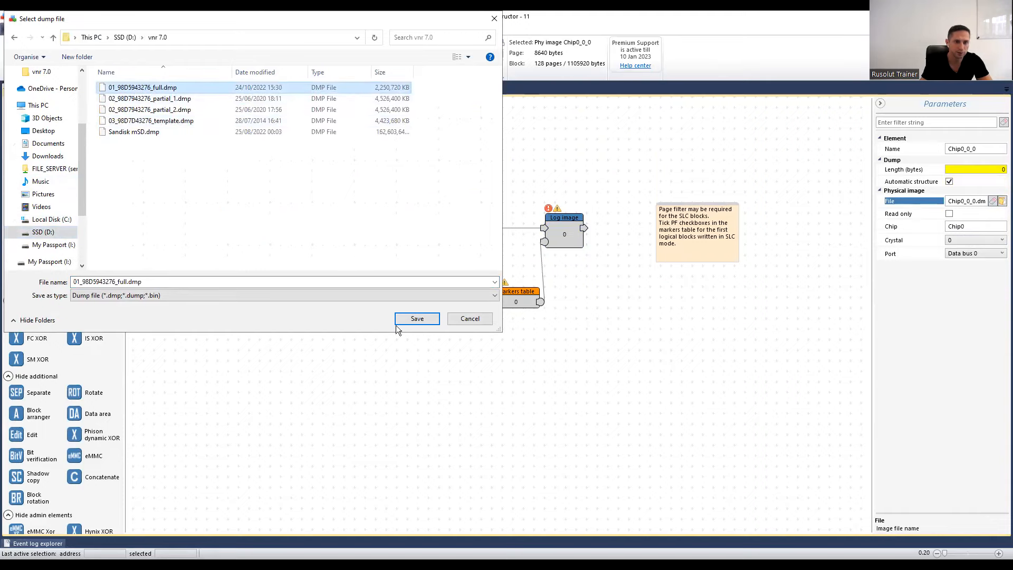
click(417, 318)
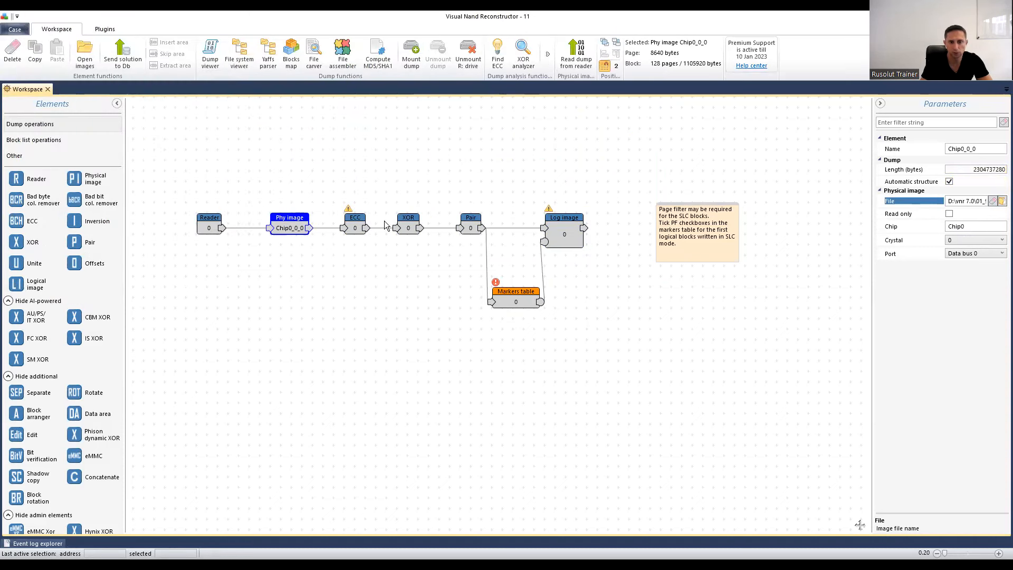
Step: Enable the ECC map for the ECC element and turn its power on
click(353, 226)
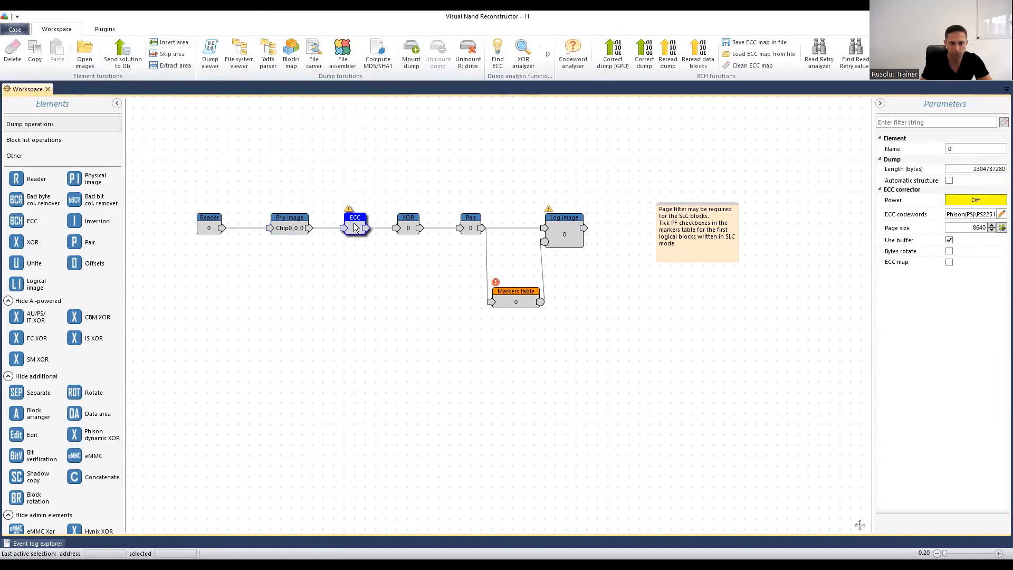
click(949, 263)
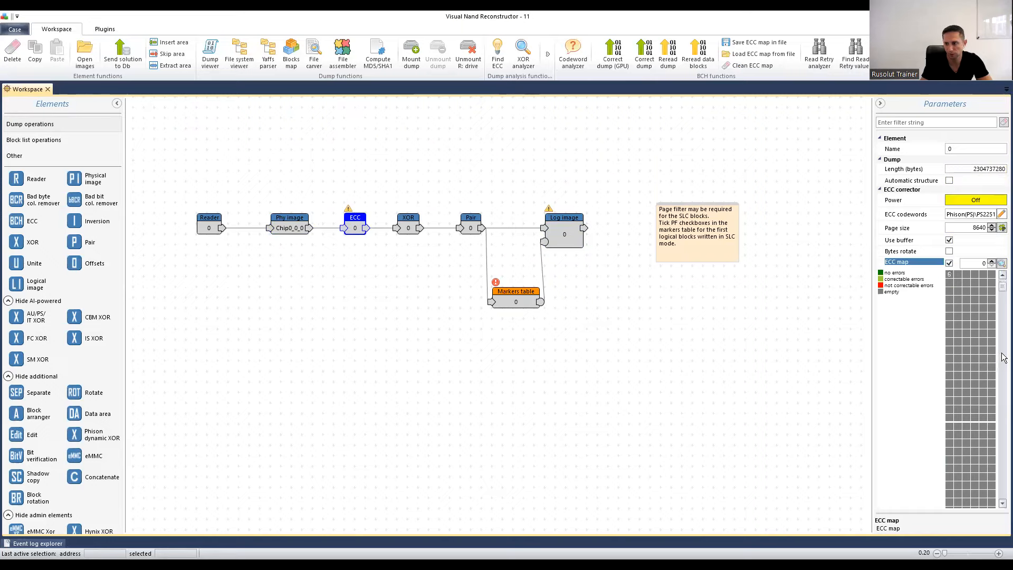
click(967, 206)
click(967, 206)
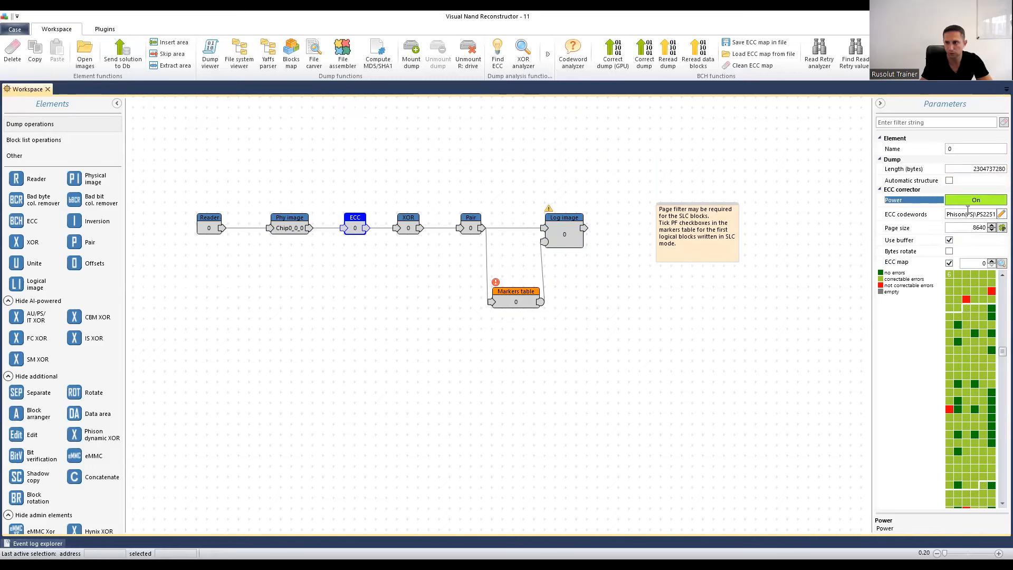
Step: Move the page filter note closer to the Markers table element and create that element's translation table
click(518, 300)
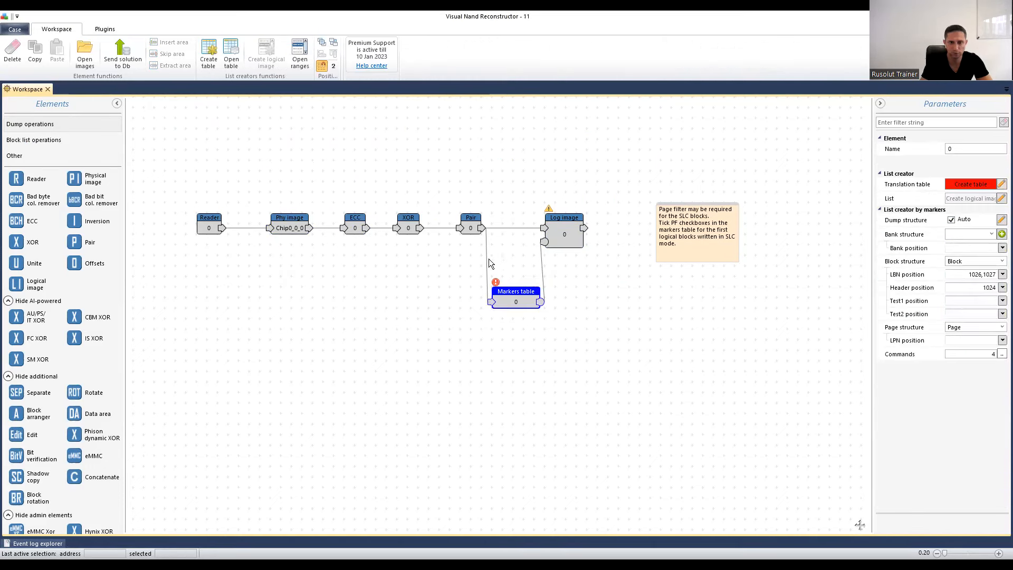
click(702, 204)
drag(702, 205, 668, 251)
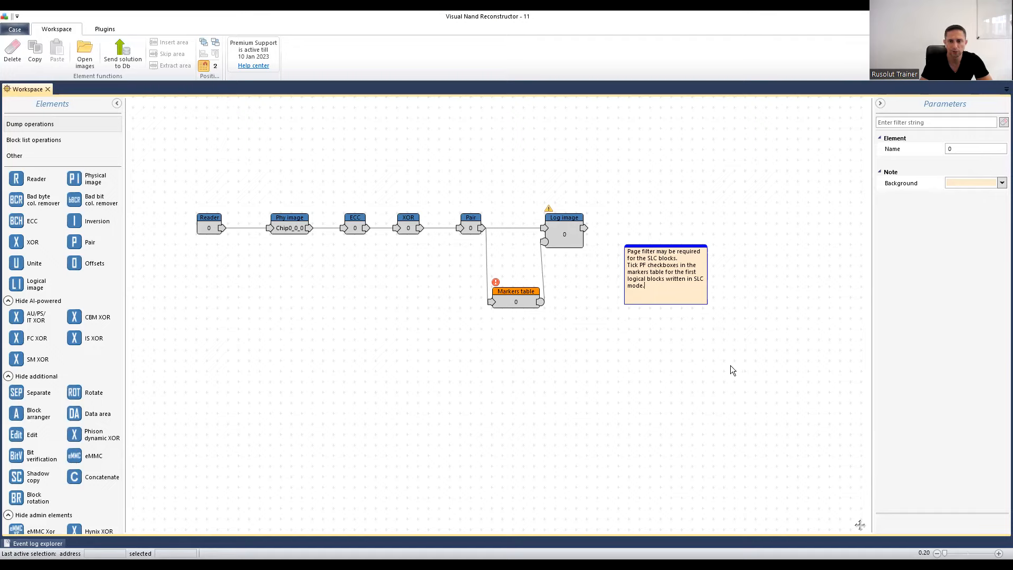
click(516, 301)
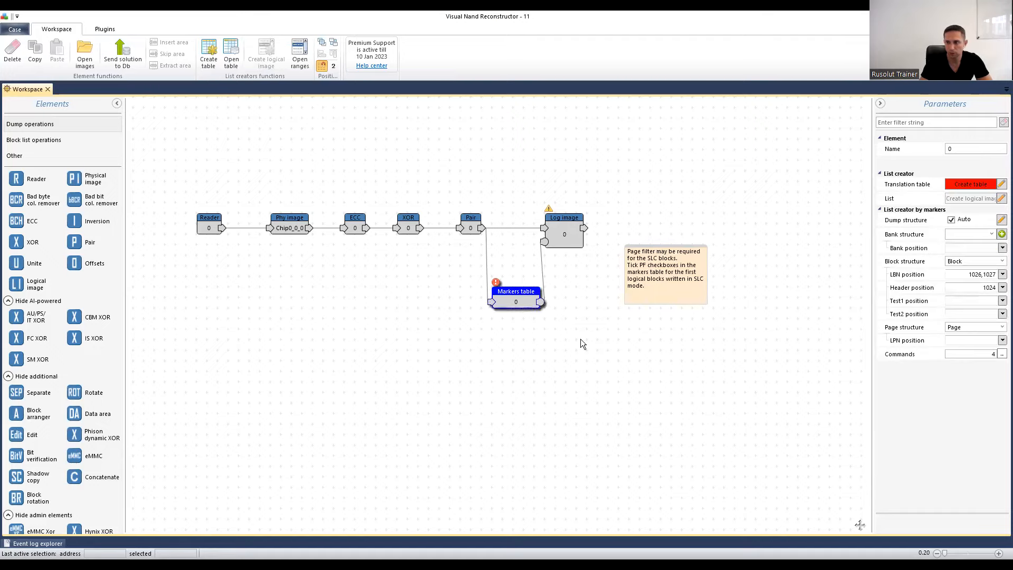
click(974, 184)
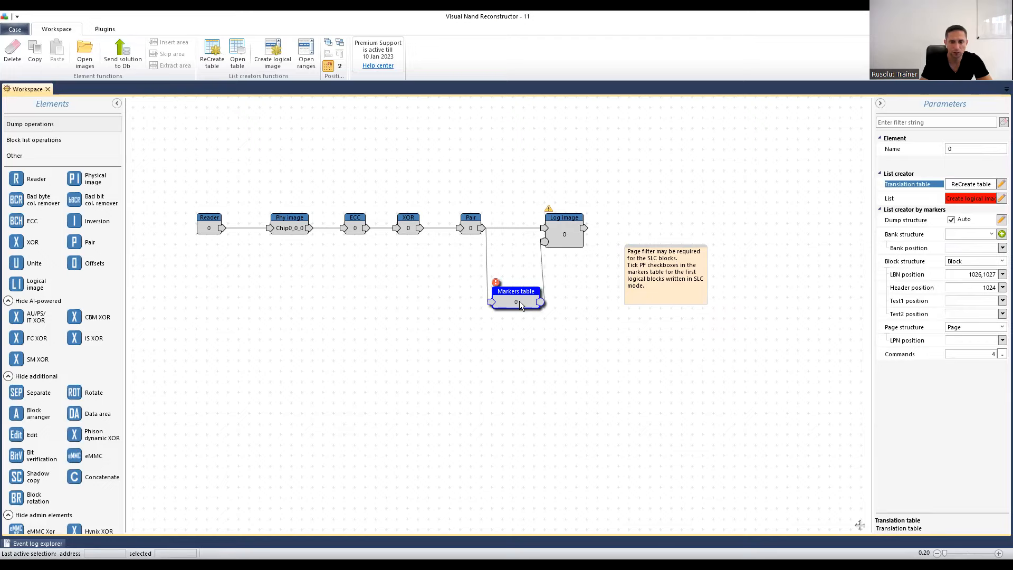
Step: Open the Markers table element's translation table and shift the page filter note slightly higher in the workspace
double_click(520, 301)
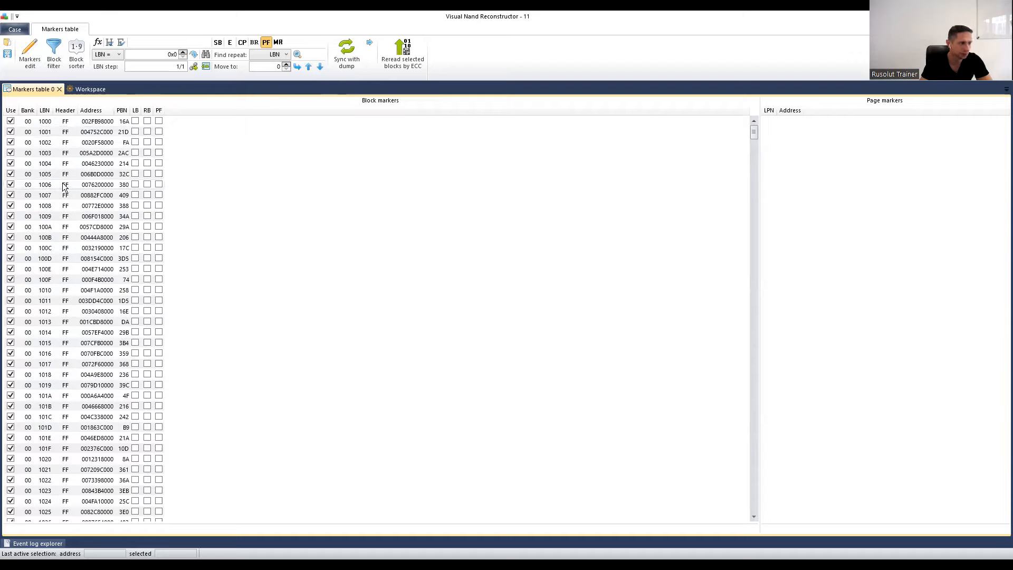
mouse_move(754, 128)
mouse_down()
mouse_move(749, 235)
mouse_move(753, 117)
mouse_up()
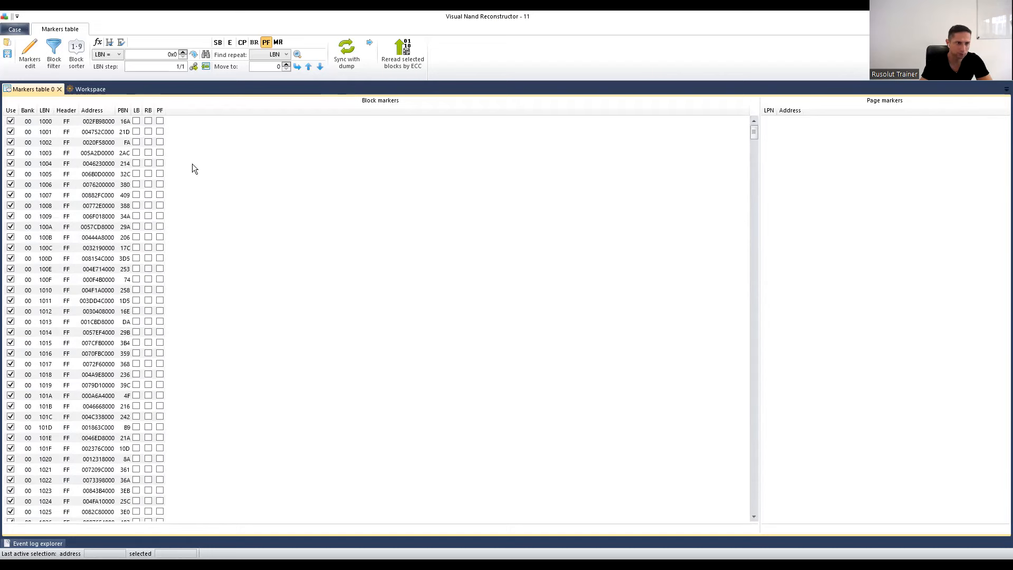
click(97, 90)
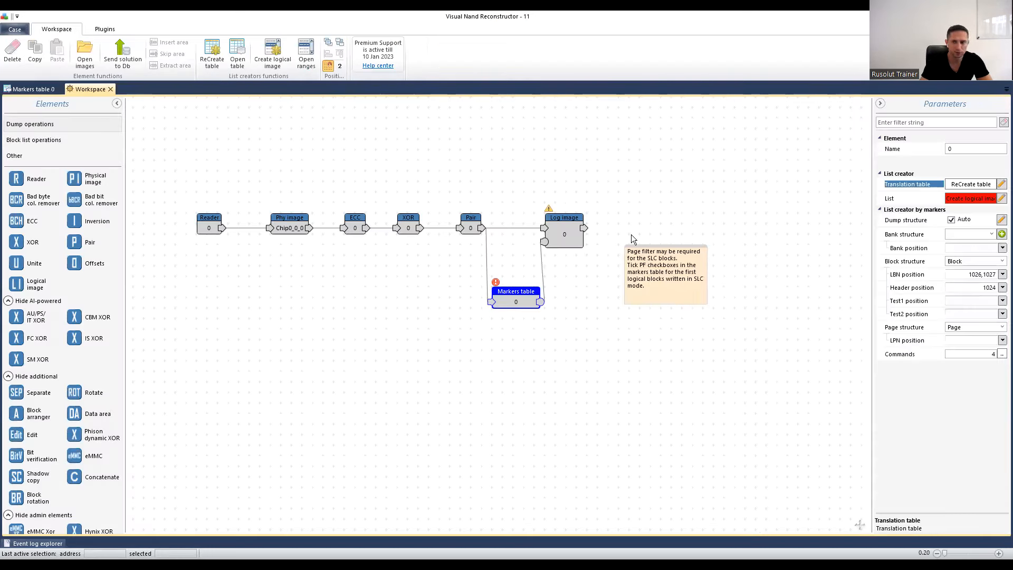
click(659, 248)
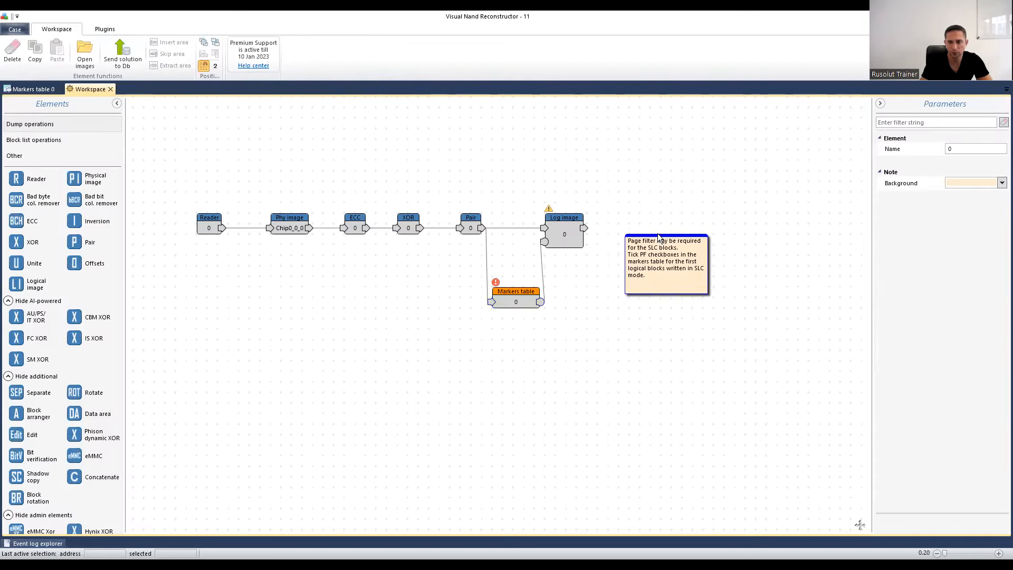
click(26, 89)
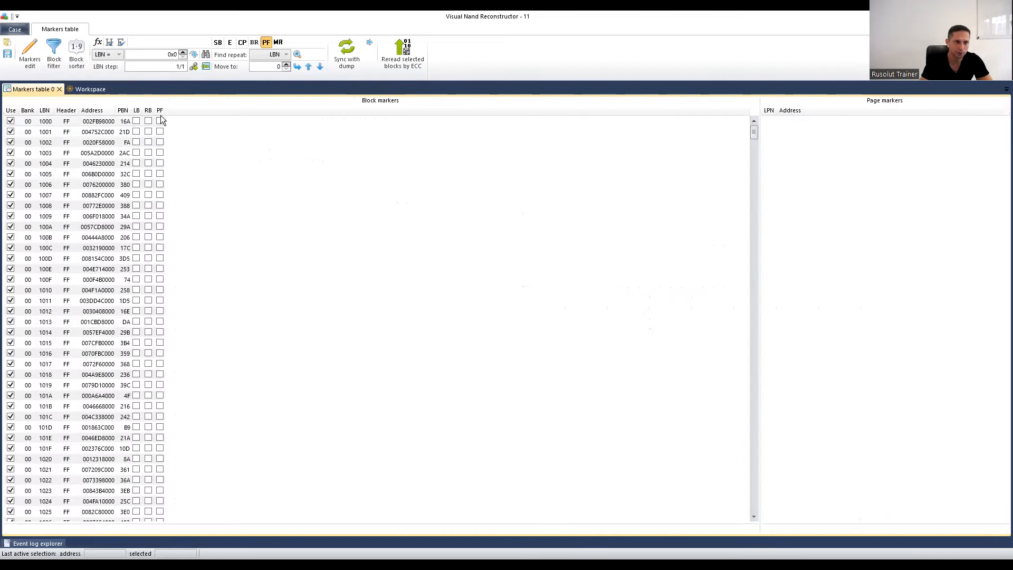
Step: Open the Pair dump at logical block 1000 and dock its viewer side by side with the markers table
click(50, 125)
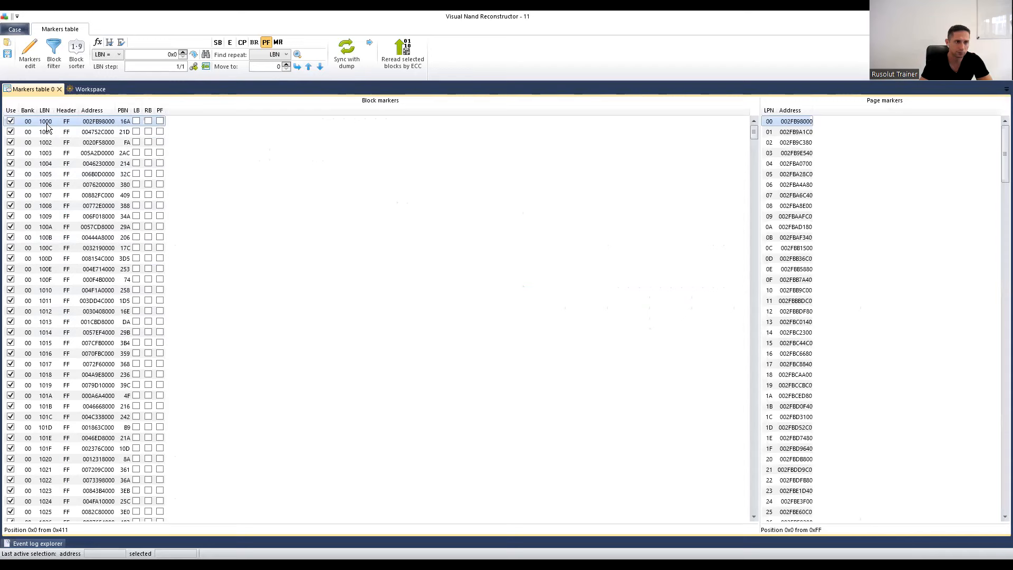
double_click(46, 127)
click(115, 91)
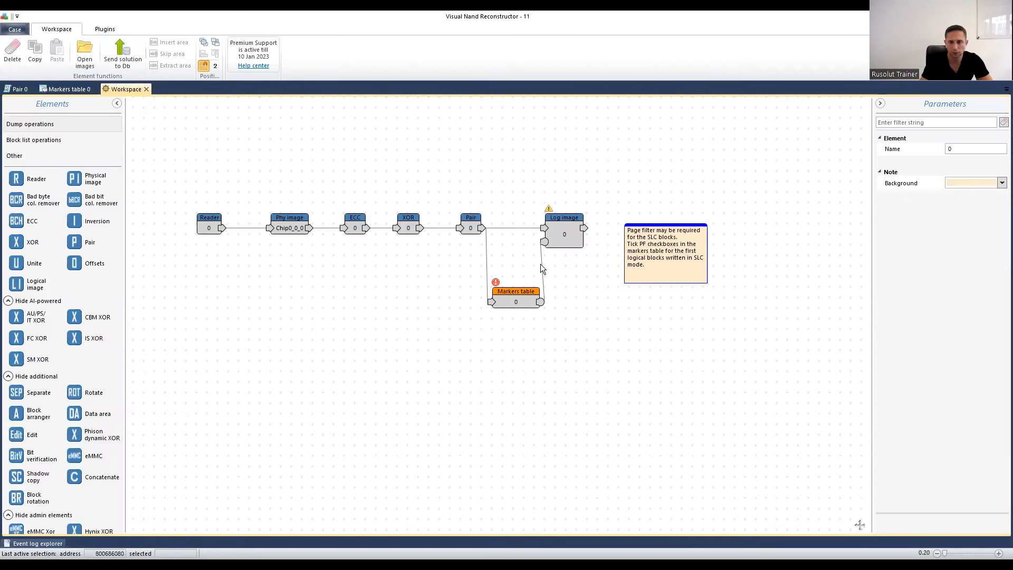
click(360, 226)
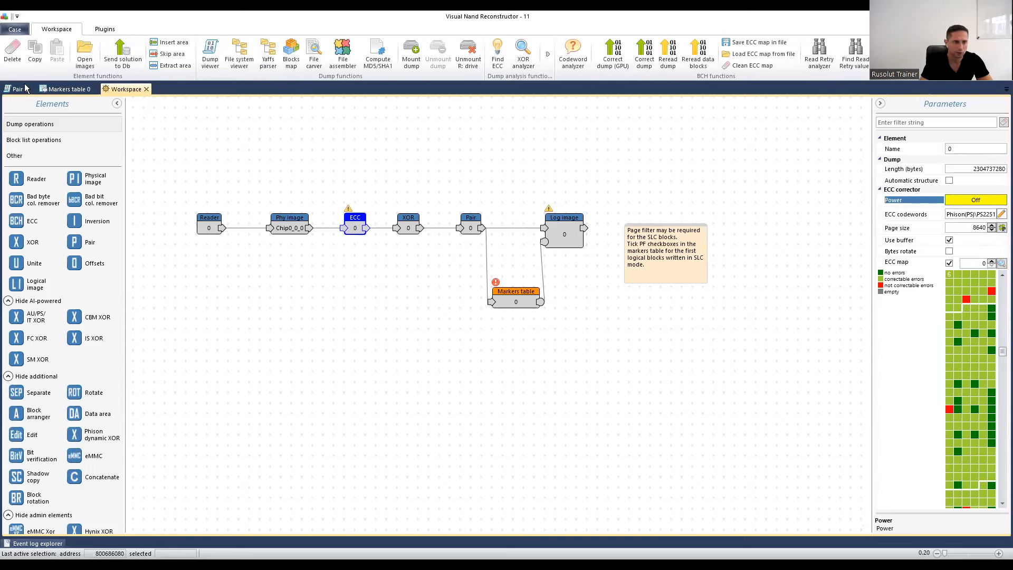
click(61, 87)
drag(14, 87, 590, 332)
drag(522, 308, 522, 308)
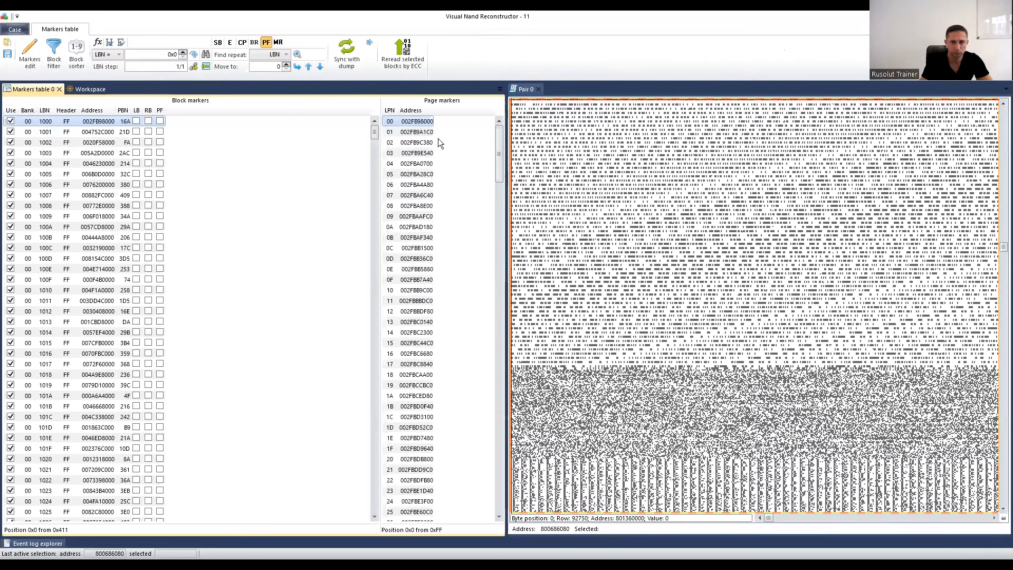
Step: Trace block 1000 from the Pair dump back through XOR and ECC to the physical image and dock that viewer beside the markers table
click(523, 88)
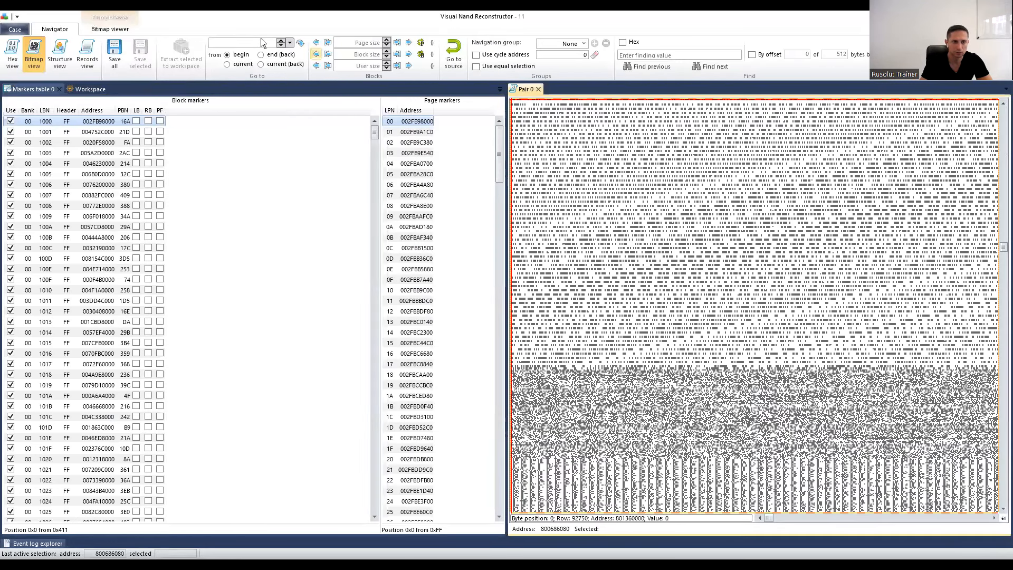
click(454, 55)
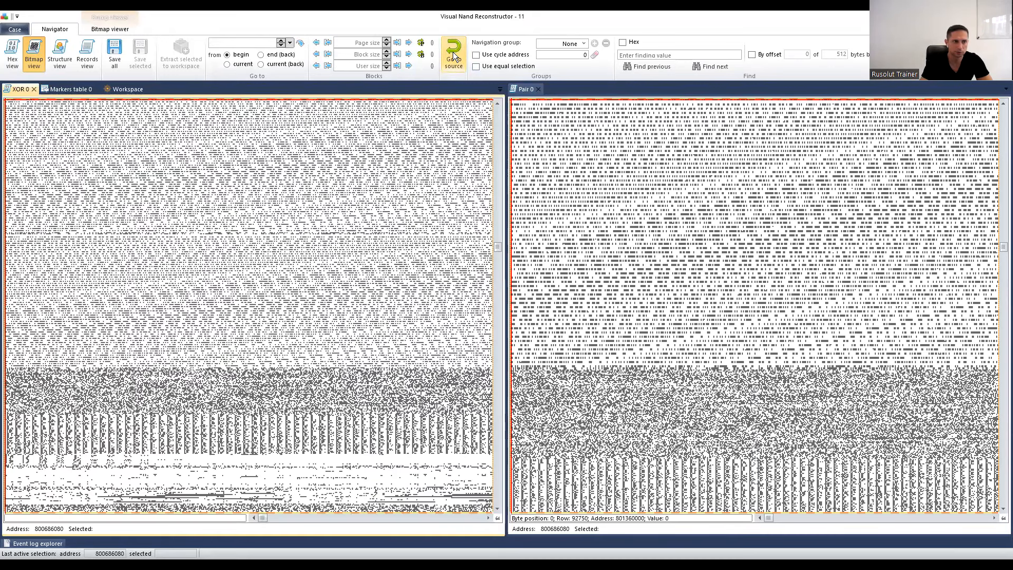
click(454, 55)
click(453, 52)
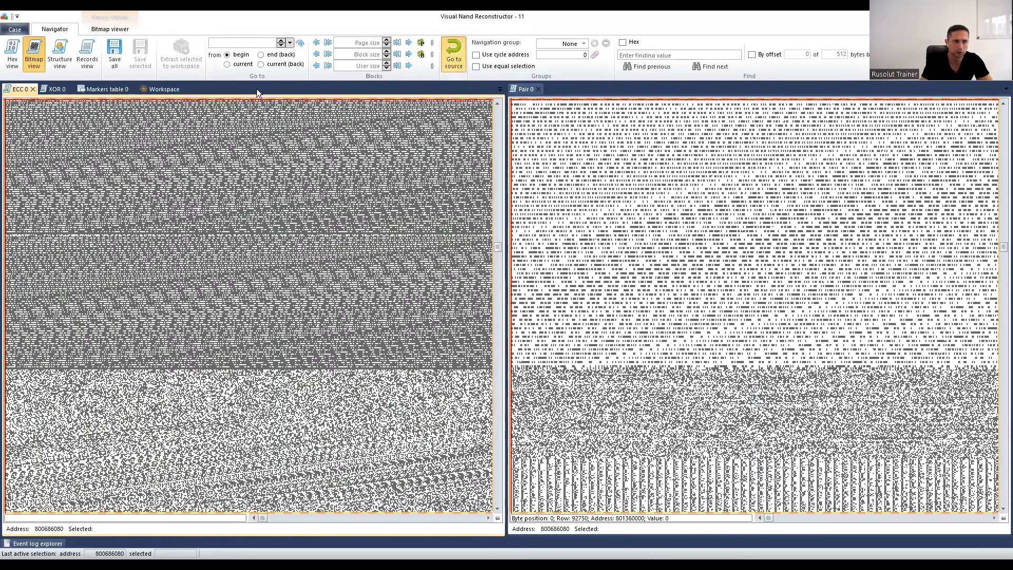
drag(40, 89, 653, 151)
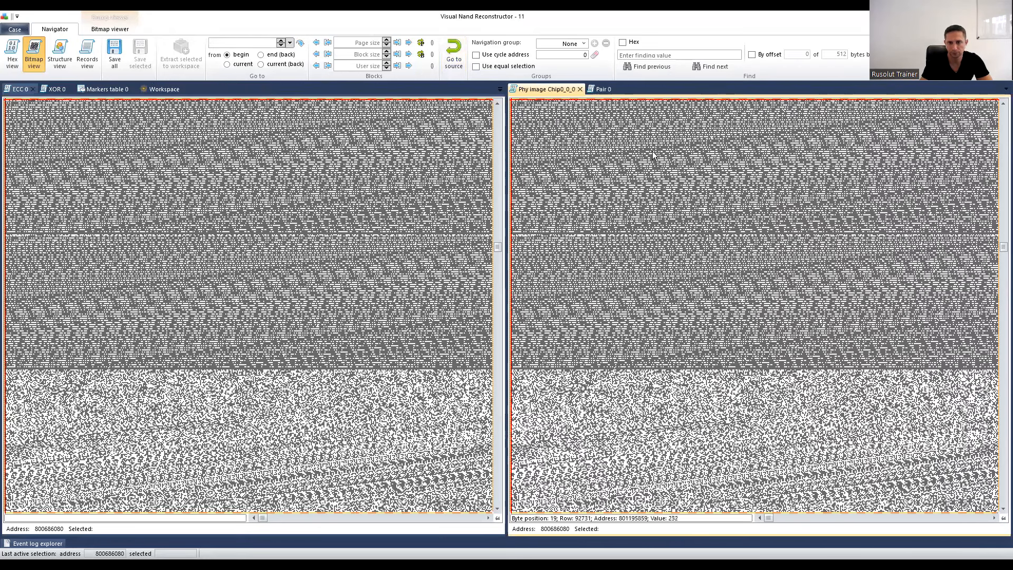
click(106, 88)
Step: Examine the page patterns of block 1000 in the physical image and enable the page filter (PF) for LBN 1000
click(630, 210)
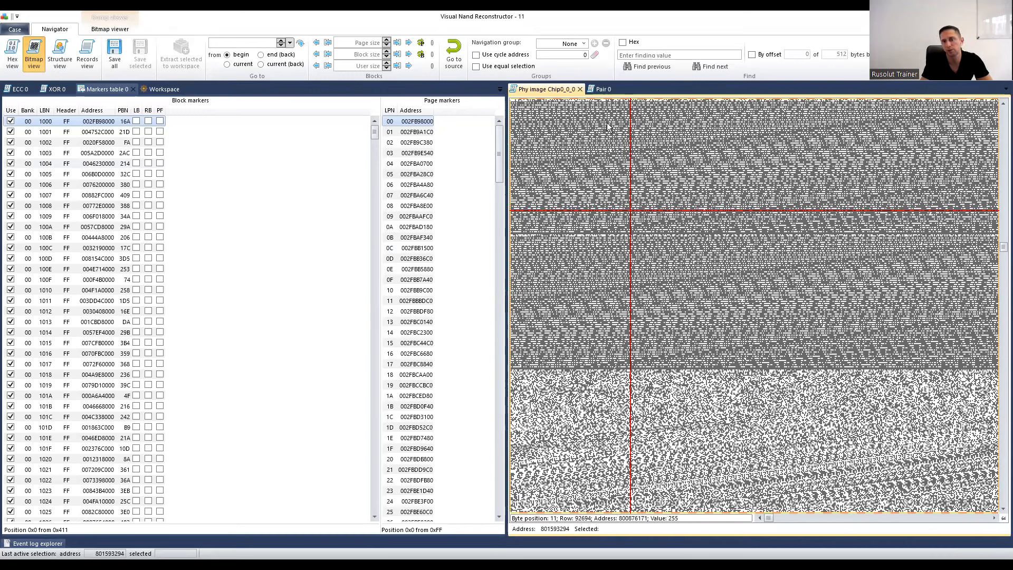
click(661, 266)
click(660, 195)
click(659, 171)
click(661, 235)
click(667, 261)
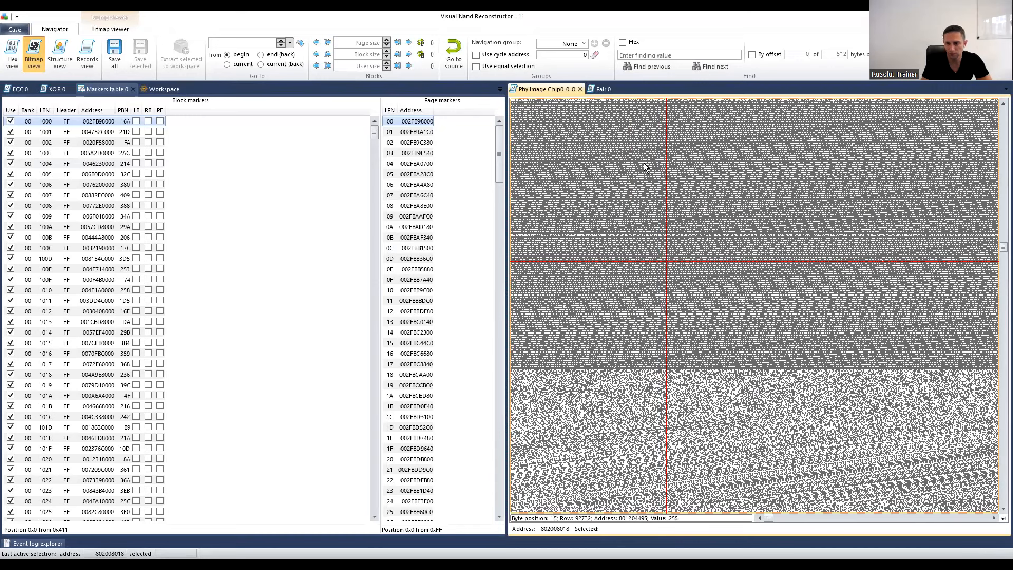
click(160, 121)
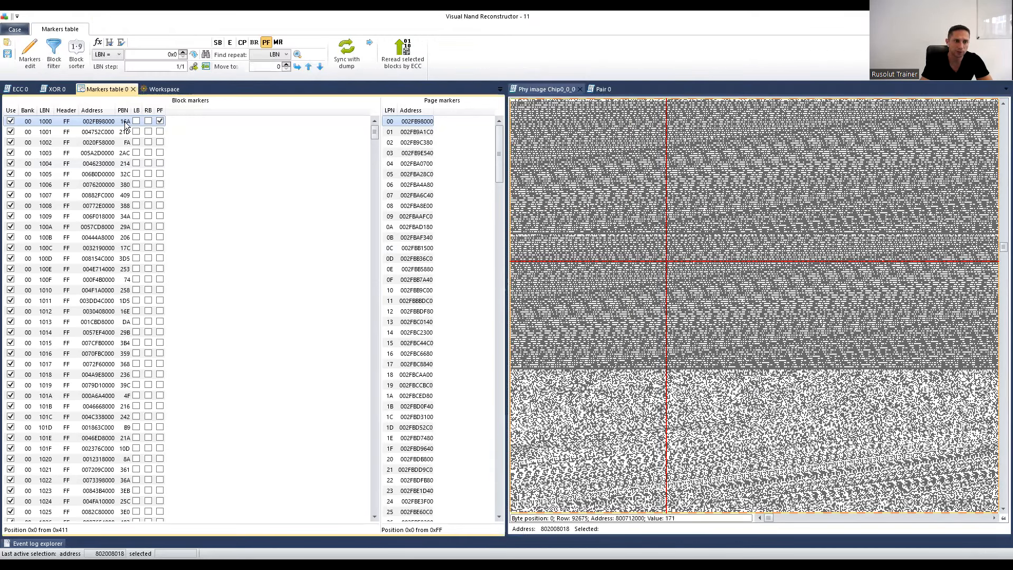
Step: Bring the Pair dump back beside the markers table and turn on Sync with dump
click(544, 88)
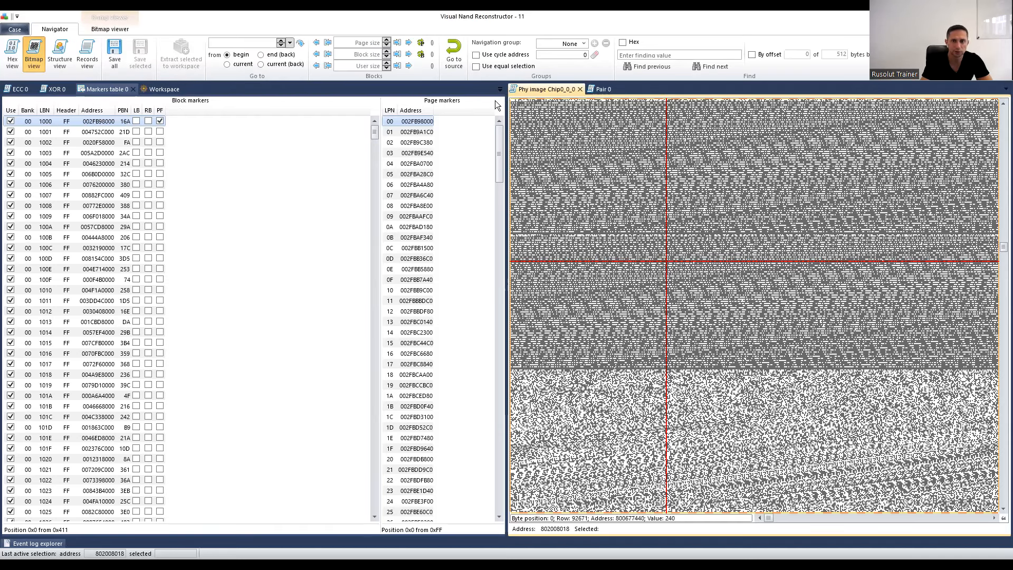
click(602, 90)
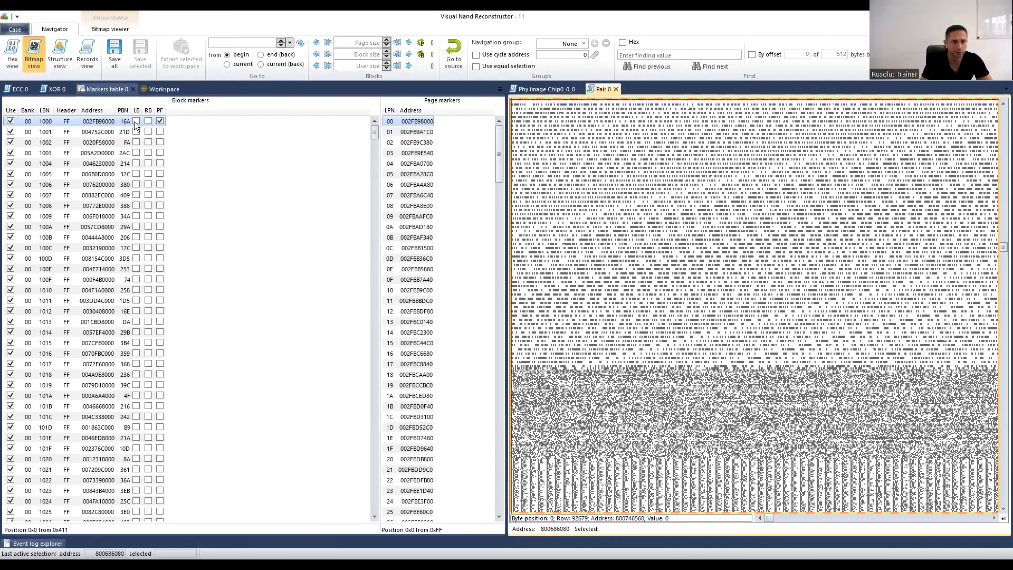
click(104, 127)
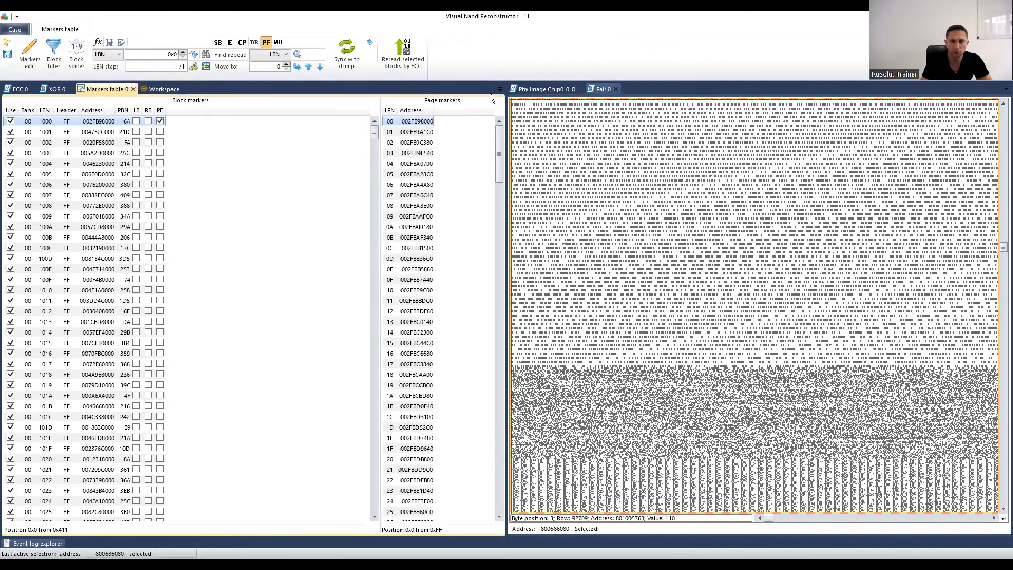
click(346, 54)
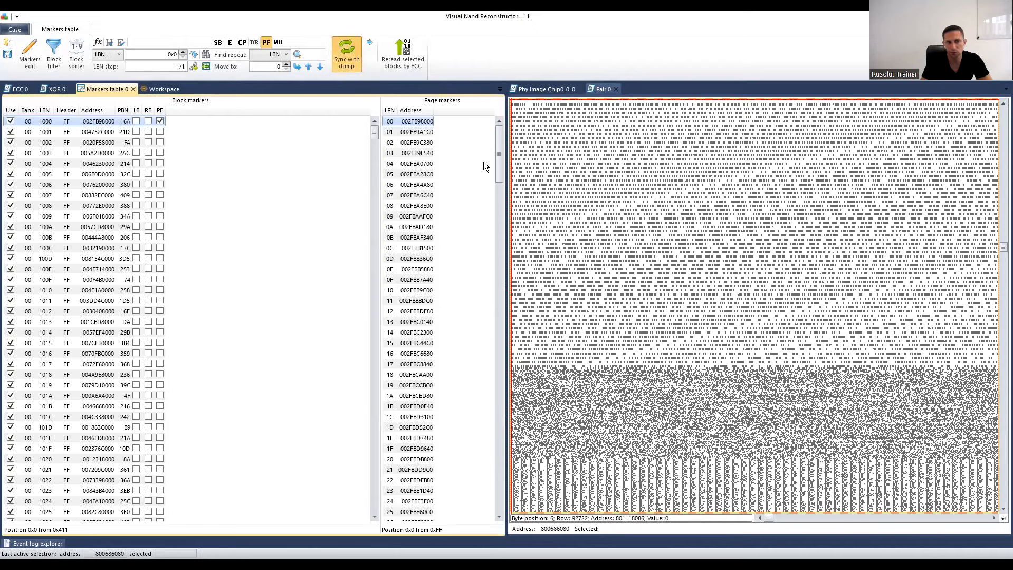
Step: Enable the page filter (PF) for LBN 1001 to 1003 and inspect these blocks in the Pair dump
click(160, 132)
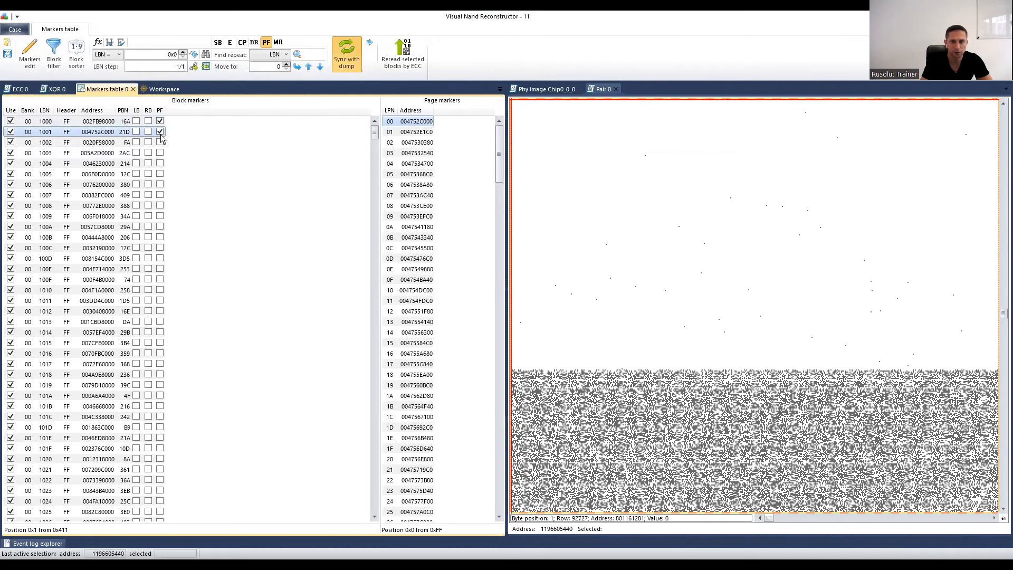
click(160, 140)
click(160, 153)
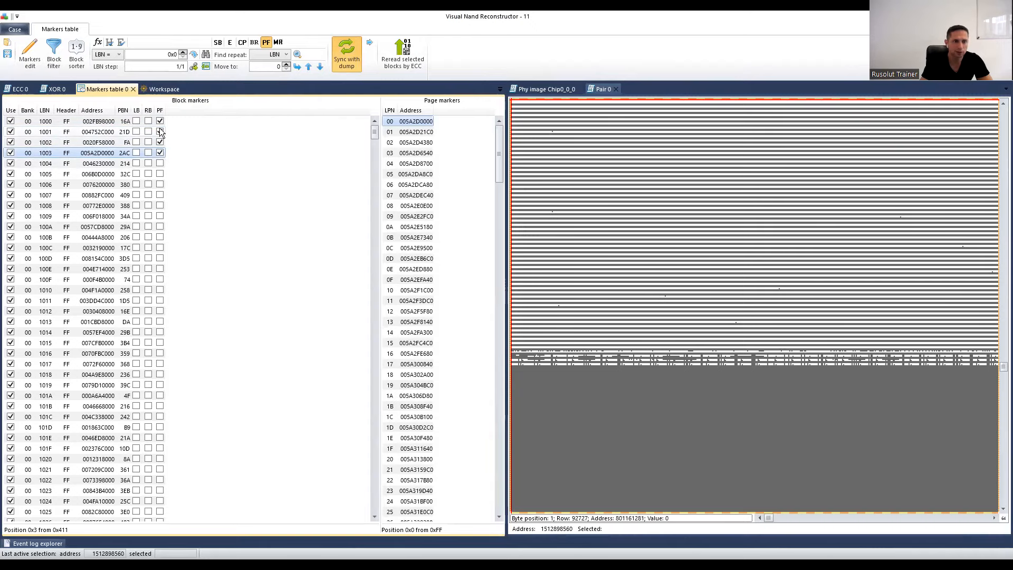
click(161, 121)
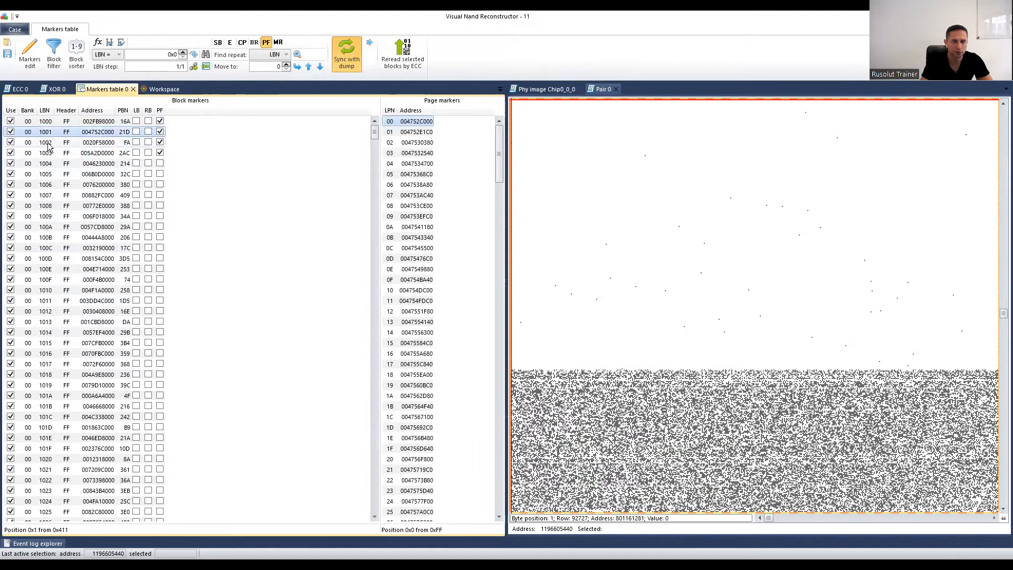
click(50, 143)
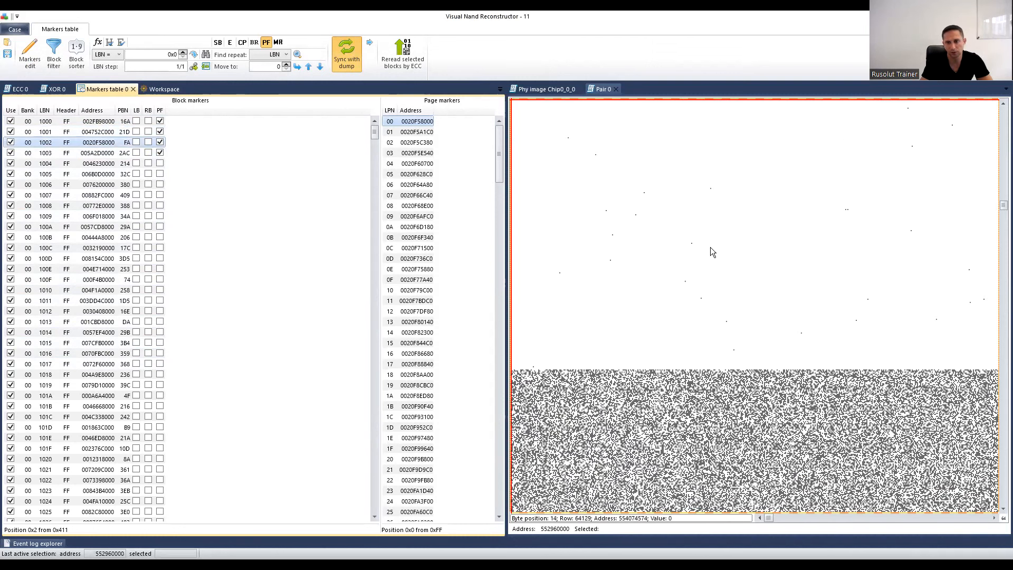
click(79, 153)
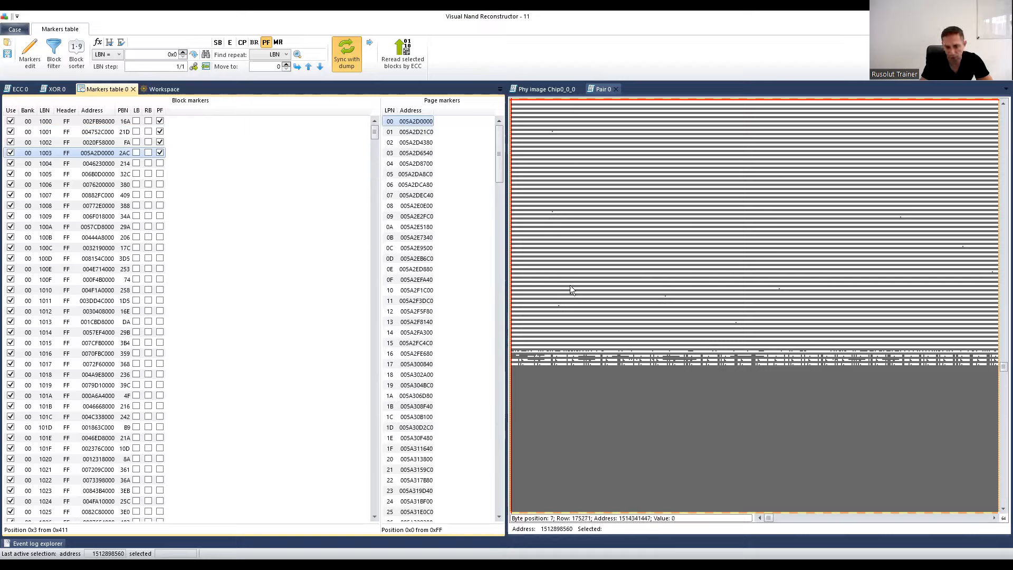
Step: Enable the page filter (PF) for every logical block from LBN 1004 through 1018
click(159, 162)
click(160, 174)
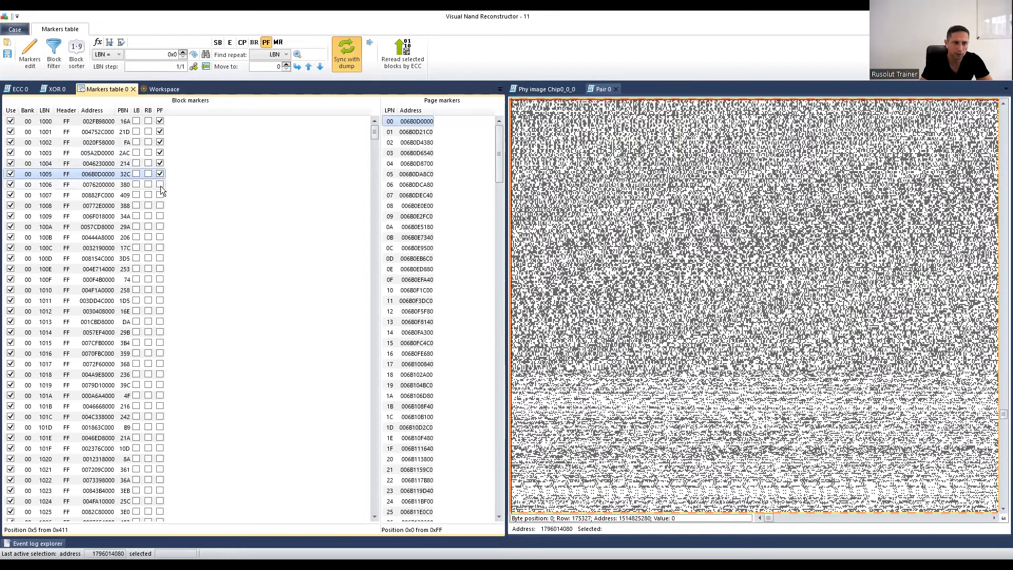
click(161, 184)
click(160, 195)
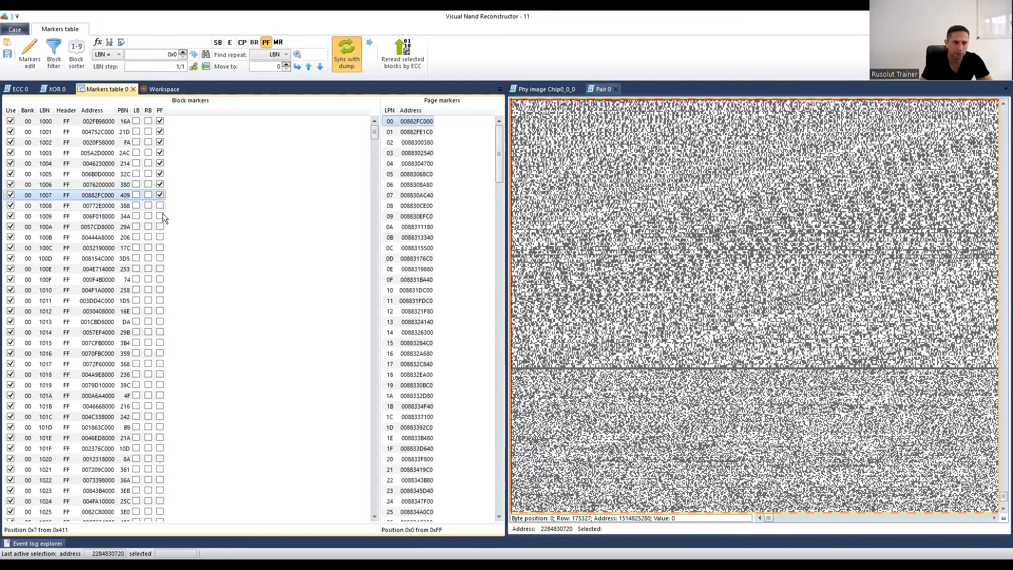
click(161, 206)
click(161, 215)
click(160, 226)
click(161, 238)
click(161, 248)
click(160, 258)
click(161, 269)
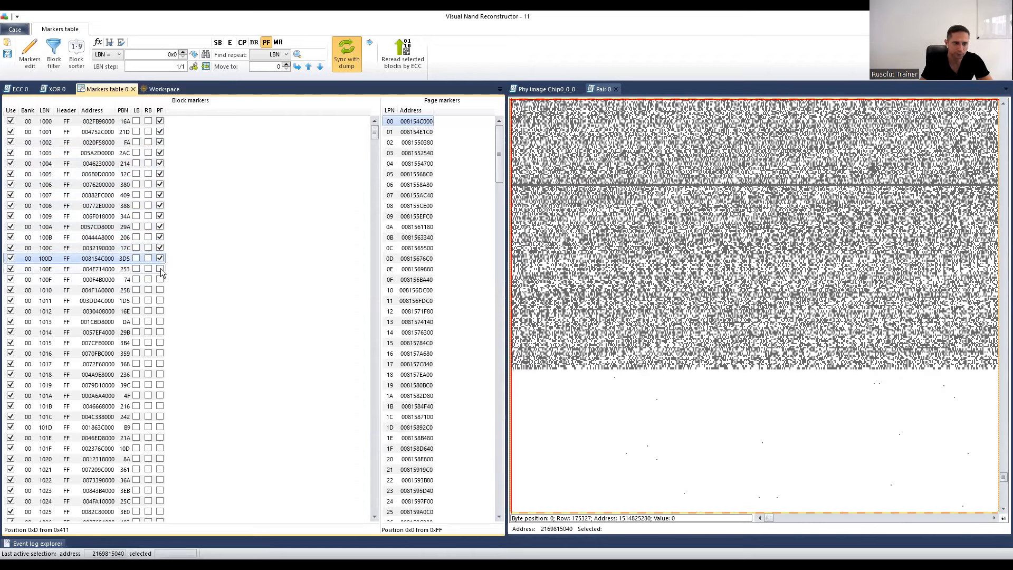
click(161, 279)
click(160, 290)
click(160, 301)
click(160, 311)
click(160, 322)
click(161, 332)
click(161, 342)
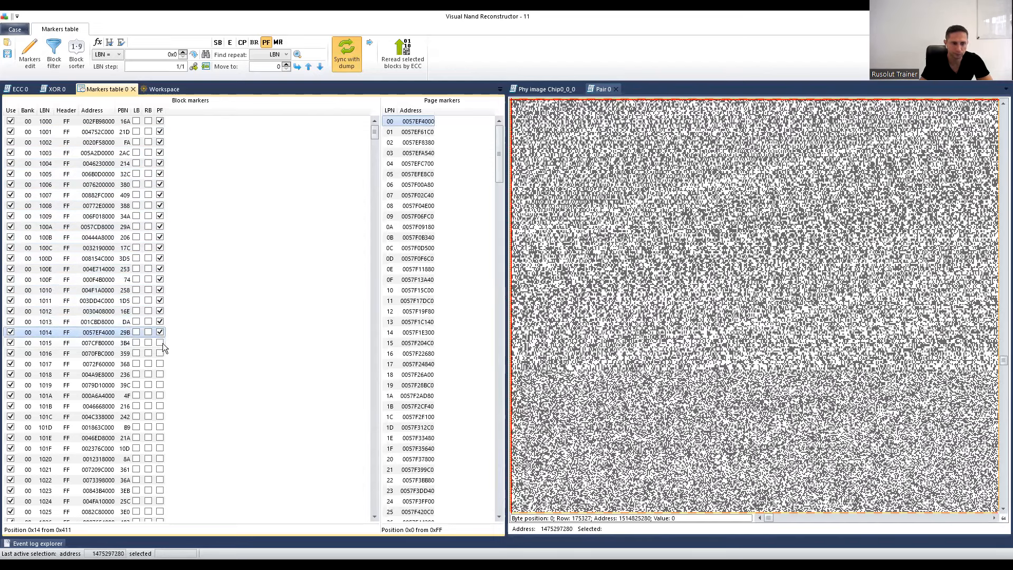
click(160, 354)
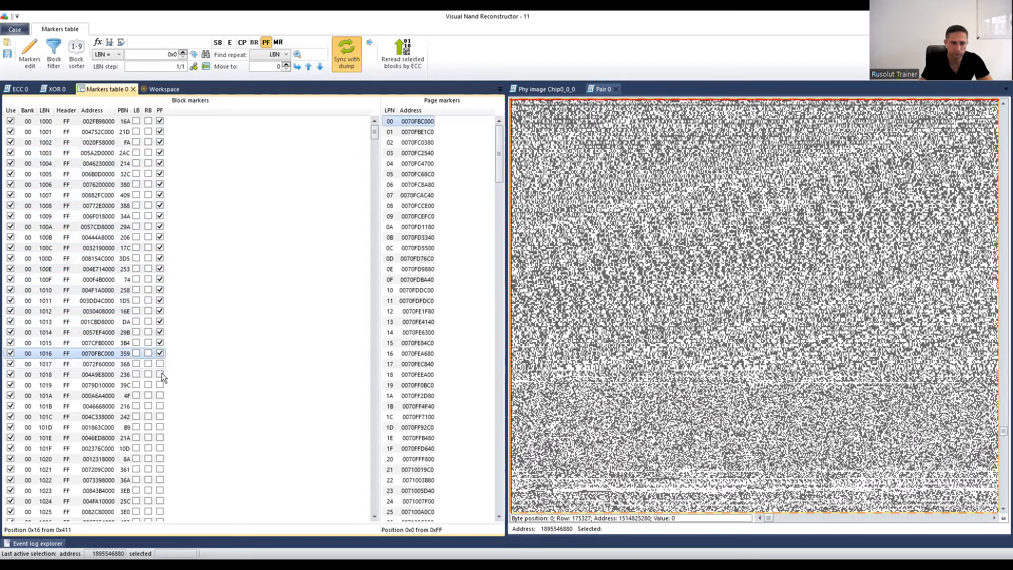
click(160, 365)
click(161, 374)
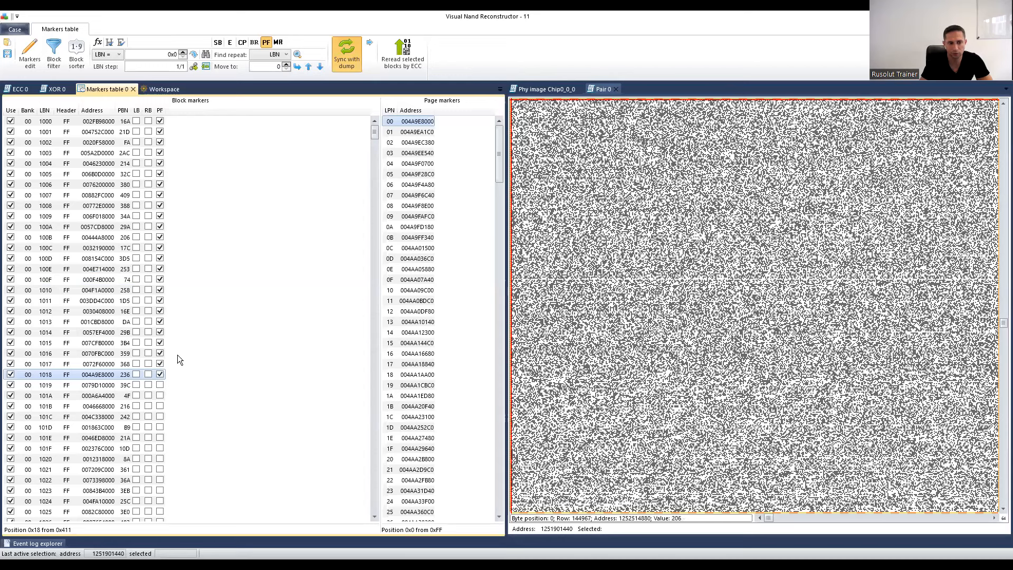
Step: Inspect the dump data of LBN 1019 to 101C and disable the page filter (PF) for LBN 1018
click(112, 387)
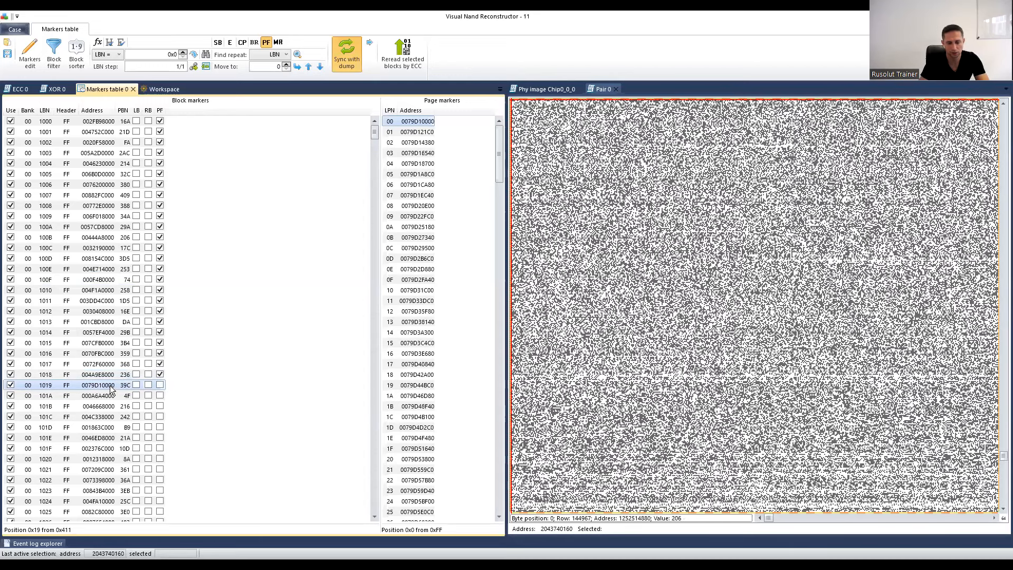
click(112, 393)
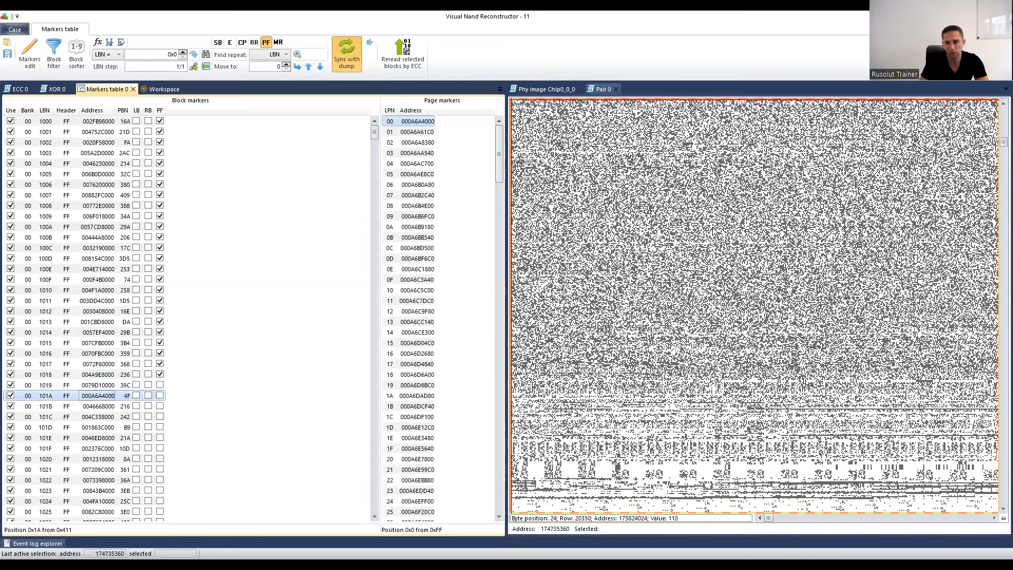
key(Down)
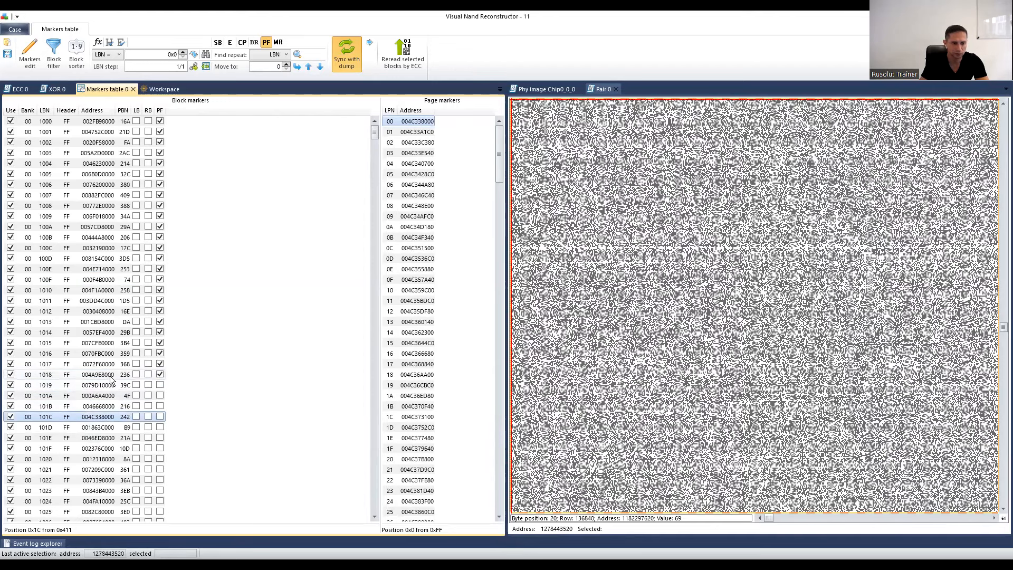
click(39, 377)
click(160, 375)
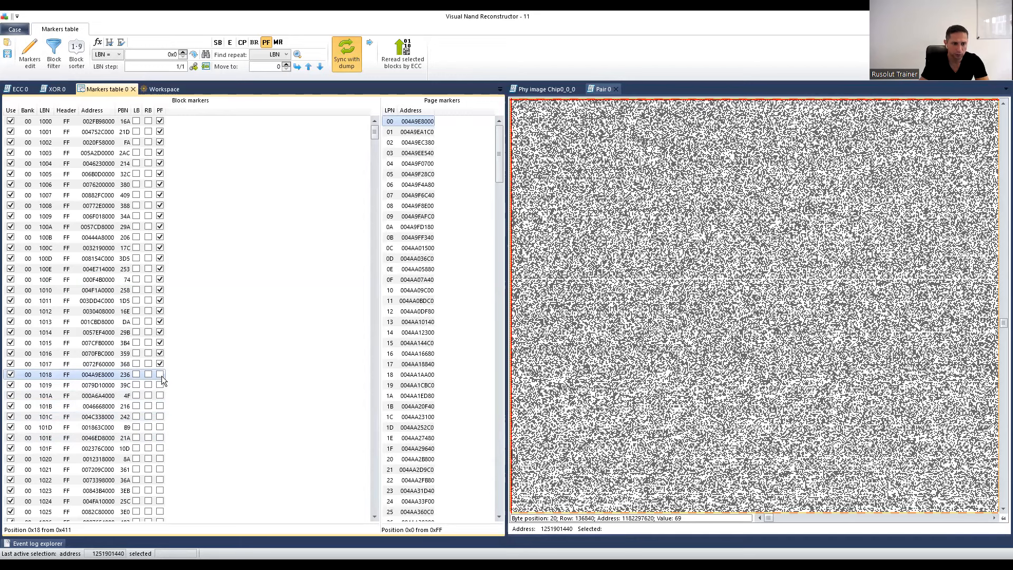
Step: Inspect LBN 1017 in the Pair dump, return to the workspace, and close the Pair and physical image dump views
click(50, 365)
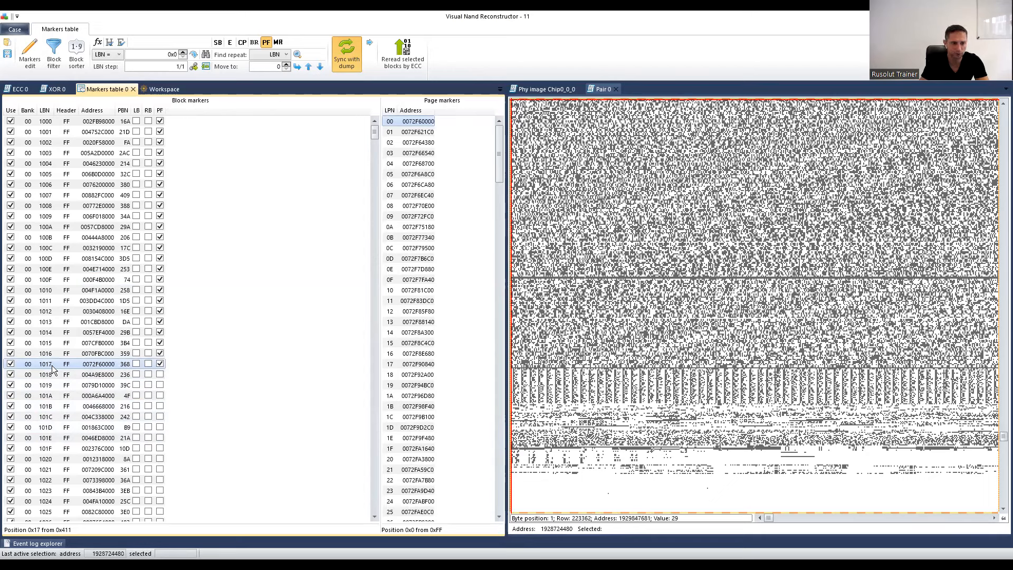
click(166, 88)
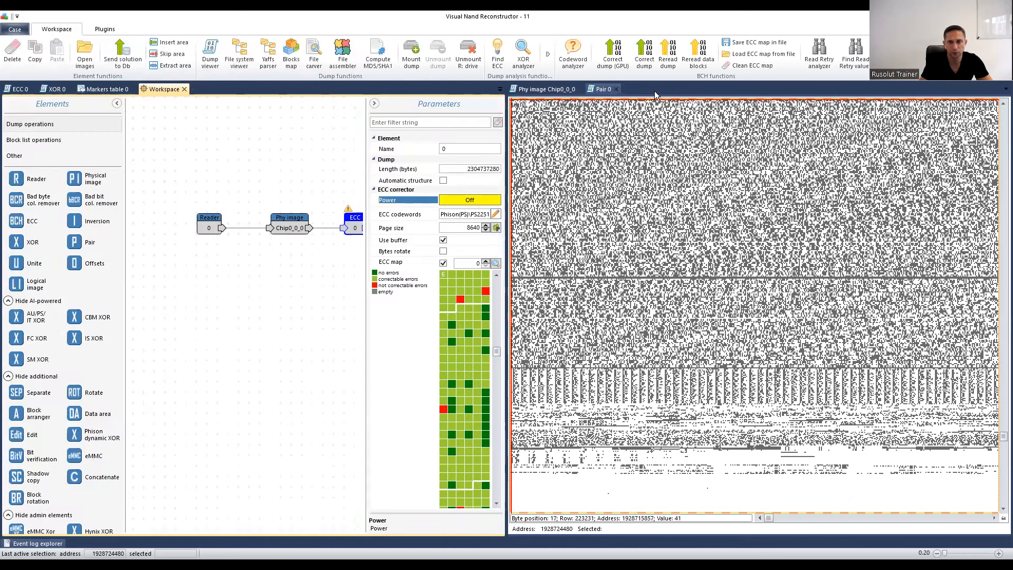
click(616, 89)
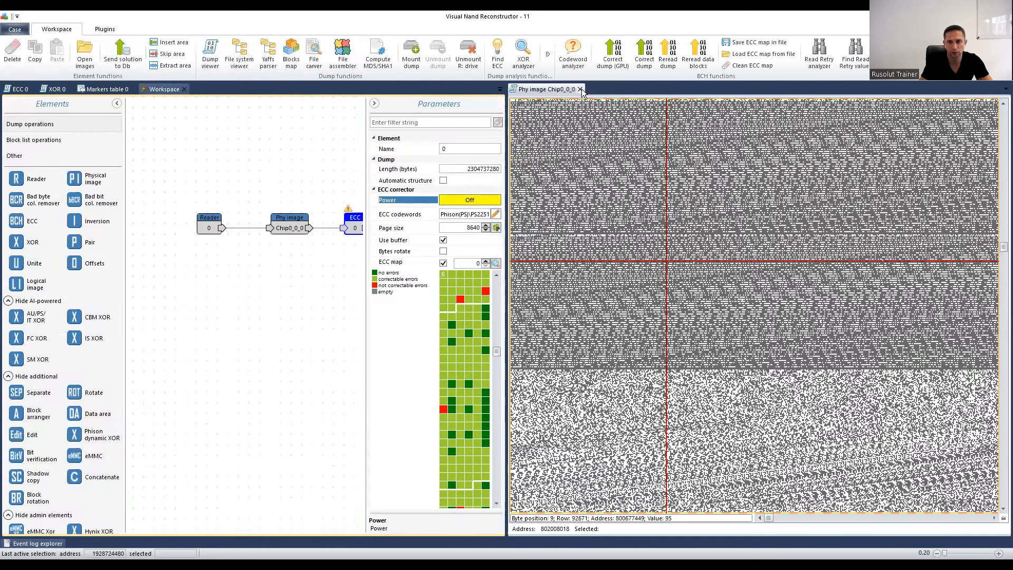
click(581, 89)
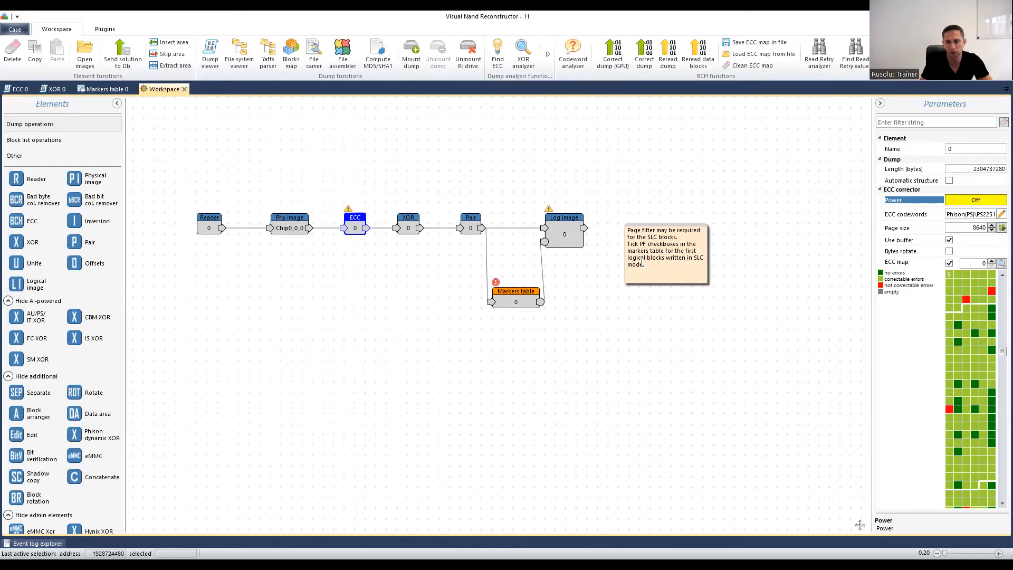
Step: Create the logical image list from the Markers table element with Auto enabled
click(520, 302)
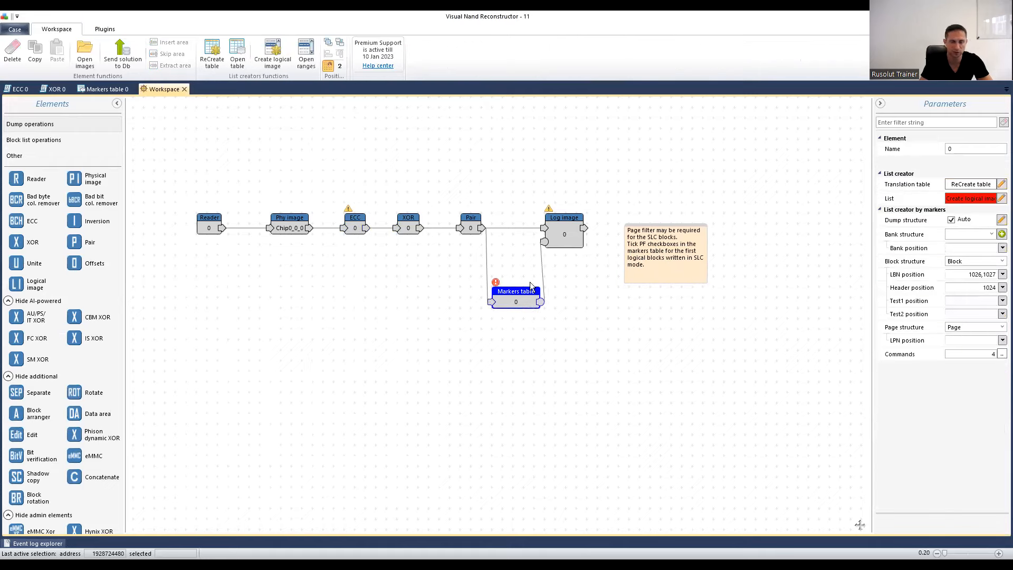
click(964, 199)
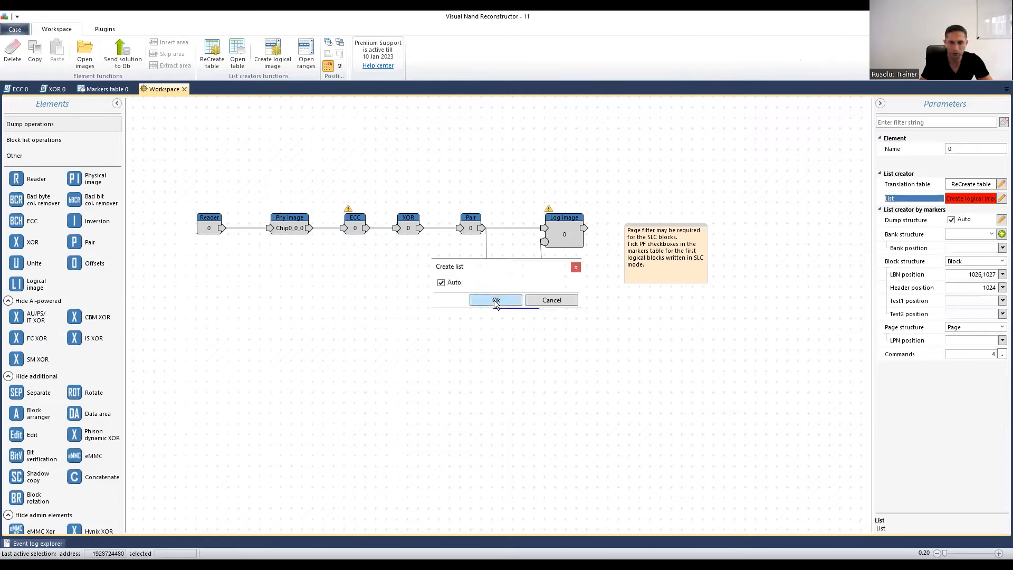
key(Return)
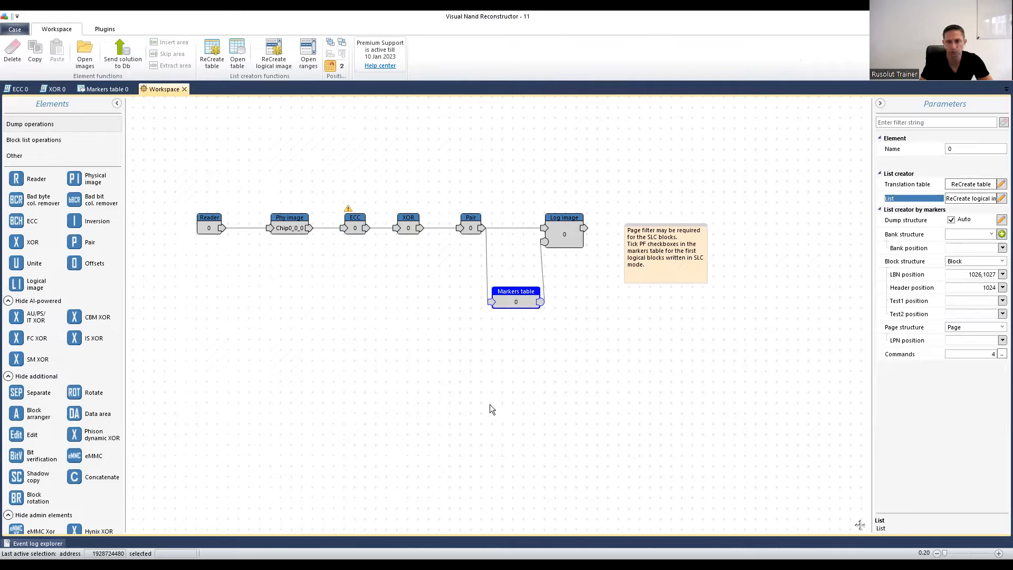
Step: Power on the ECC corrector and open the logical image in the file system viewer, showing the Root folder of Volume0
click(355, 220)
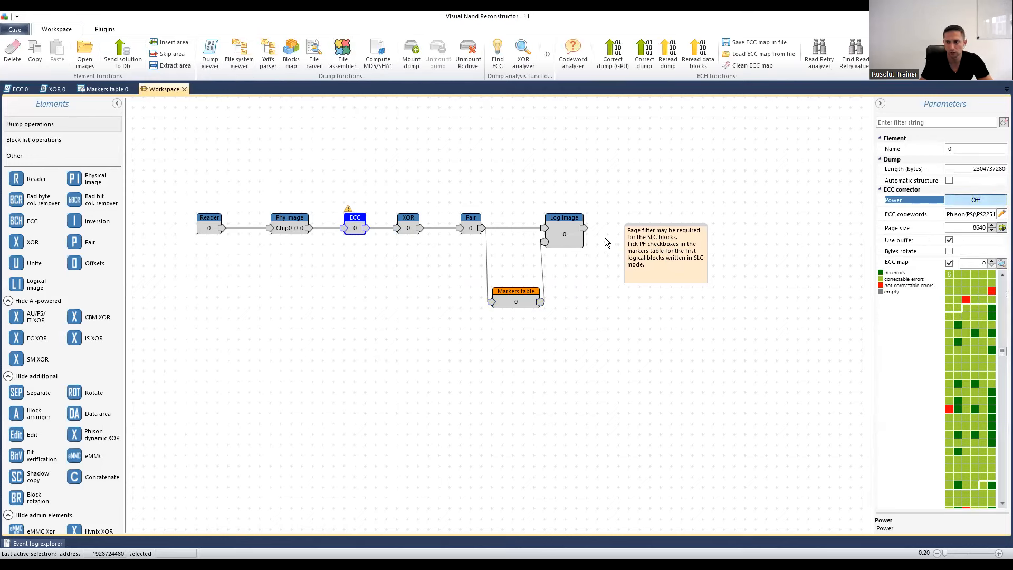
click(555, 229)
click(243, 55)
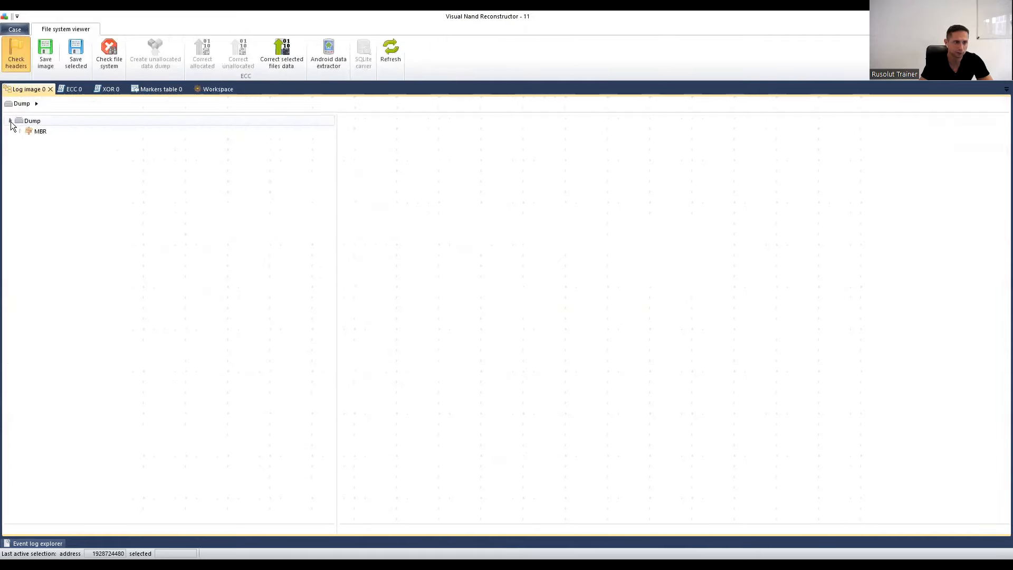
click(29, 143)
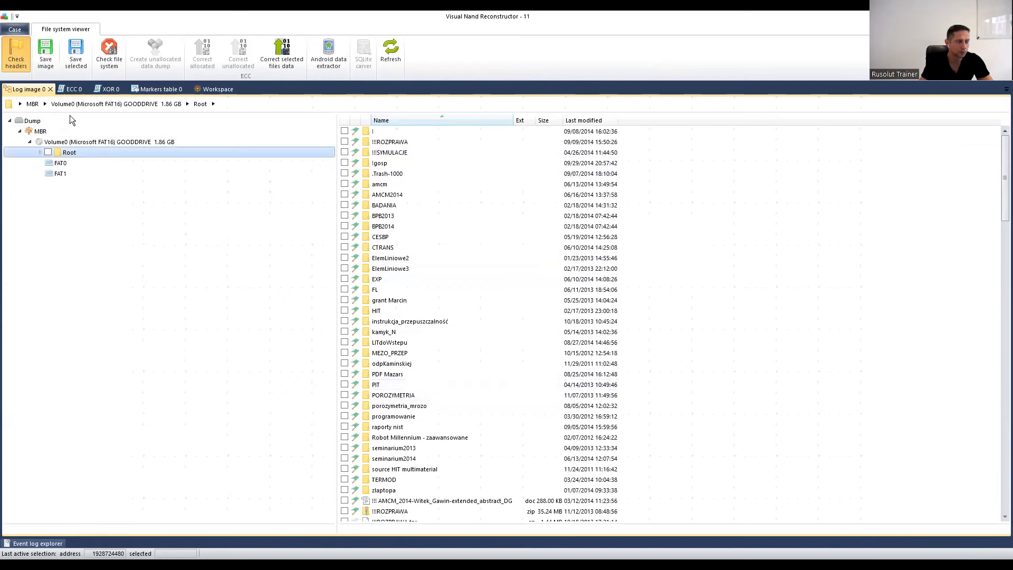
Step: Return to the workspace and close the current case
click(214, 89)
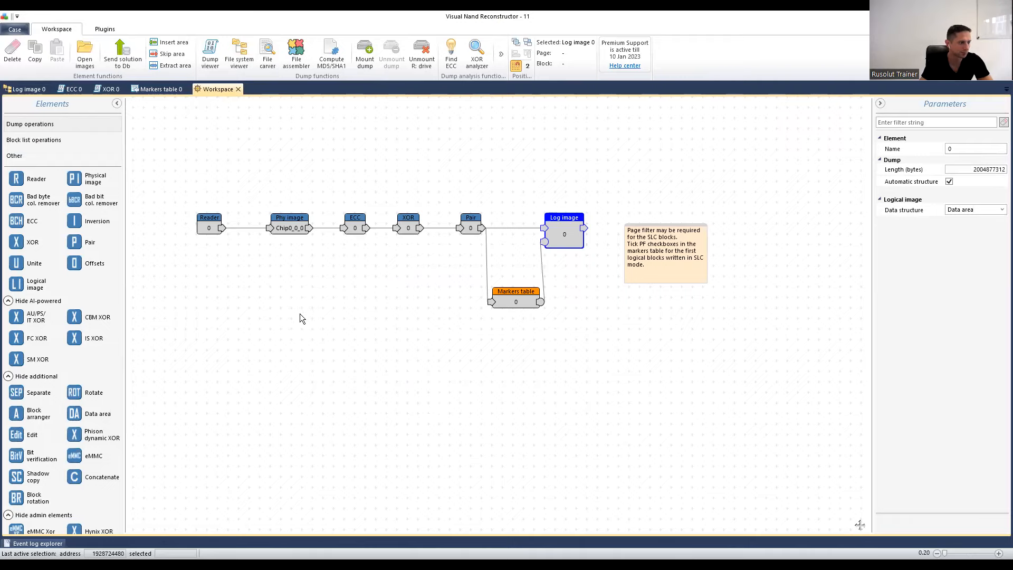
click(15, 29)
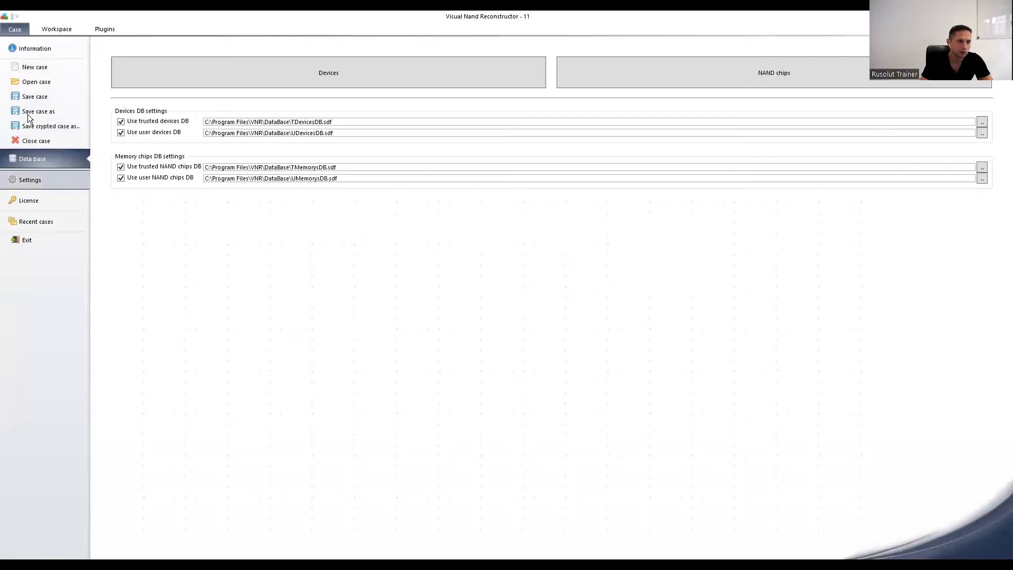
click(44, 141)
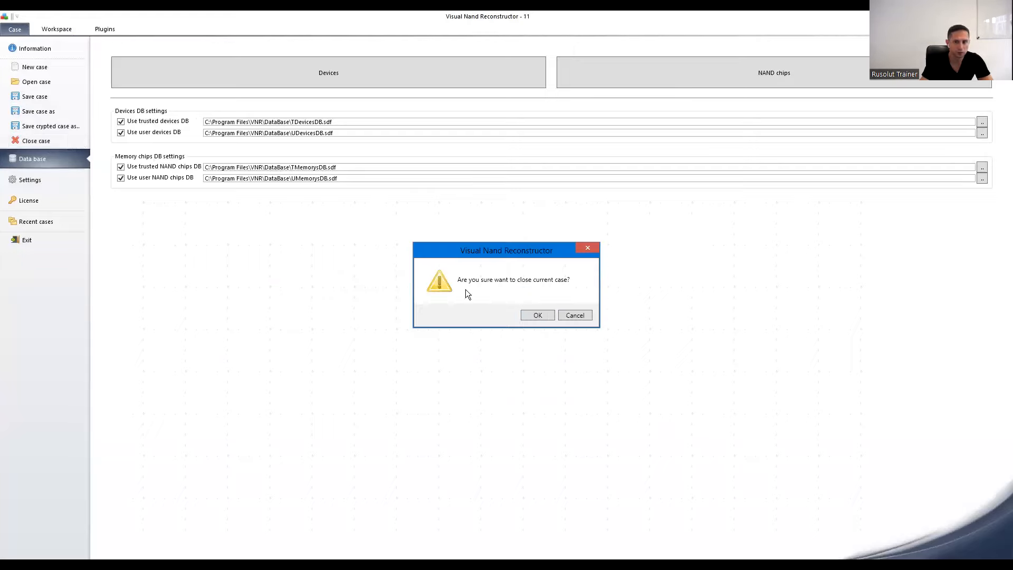
click(538, 315)
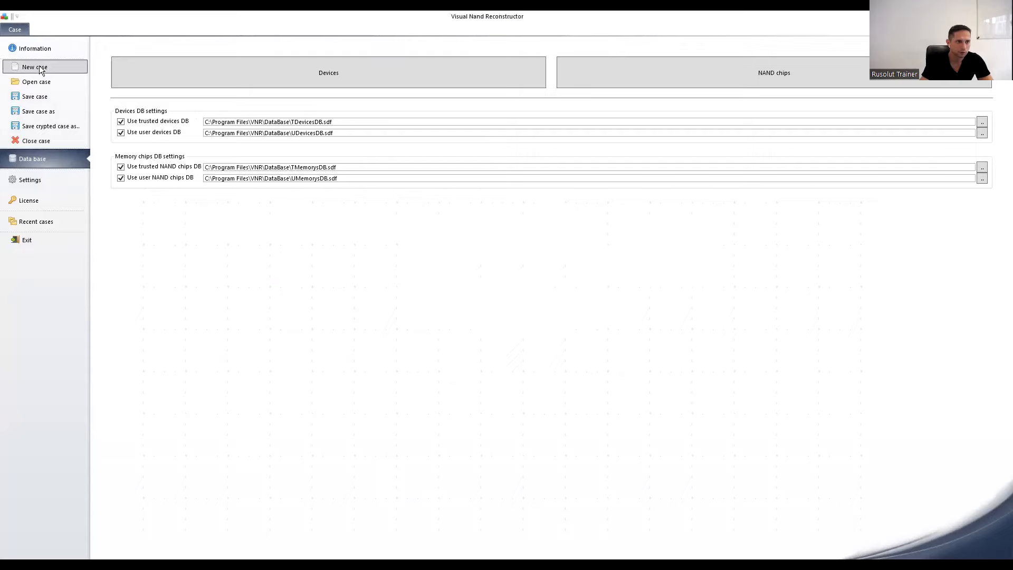
Step: Create a new case named 22 for a UFD device with the Phison(PS) PS2251-50-F controller
click(41, 69)
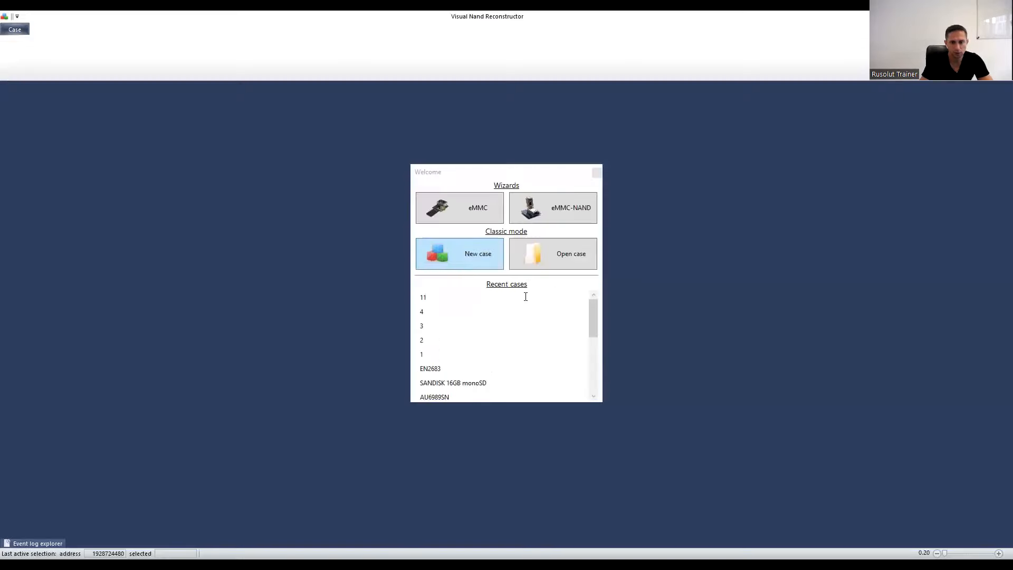
text(22)
click(606, 345)
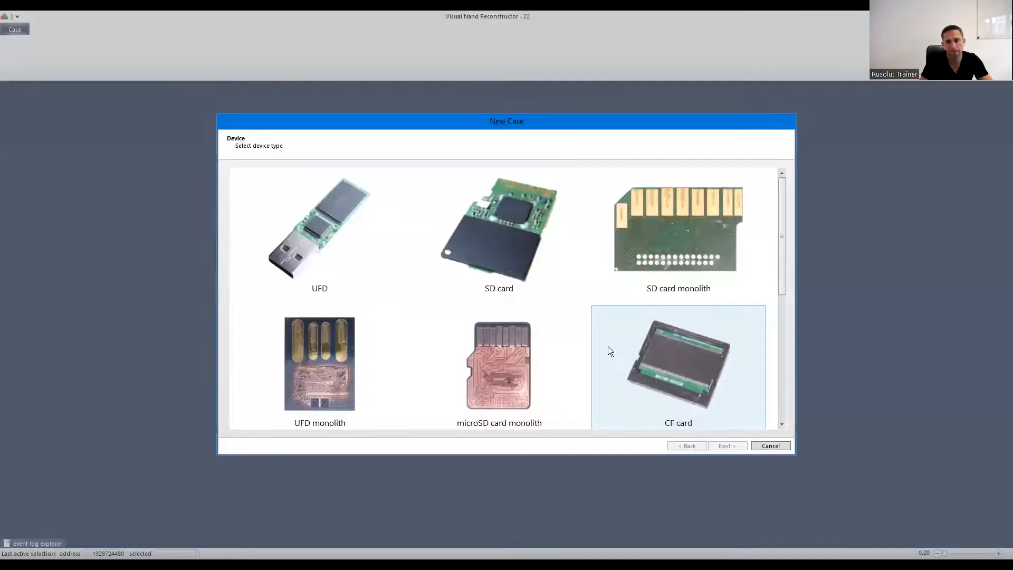
click(324, 222)
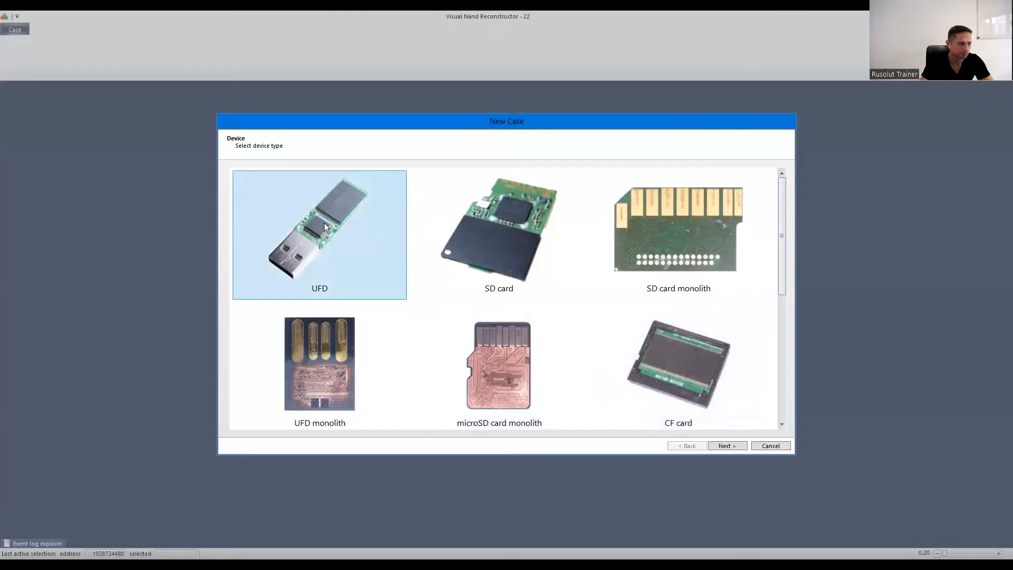
click(725, 446)
click(269, 329)
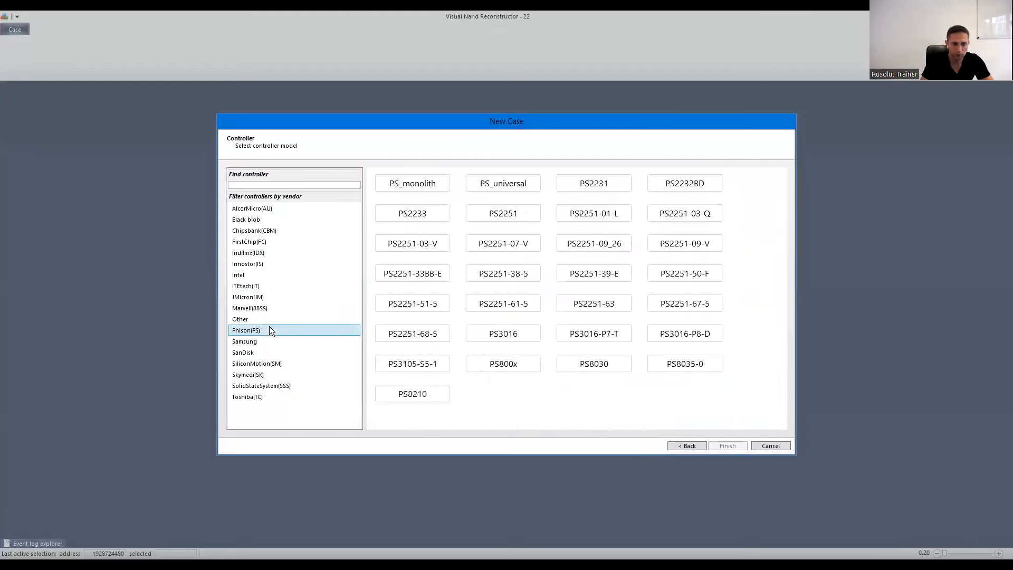
click(686, 273)
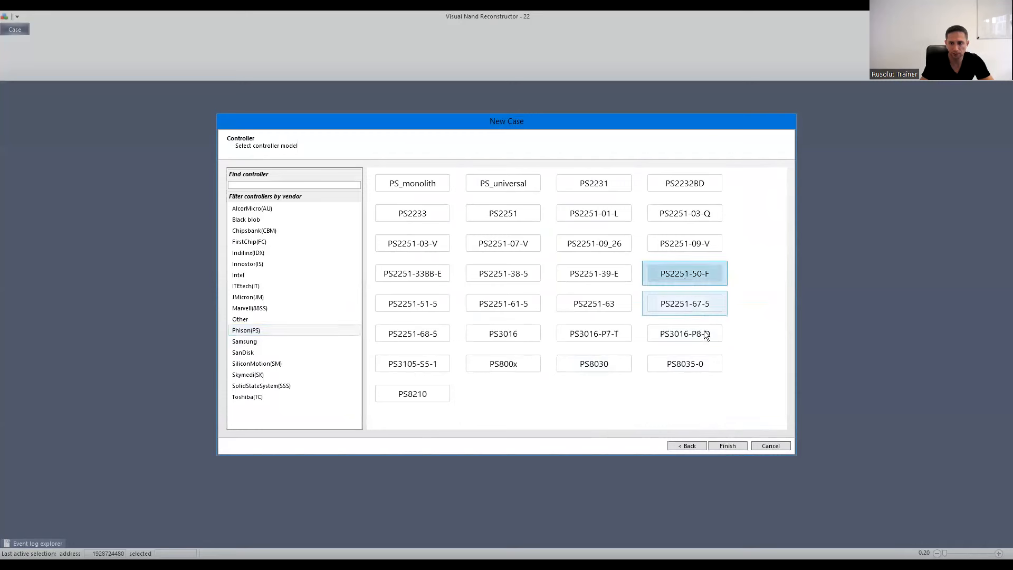
click(734, 445)
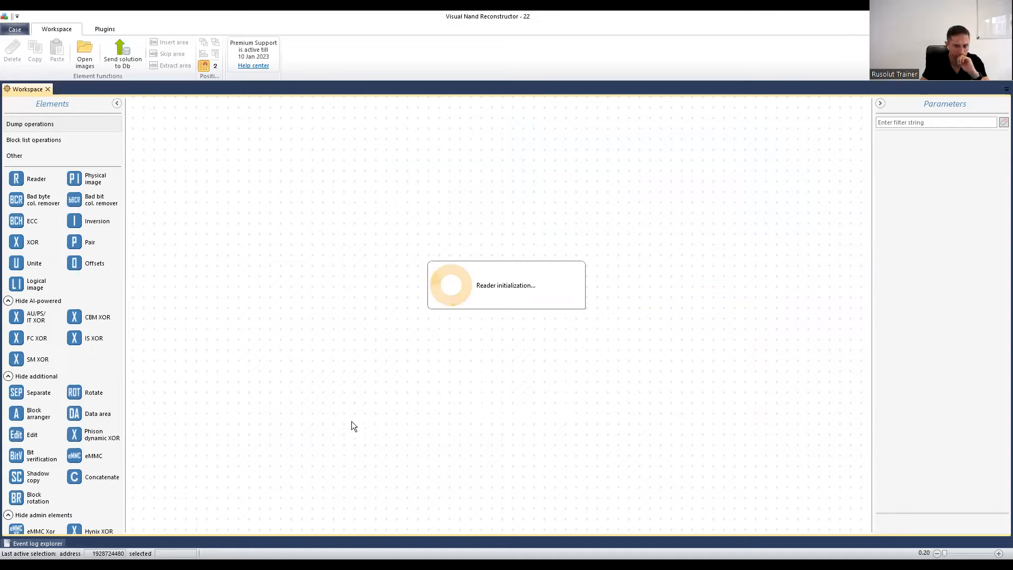
Step: Place a Reader element in the workspace and try to set its configuration
drag(151, 125, 197, 187)
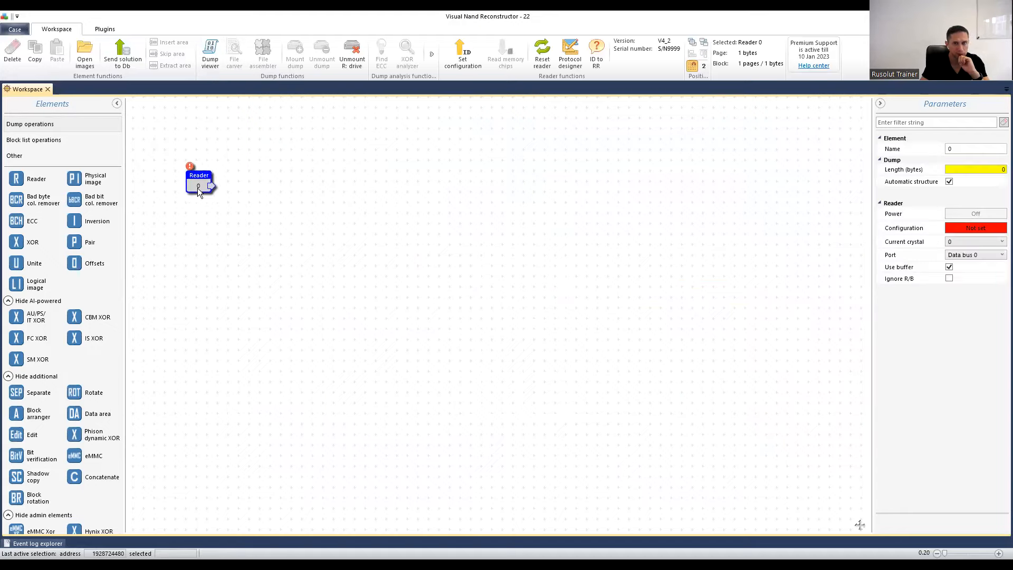
click(462, 52)
click(563, 316)
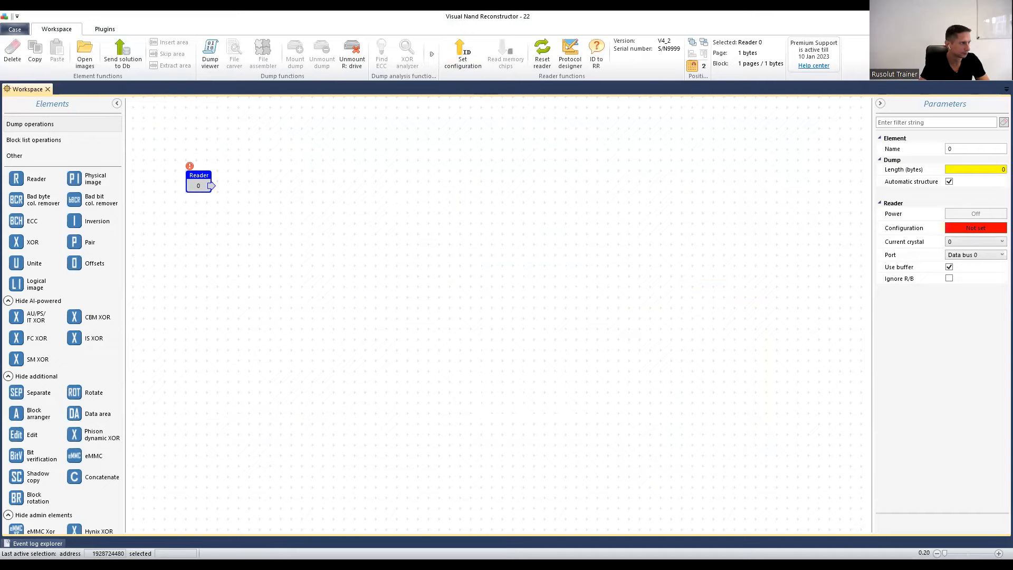
Step: Filter configurations by identifier 98D7943276, apply the TH58NVG7D2ELA49 configuration to the Reader, and decline the reading check
click(463, 53)
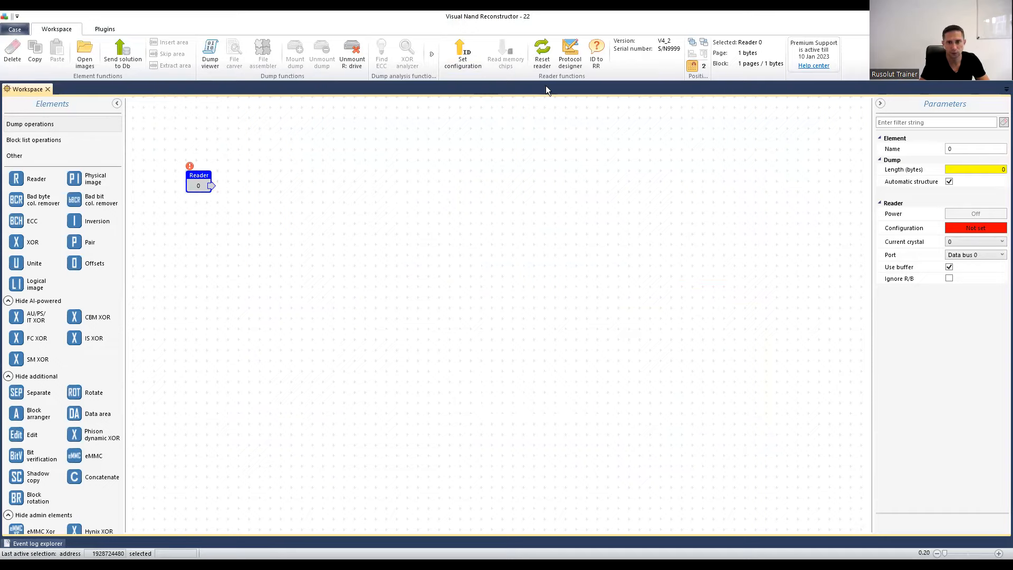
double_click(689, 182)
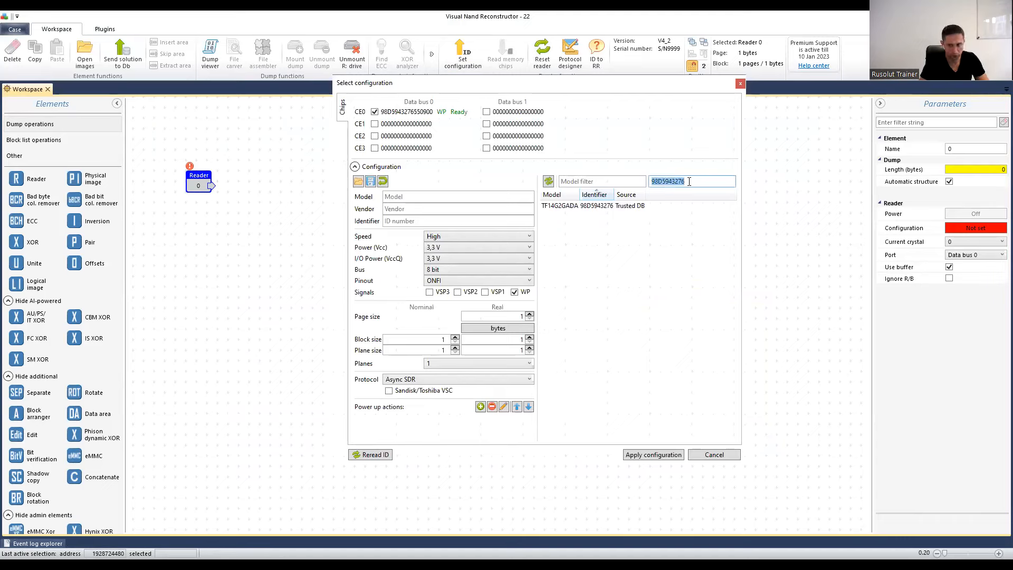
text(98D7943276)
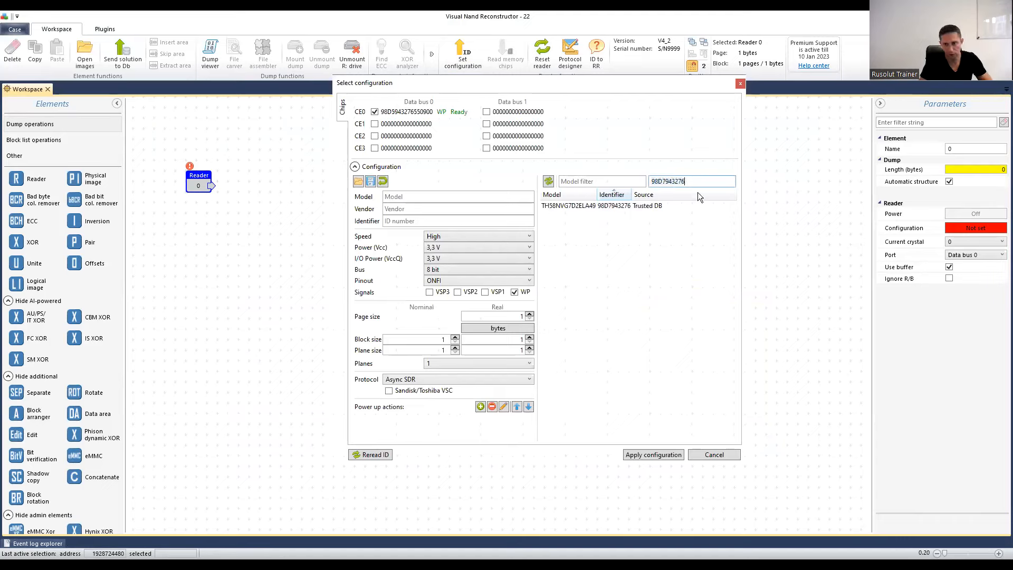
click(631, 206)
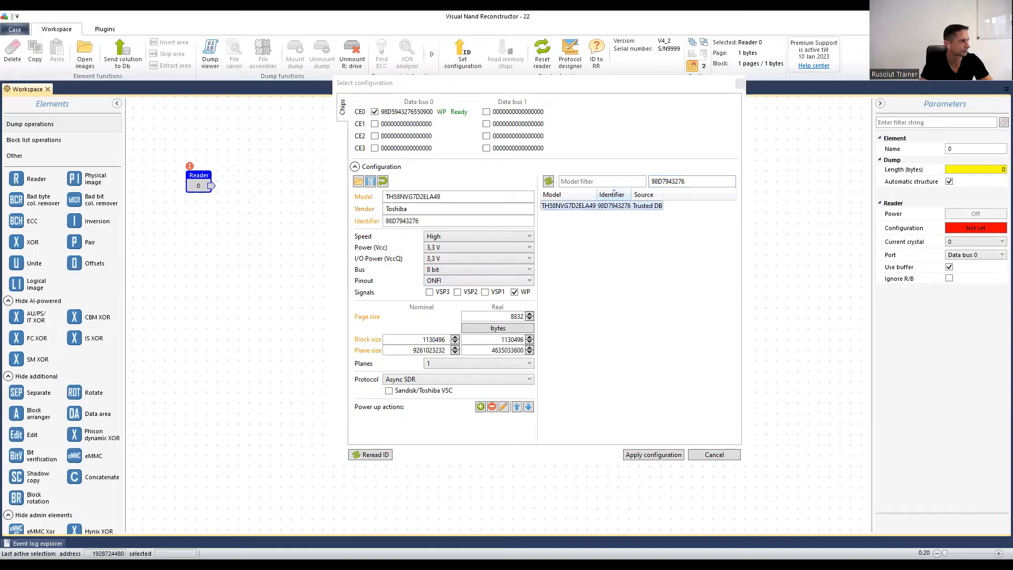
click(656, 456)
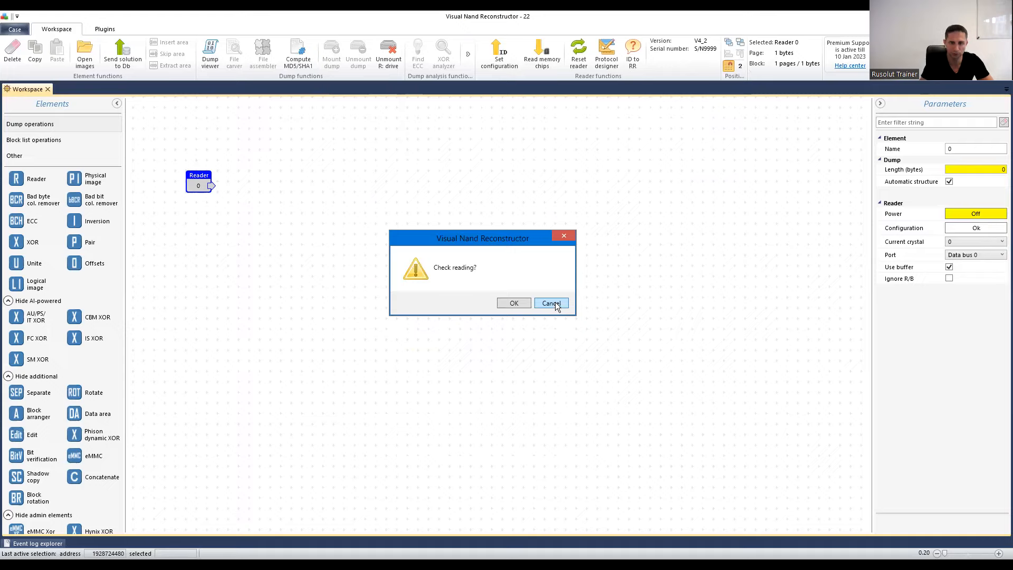
click(556, 303)
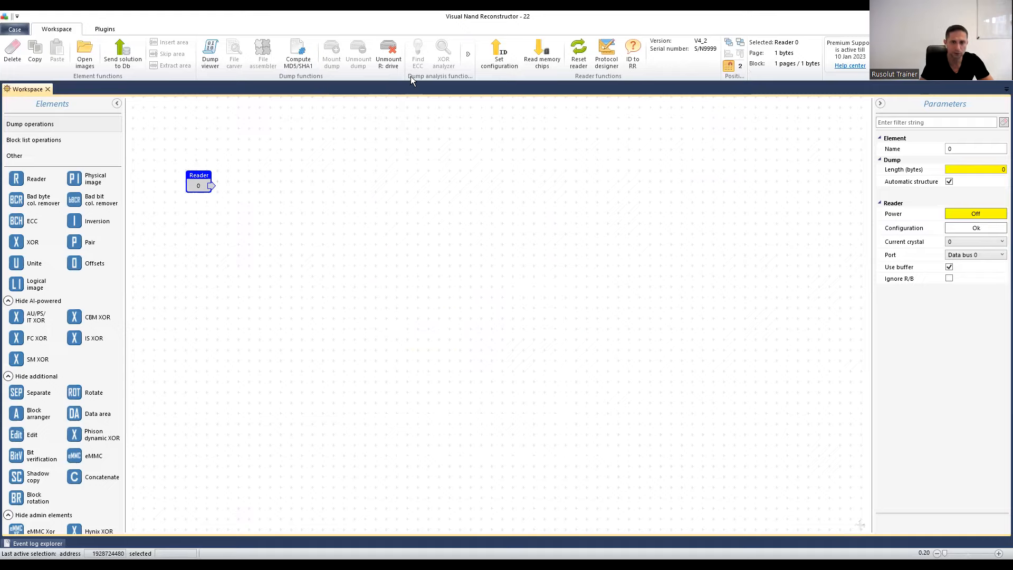
Step: Start a memory chip read for one chip, apply the offered solution, and cancel the chip insertion
click(540, 52)
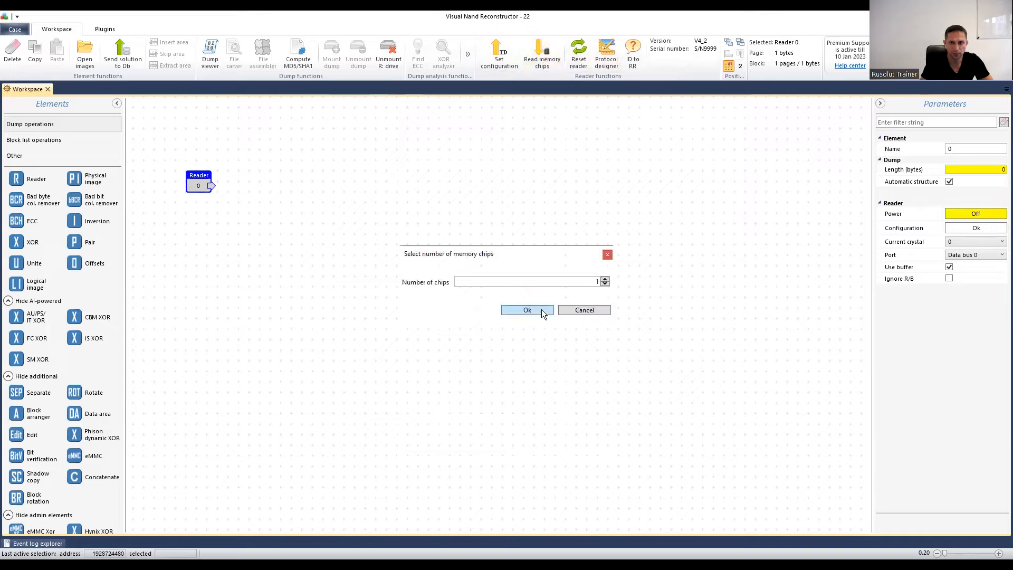
click(541, 310)
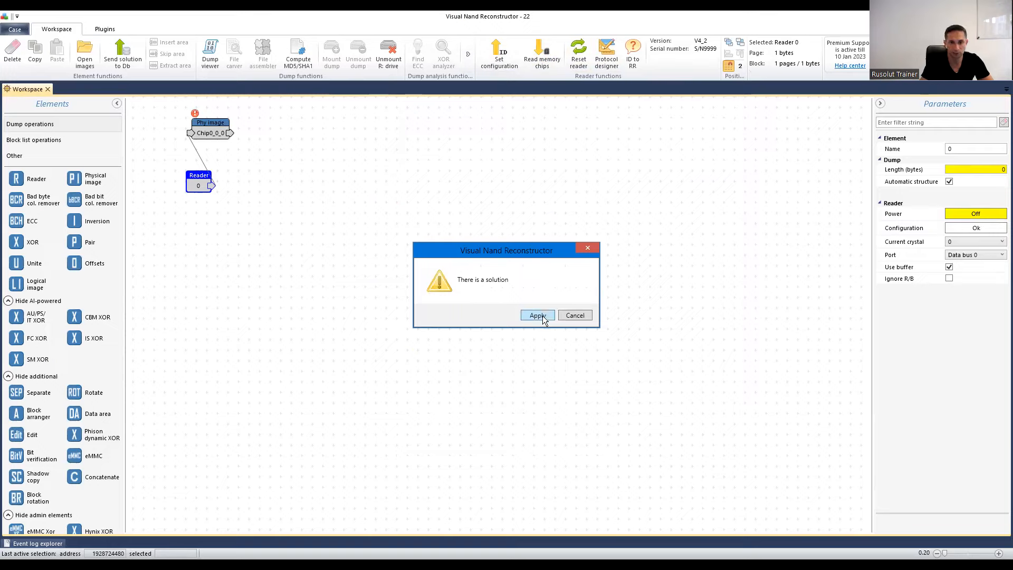
click(542, 315)
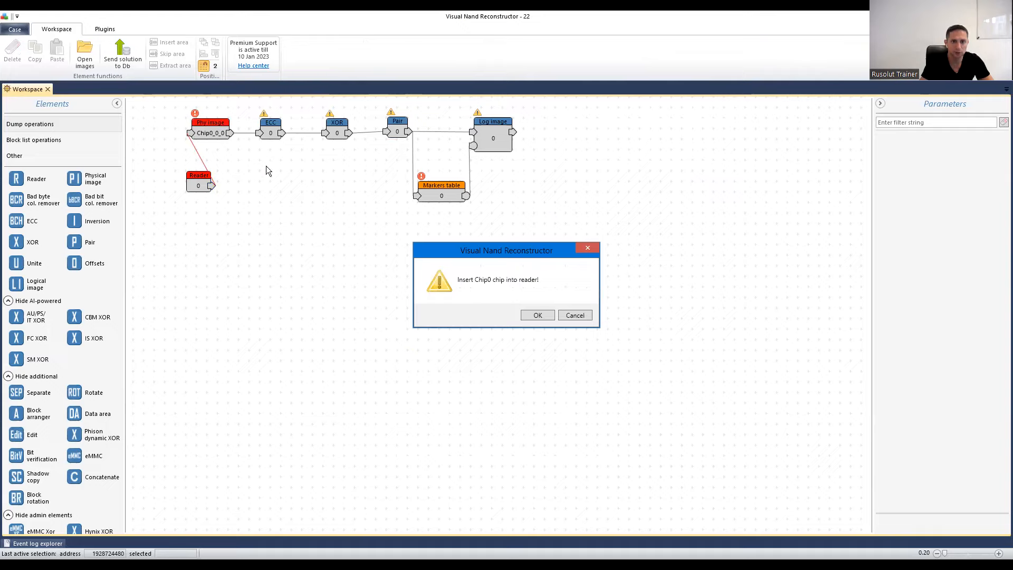
click(575, 315)
Step: Delete the physical image and all solution elements from the workspace, keeping only the Reader, and reposition the Reader
drag(198, 183, 145, 246)
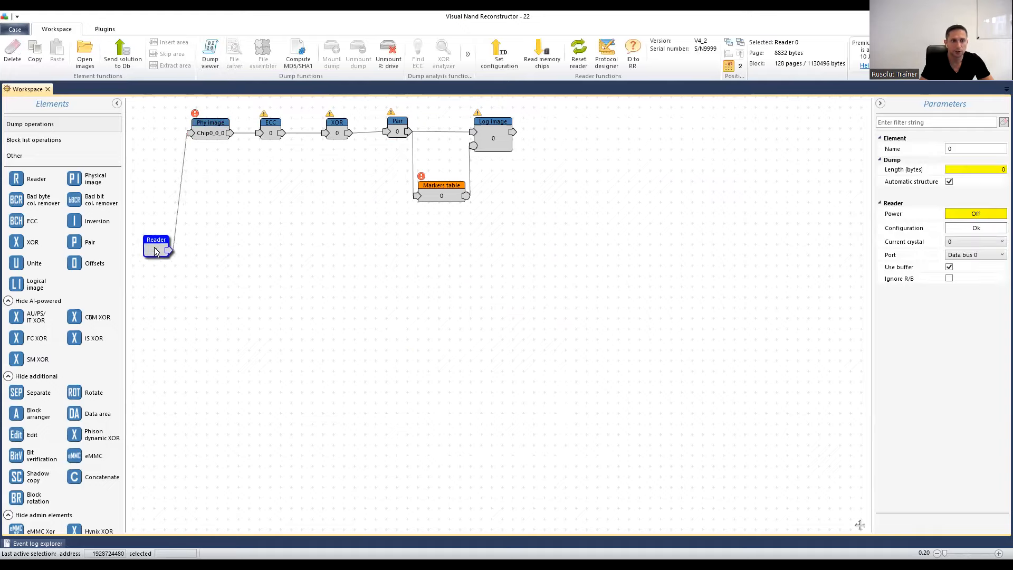
drag(169, 107, 579, 218)
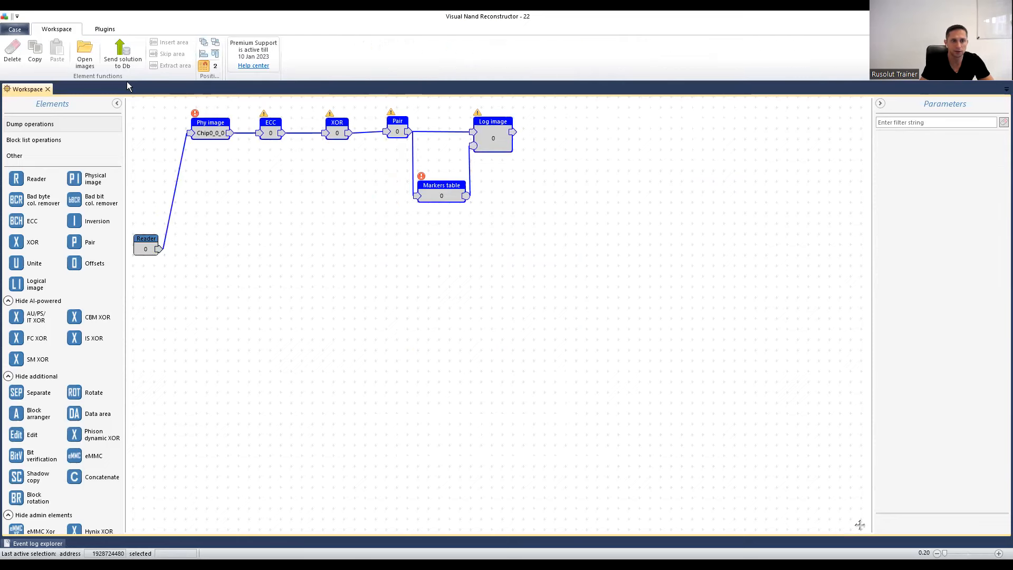
click(12, 53)
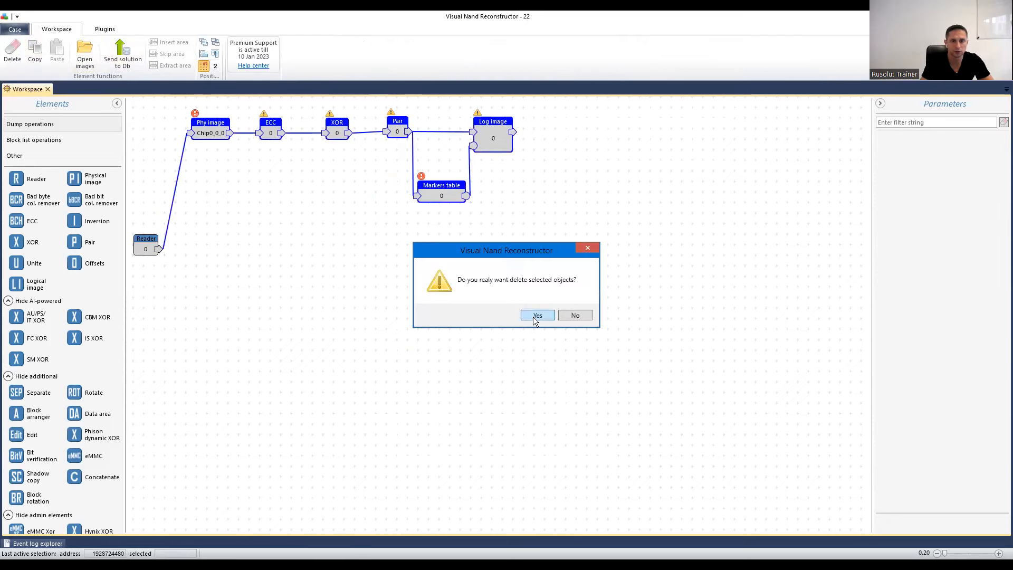
click(537, 315)
drag(146, 246, 219, 220)
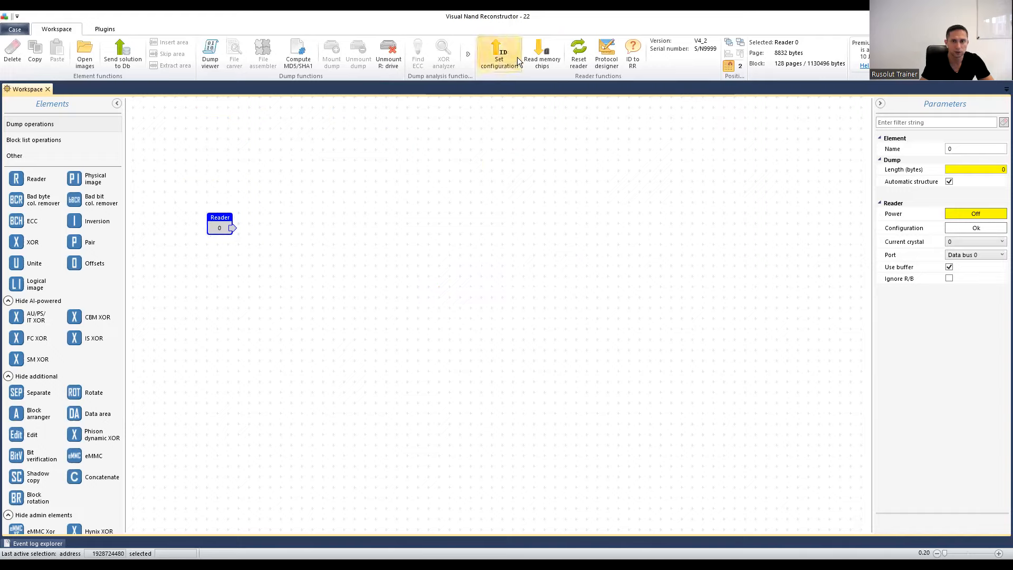
Step: Start a memory chip read for two chips, apply the offered partial solution, and cancel the chip insertion
click(533, 52)
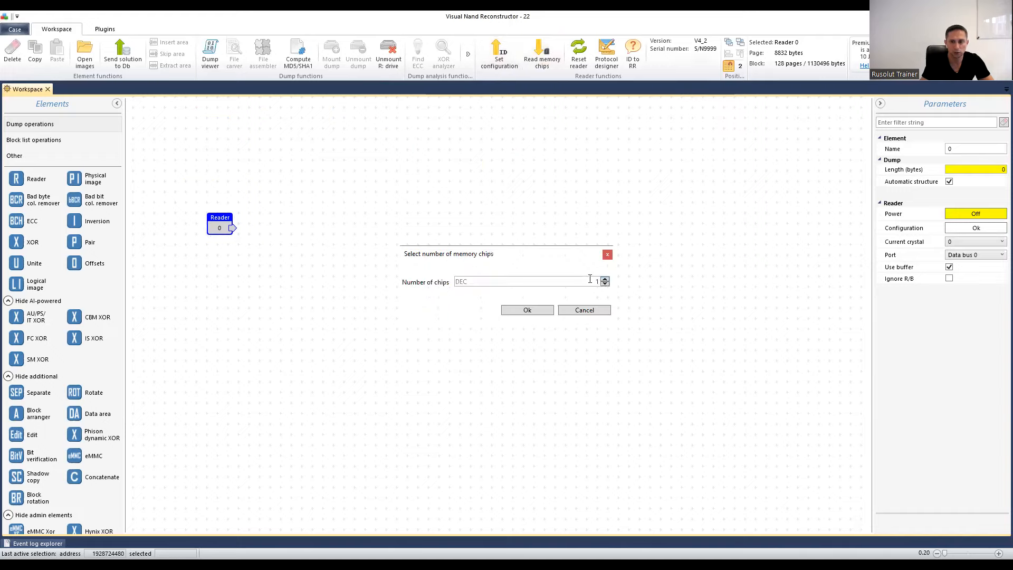
click(540, 309)
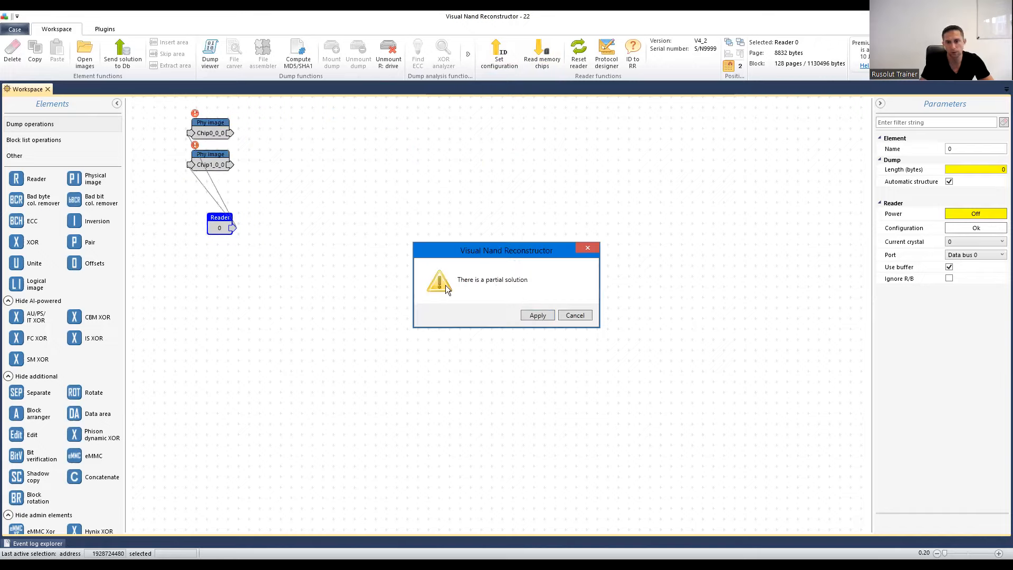
click(525, 310)
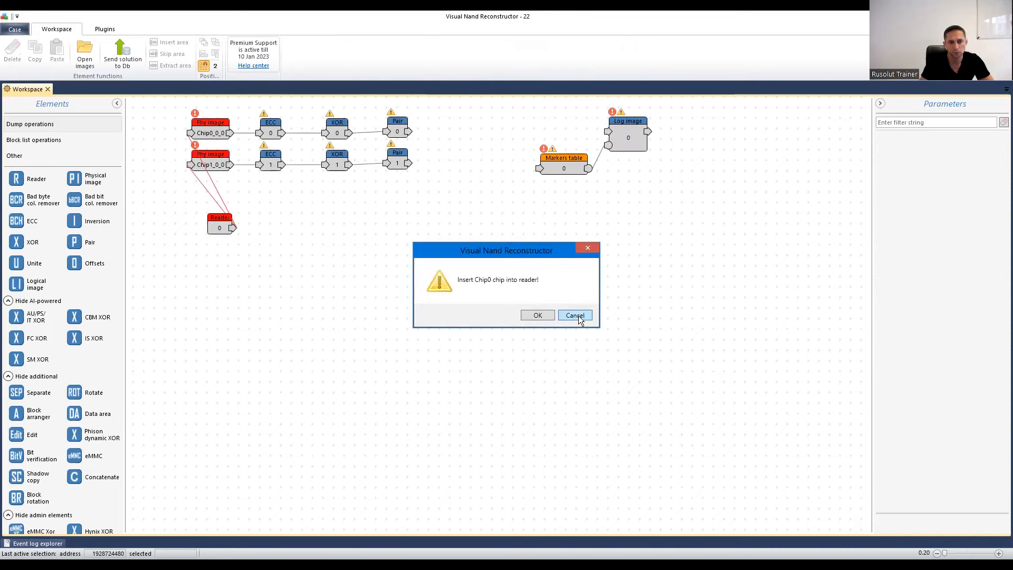
click(578, 316)
Step: Reposition the Reader ahead of the chip chains and move all solution elements together toward the middle of the workspace
drag(207, 224, 154, 234)
drag(179, 102, 684, 188)
drag(568, 161, 613, 253)
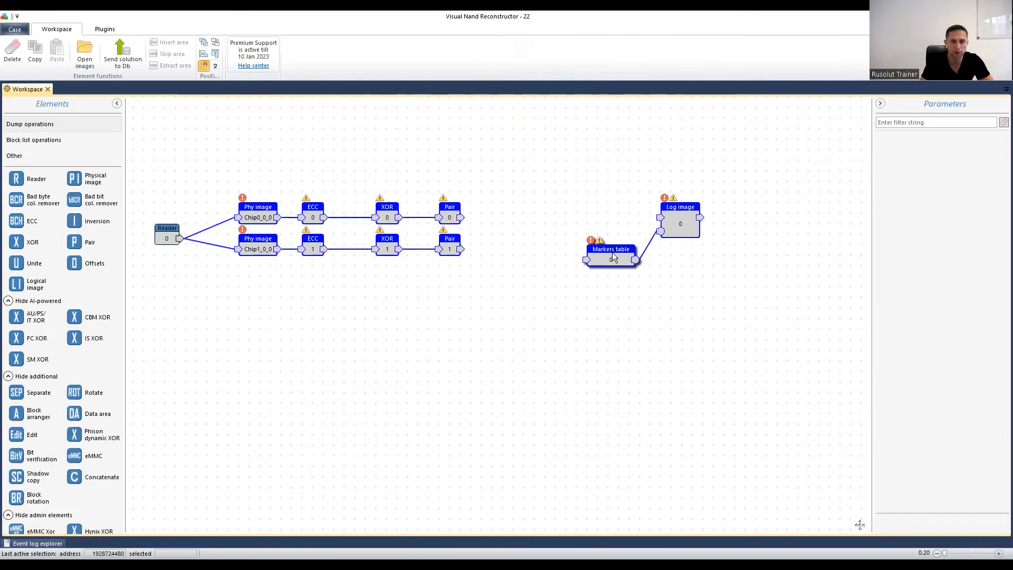
click(549, 332)
drag(166, 231, 180, 224)
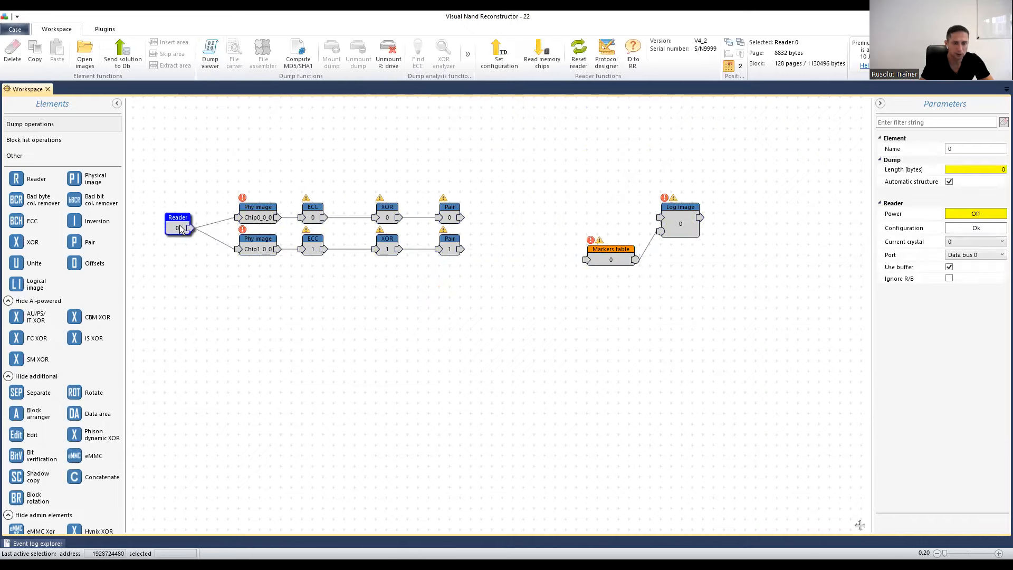
Step: Spread the two chip chains into separate horizontal rows by repositioning their physical image, ECC, XOR and Pair elements
drag(260, 217, 249, 202)
drag(261, 250, 261, 260)
drag(315, 215, 315, 204)
drag(316, 246, 317, 255)
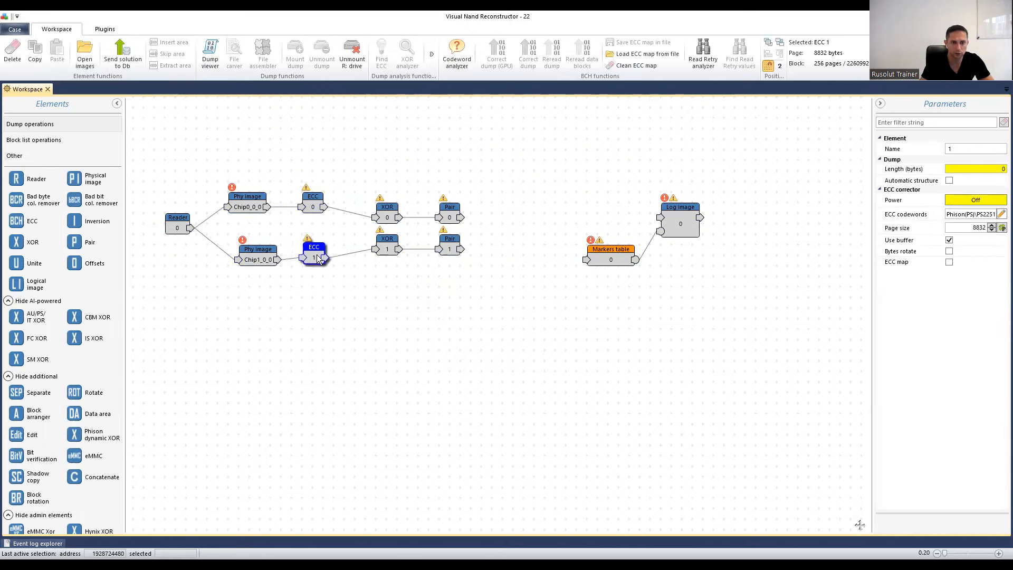
drag(380, 218, 389, 258)
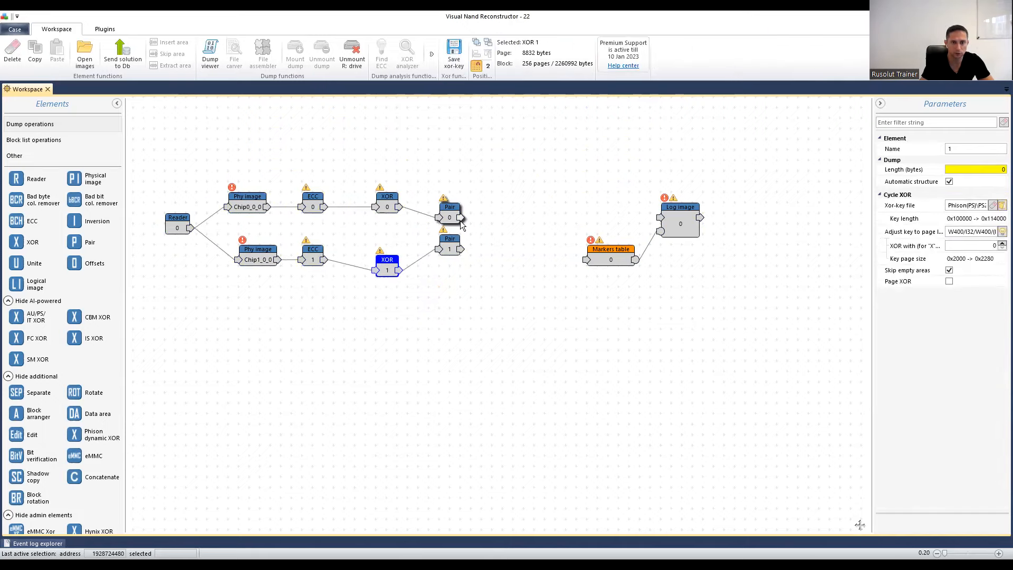
drag(454, 272, 453, 270)
drag(386, 267, 387, 257)
drag(456, 264, 435, 253)
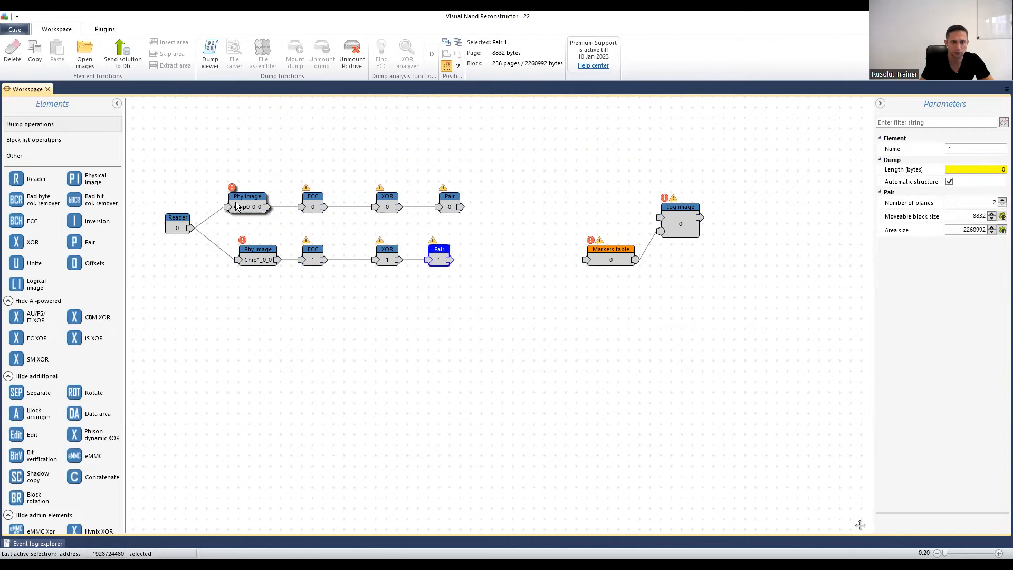
Step: Assign the dump file 02_98D7943276_partial_1.dmp from the vnr 7.0 folder on drive D to the Chip0_0_0 physical image
click(235, 201)
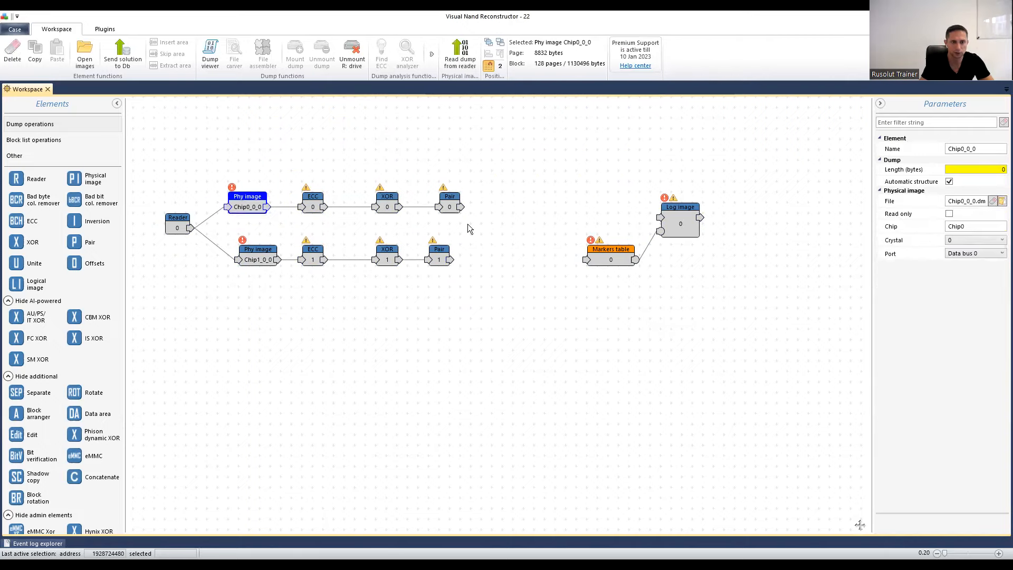
click(1003, 203)
click(1003, 203)
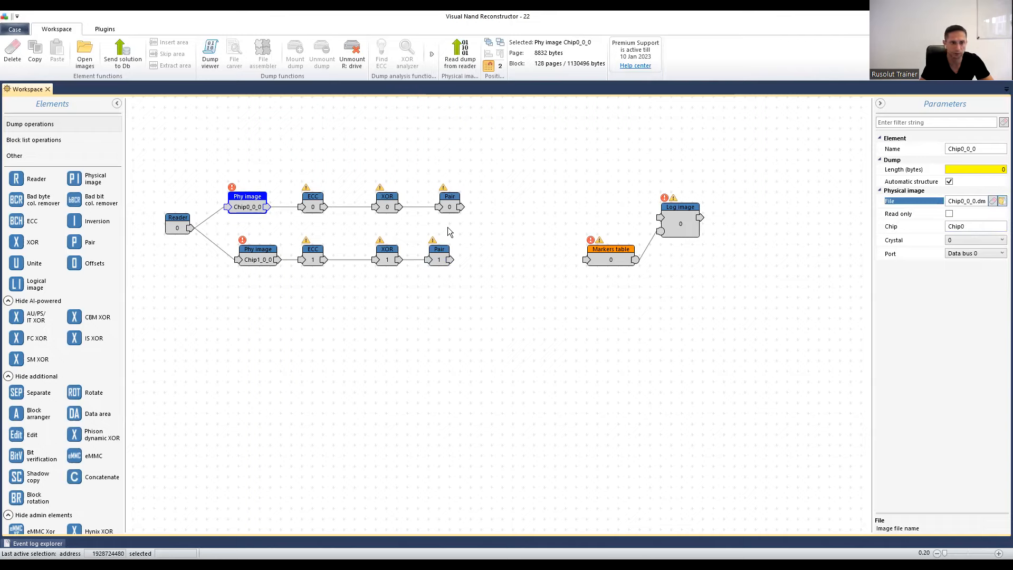
click(43, 257)
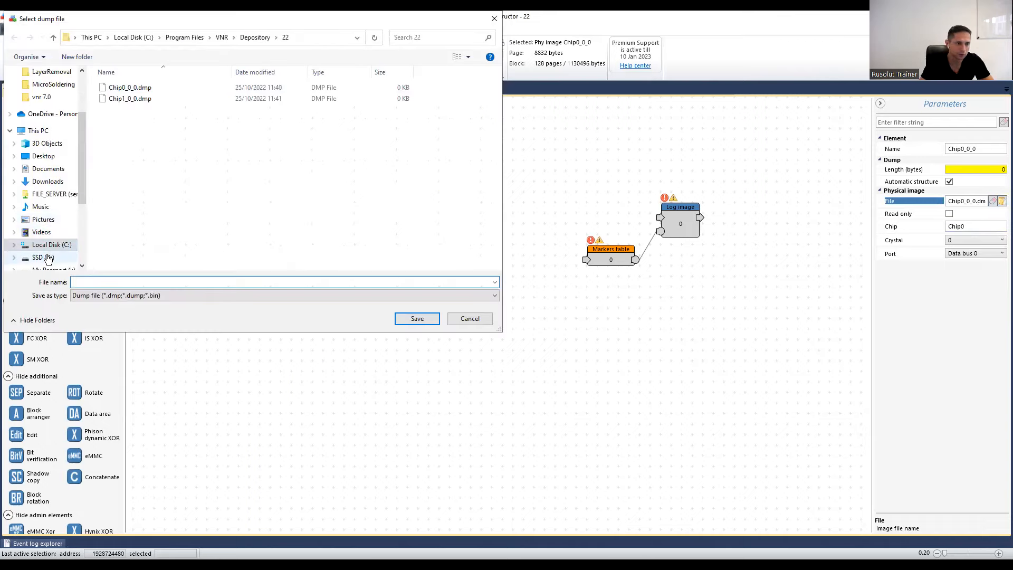
double_click(114, 121)
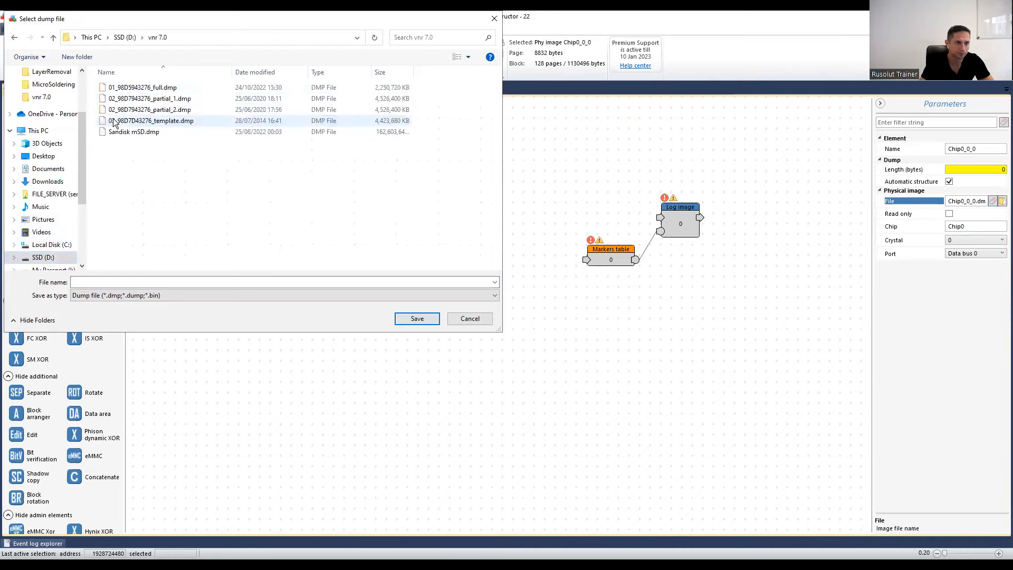
click(139, 97)
double_click(139, 97)
Step: Assign the dump file 02_98D7943276_partial_2.dmp from the vnr 7.0 folder on drive D to the Chip1_0_0 physical image
click(254, 257)
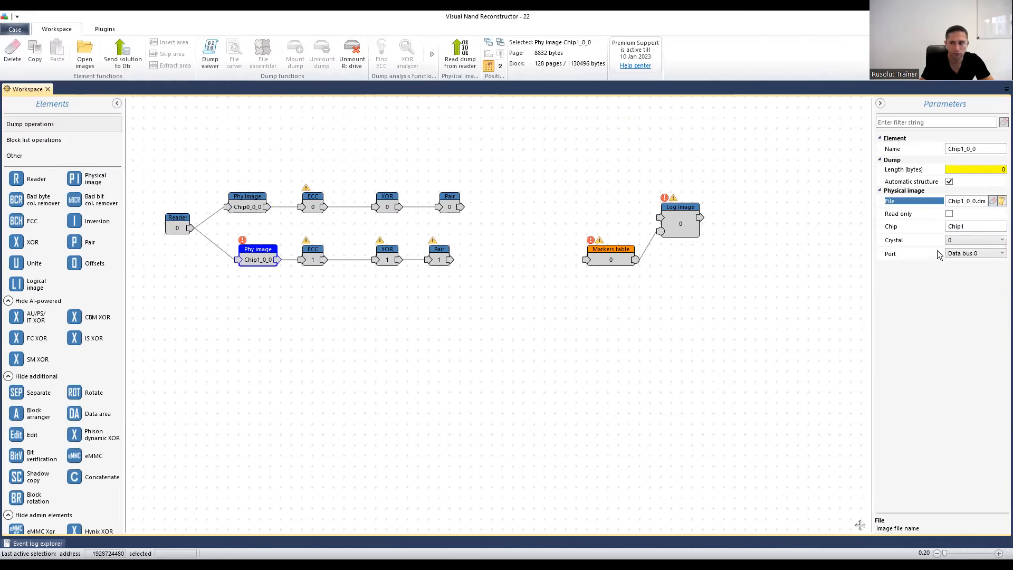
click(1002, 201)
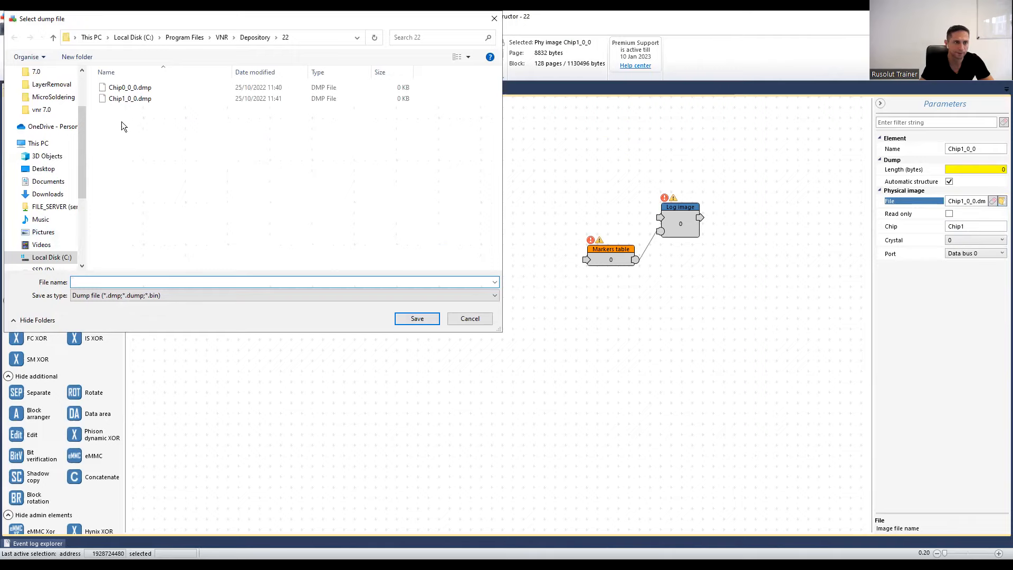
scroll(59, 262, down, 2)
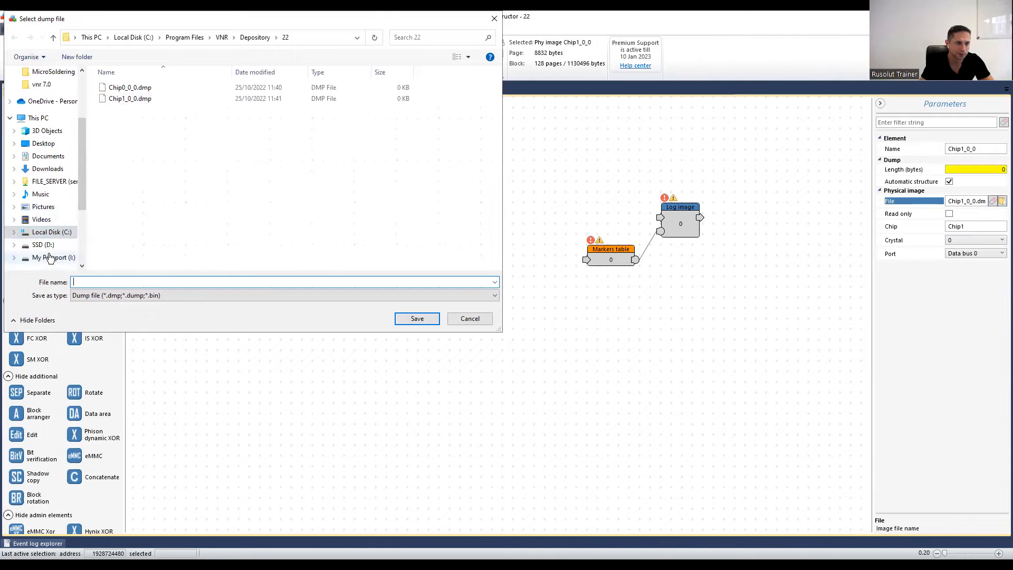
click(45, 245)
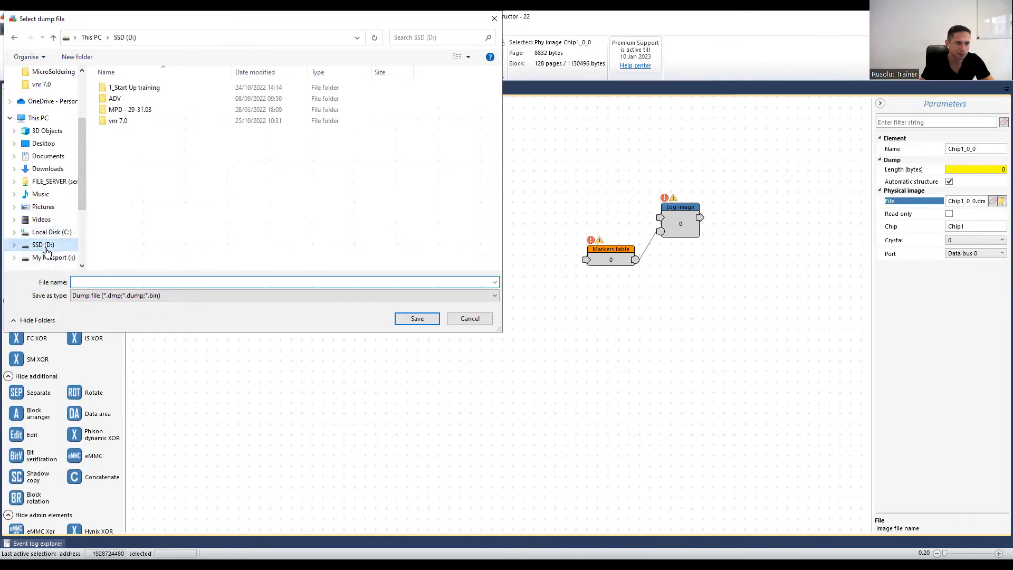
double_click(117, 120)
click(135, 110)
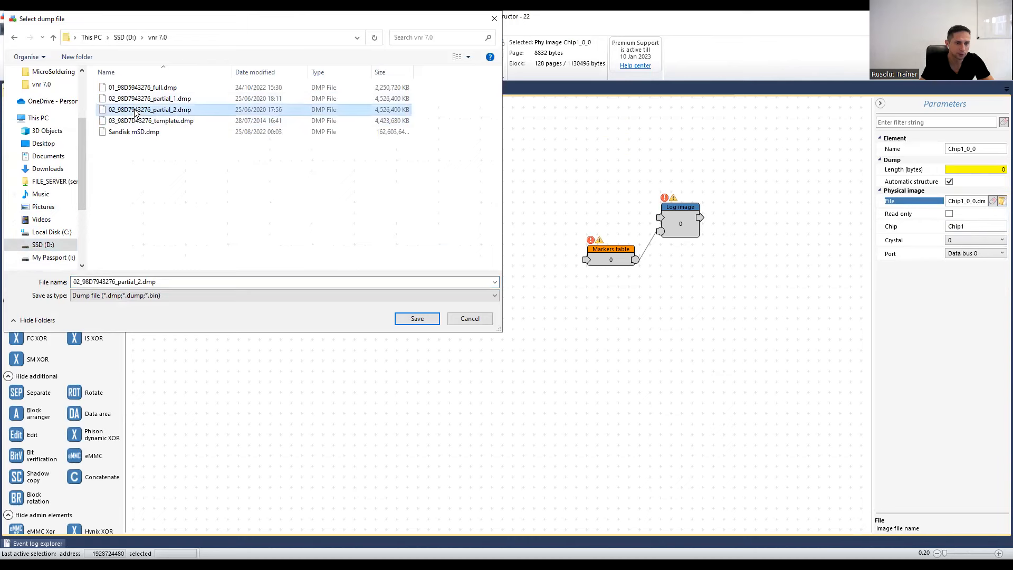
double_click(135, 111)
Step: View the ECC map of the first chip's ECC element and hide it again
click(313, 204)
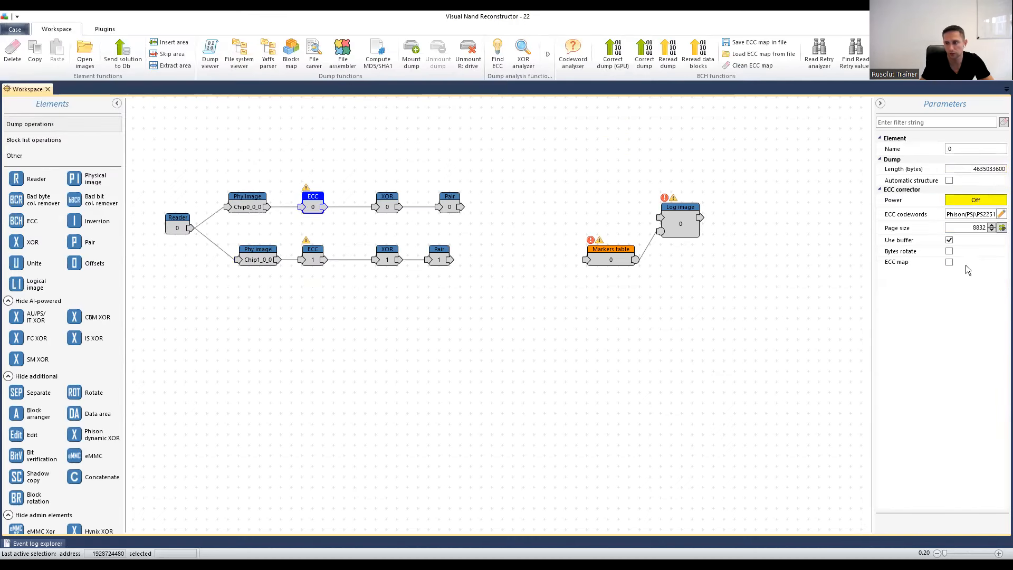
click(949, 262)
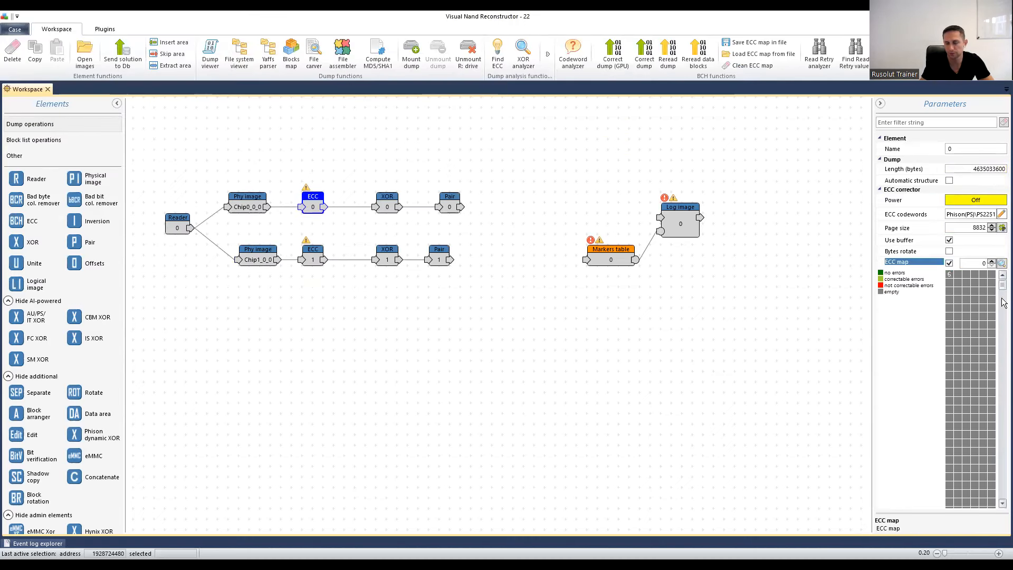
click(950, 262)
Step: Align Pair 0 above Pair 1 and the Chip1_0_0 physical image beneath Chip0_0_0
click(445, 197)
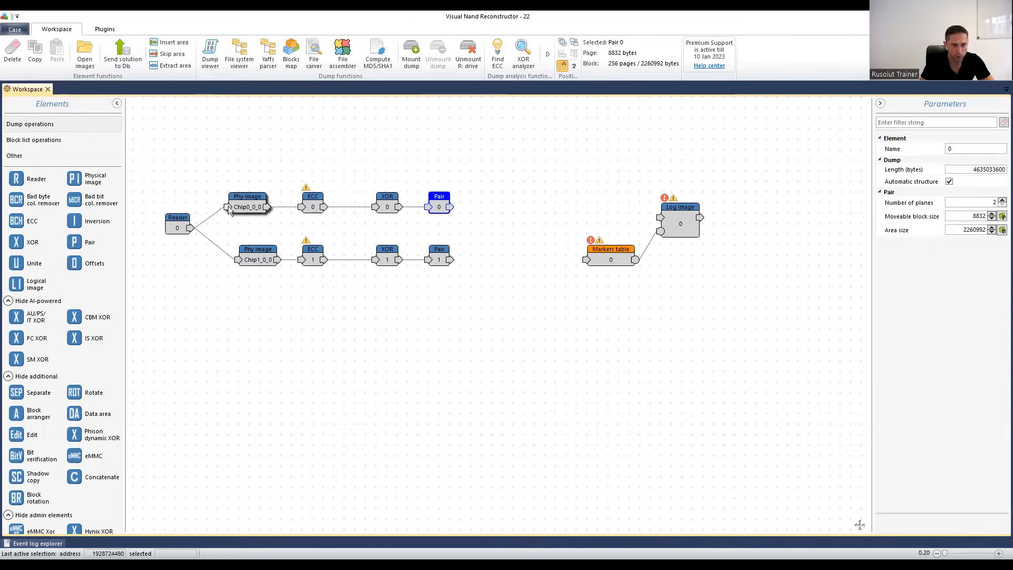
click(253, 260)
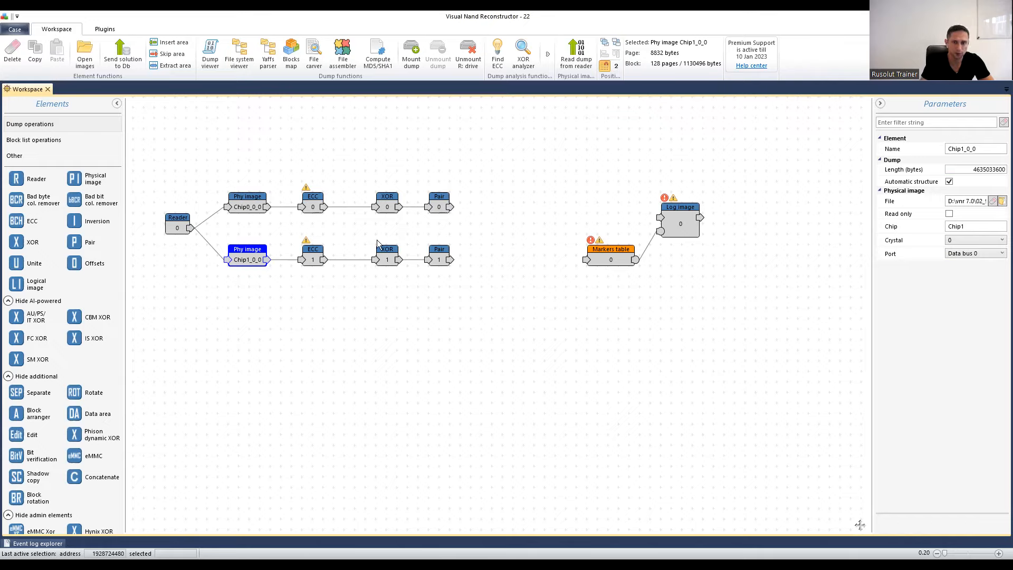
Step: Compare the bitmaps of both Pair elements in a synchronized side-by-side dump view at several offsets, and close both views
click(441, 209)
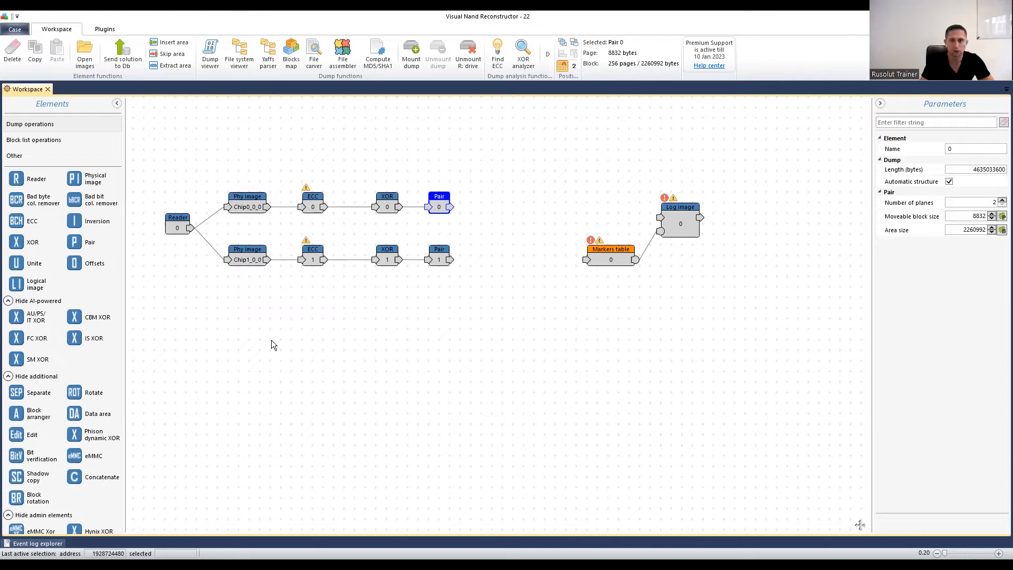
drag(481, 158, 427, 302)
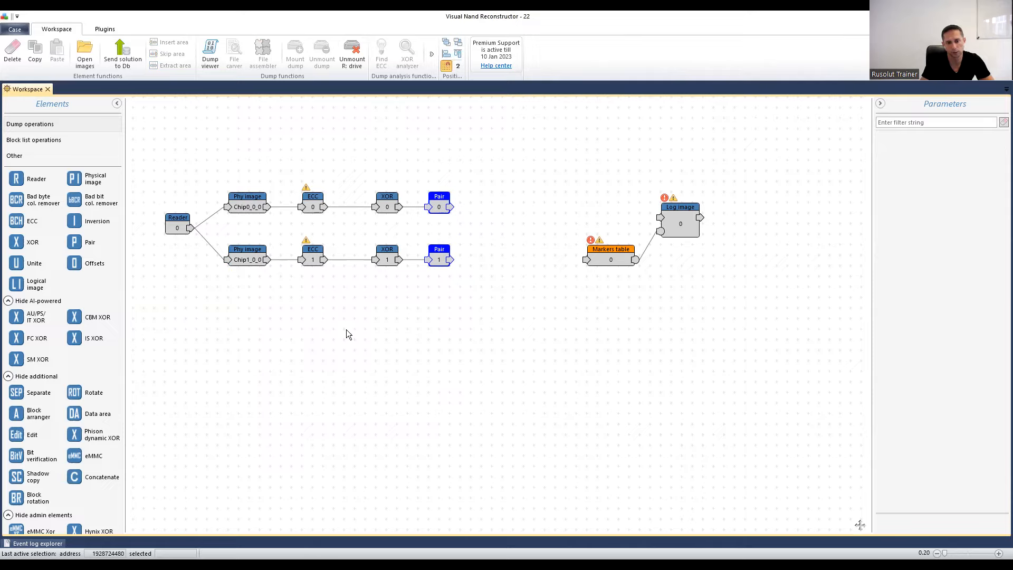
click(210, 55)
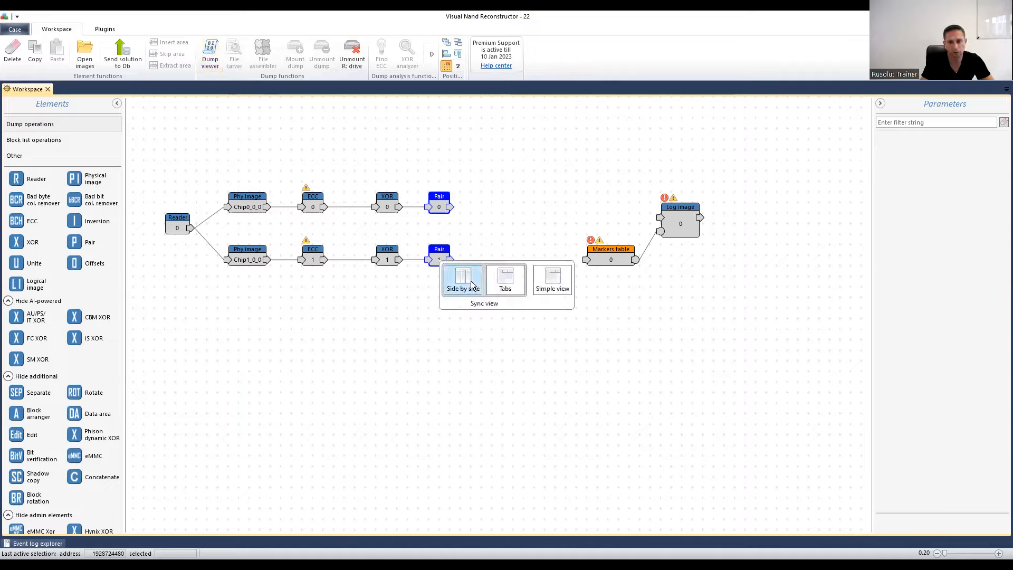
click(471, 285)
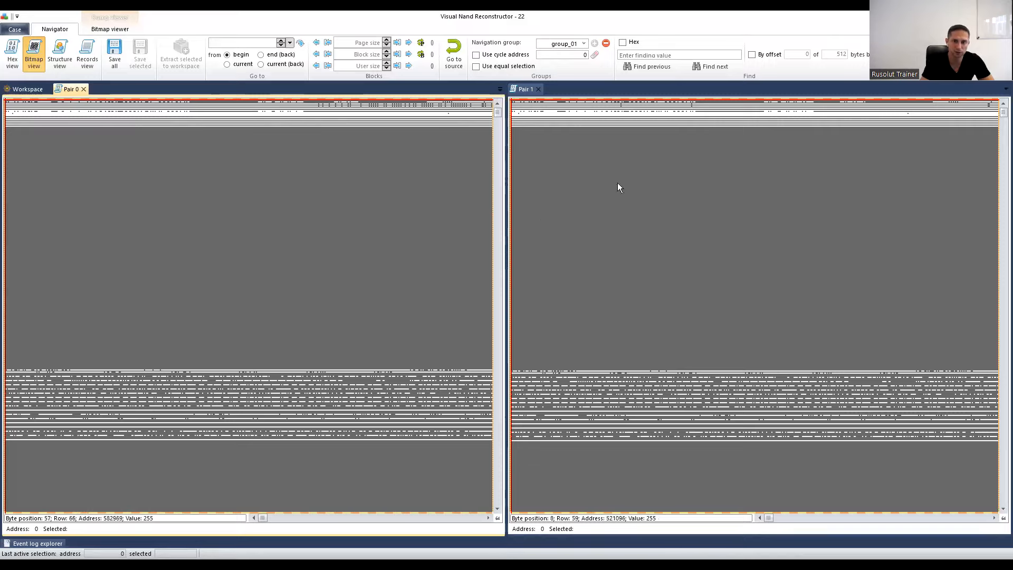
drag(496, 112, 497, 135)
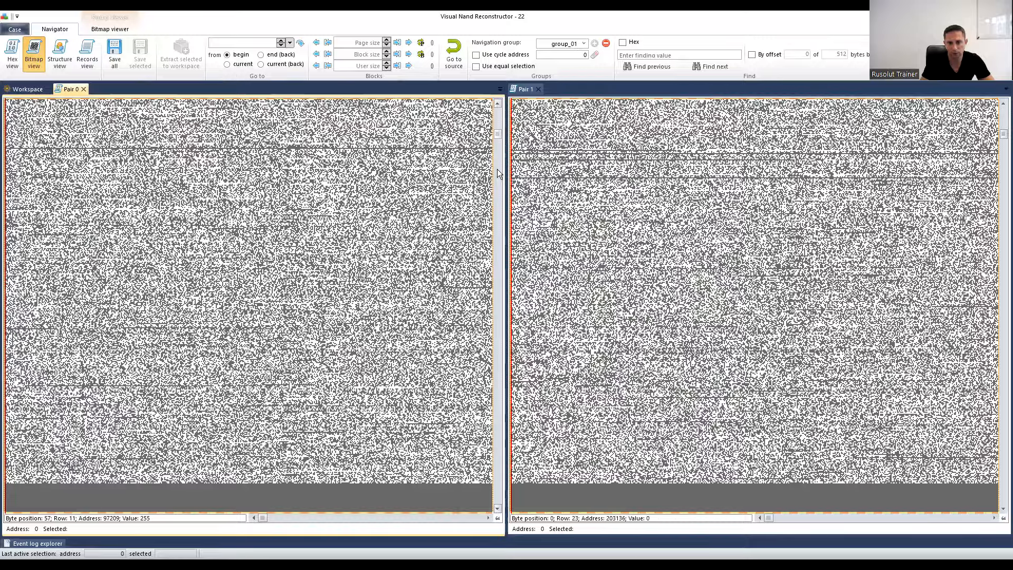
drag(497, 169, 501, 246)
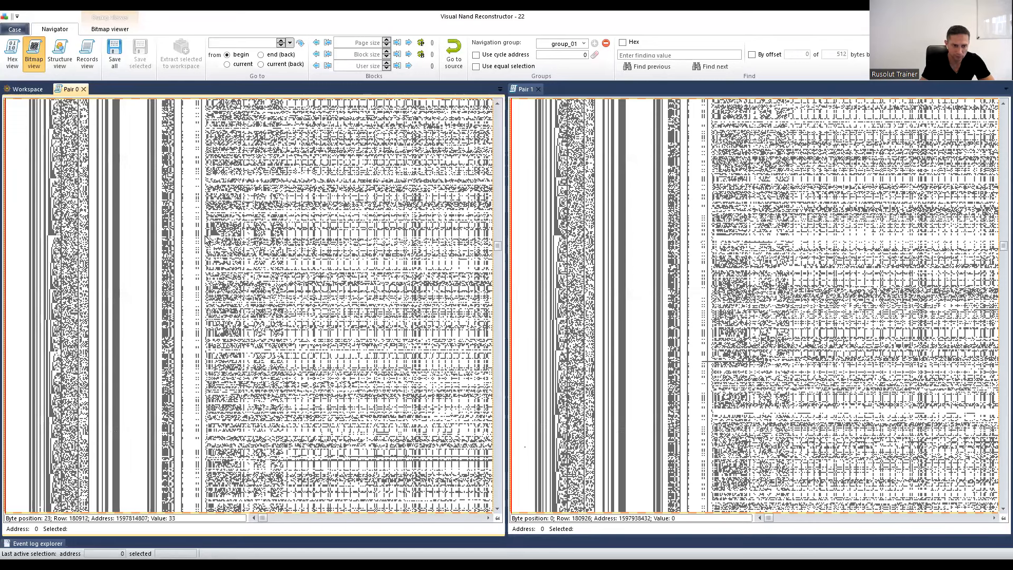
drag(501, 248, 501, 193)
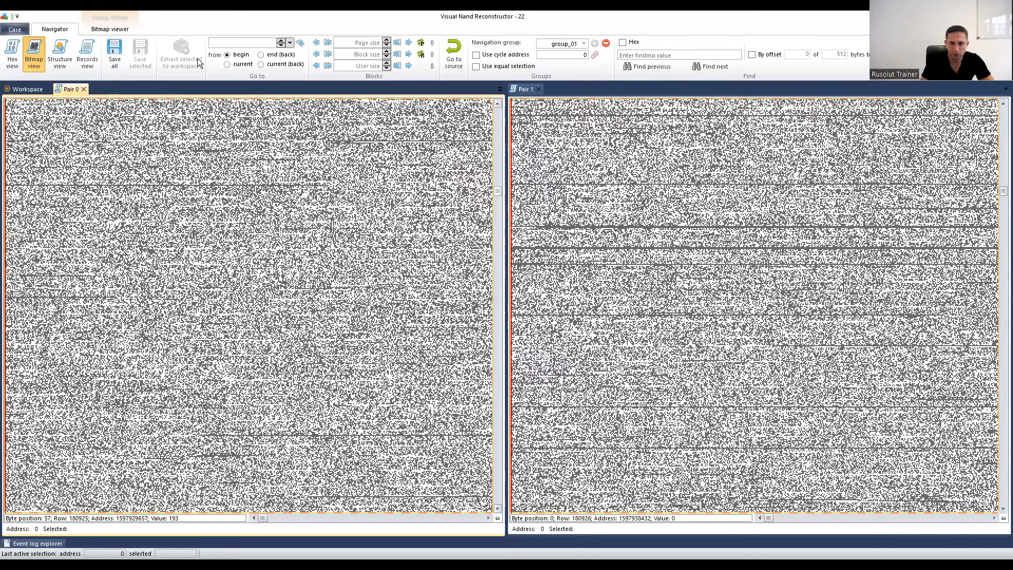
click(84, 89)
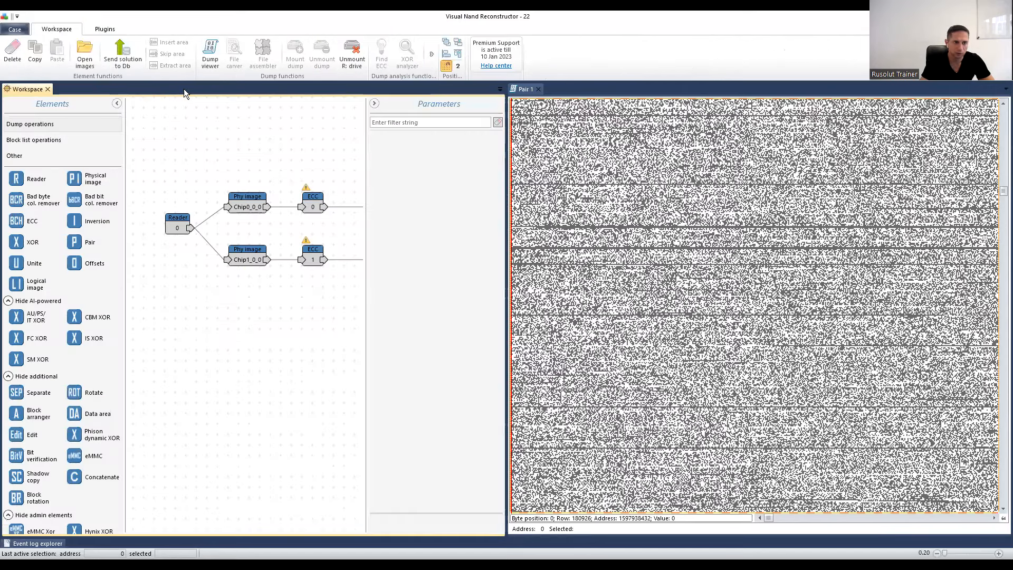
click(539, 89)
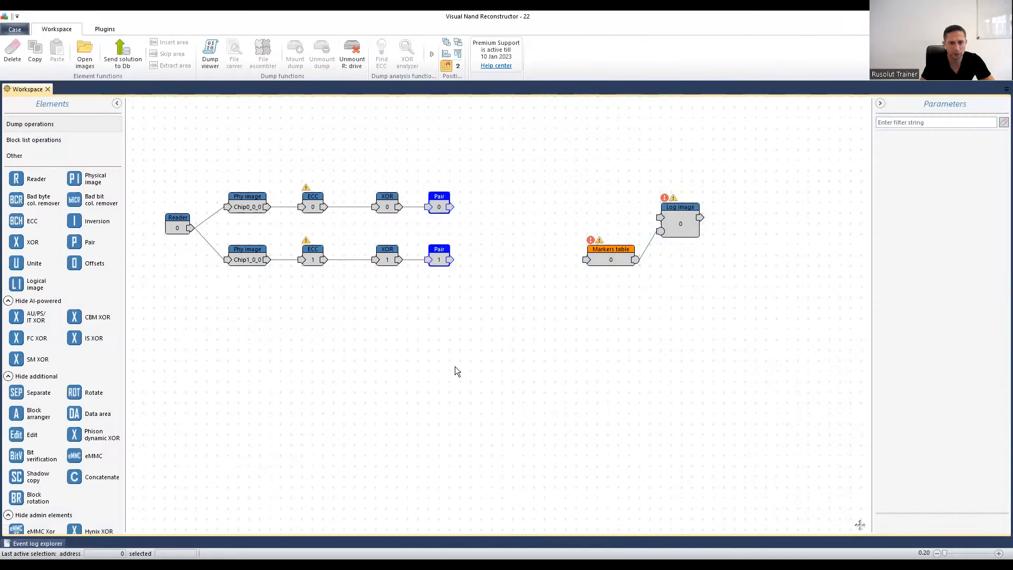
Step: Add a Unite element after the two Pair elements and connect both Pair outputs to its inputs
drag(37, 264, 516, 231)
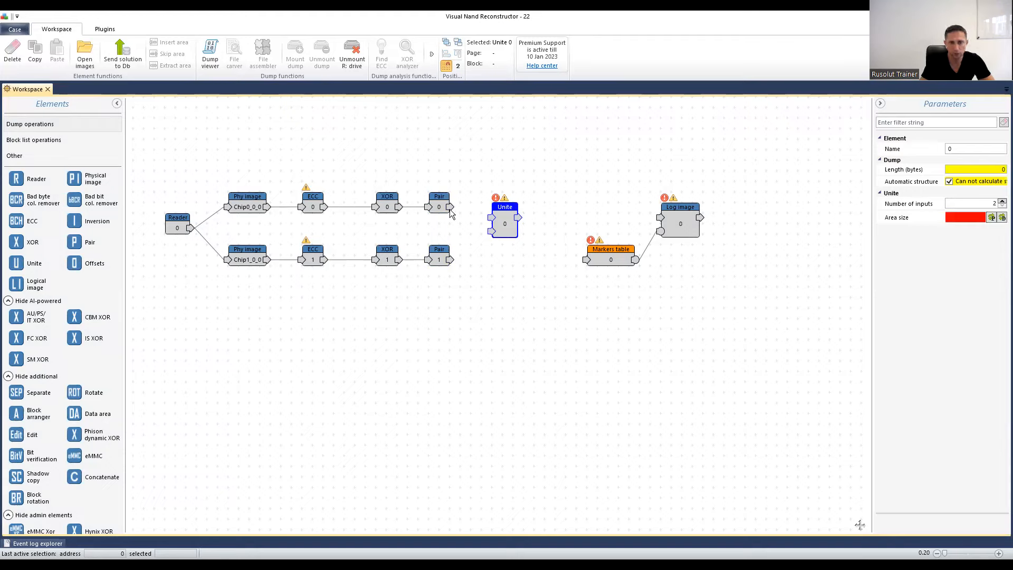
drag(449, 207, 492, 221)
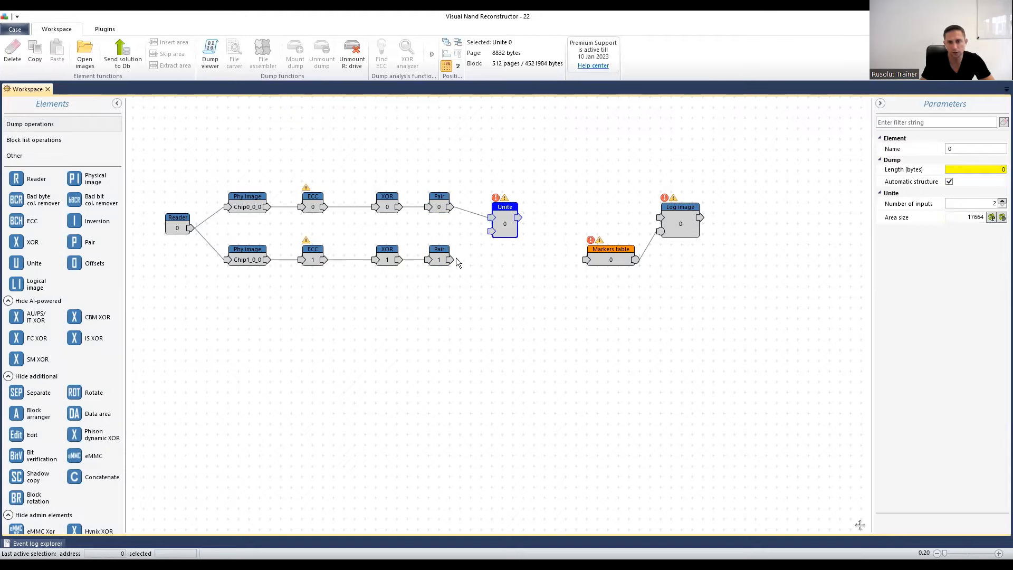
drag(450, 260, 492, 232)
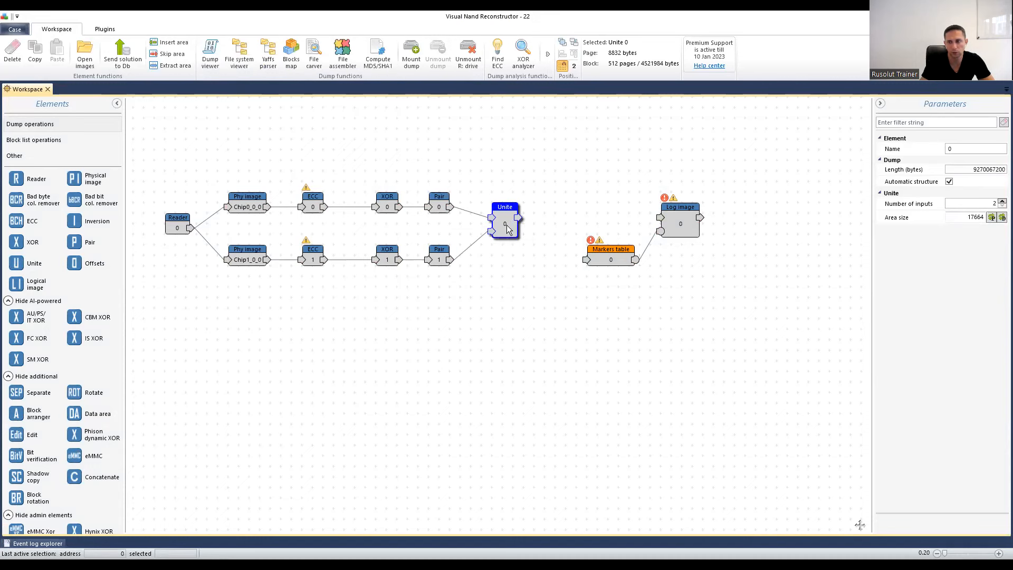
Step: Compare the Unite element's area size with the page size of Pair 0
click(976, 217)
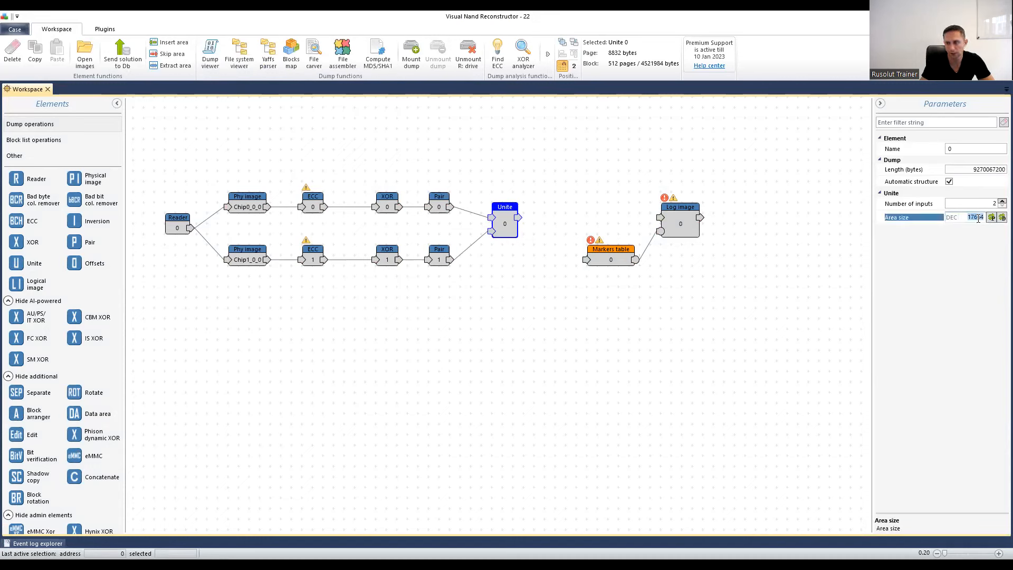
click(434, 200)
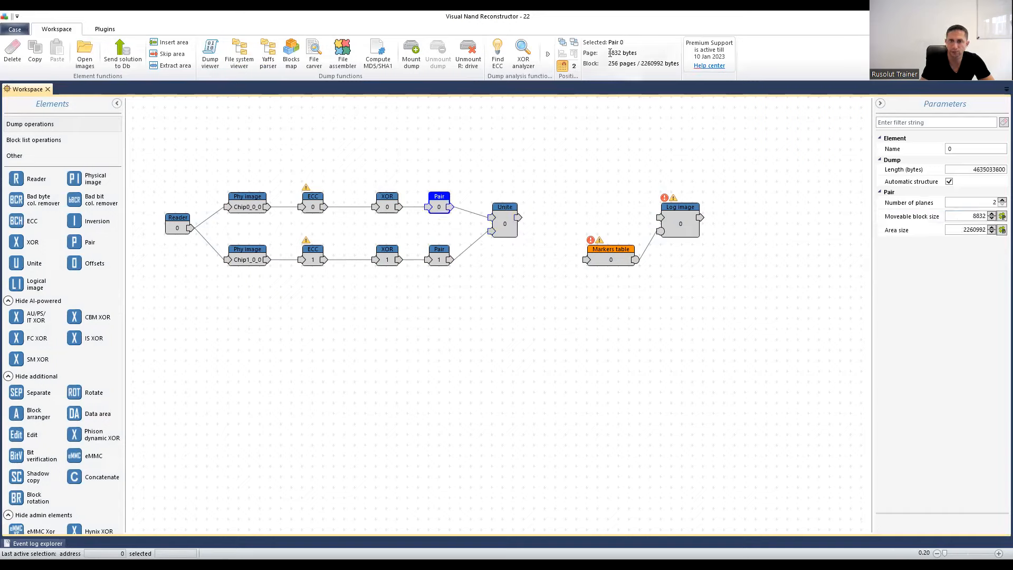
drag(609, 53, 622, 53)
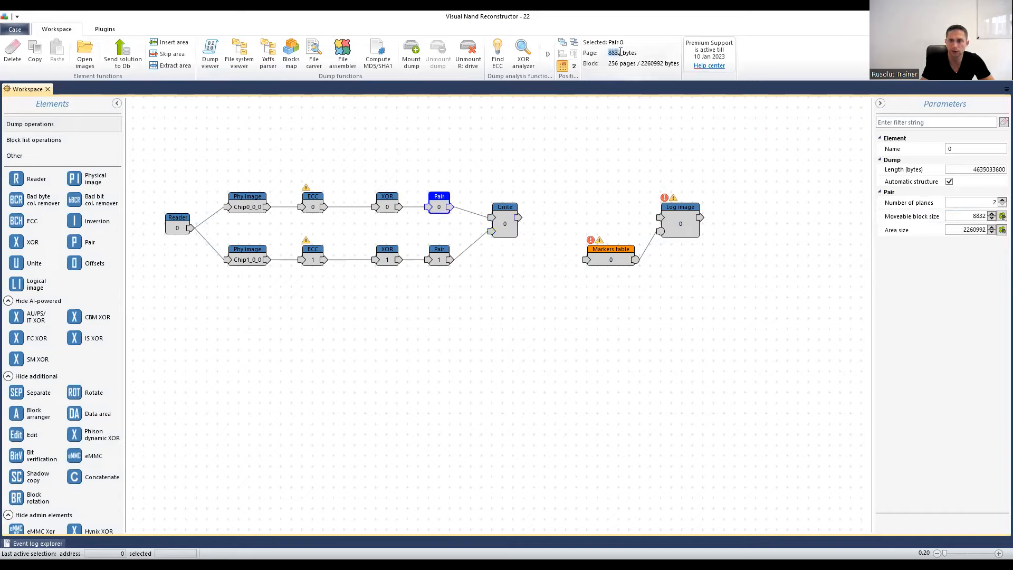
click(503, 226)
click(978, 217)
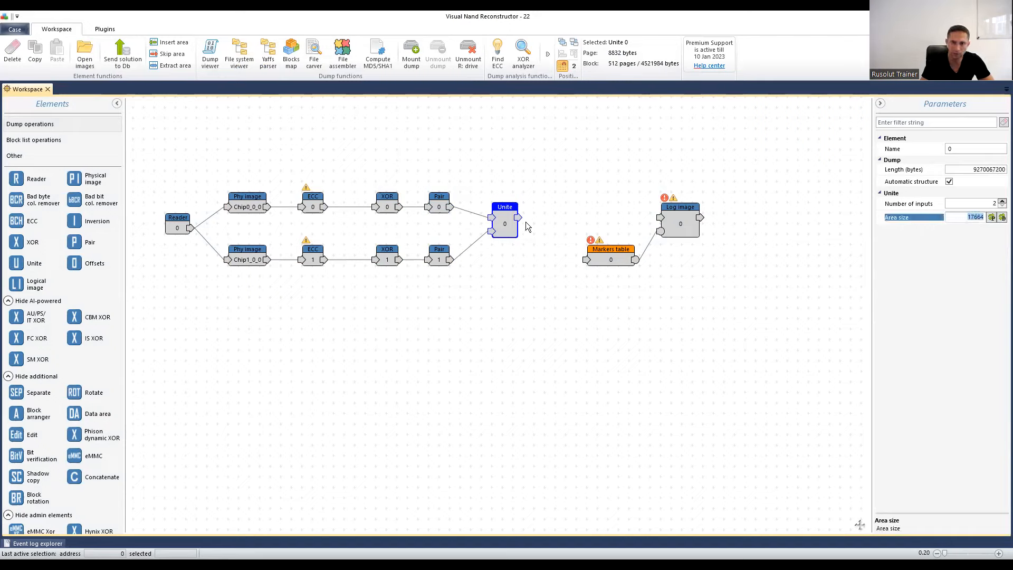
Step: Connect the Unite output to the Markers table and Log image, and turn on the power of both ECC elements
drag(519, 217, 592, 259)
click(970, 184)
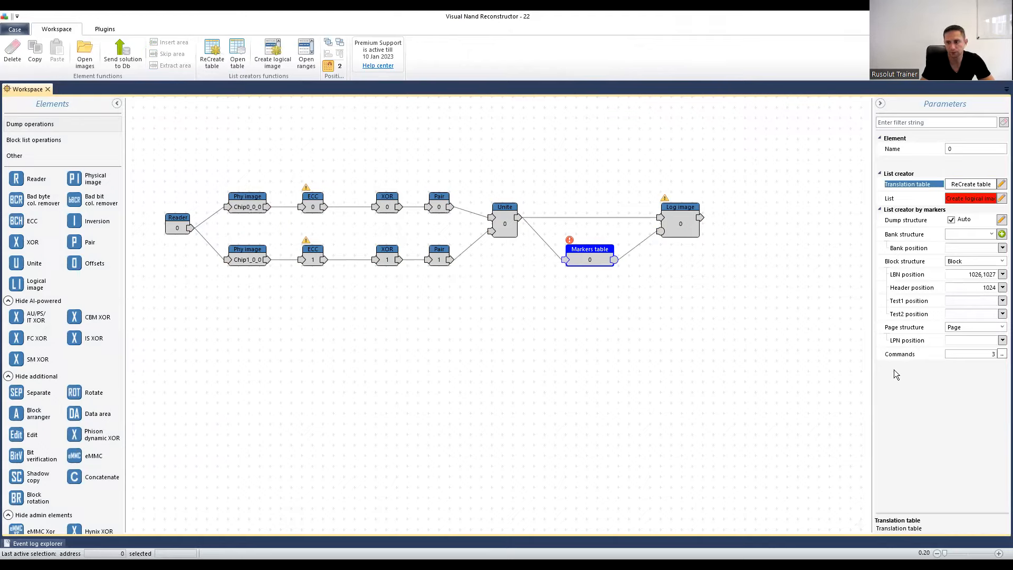
click(317, 204)
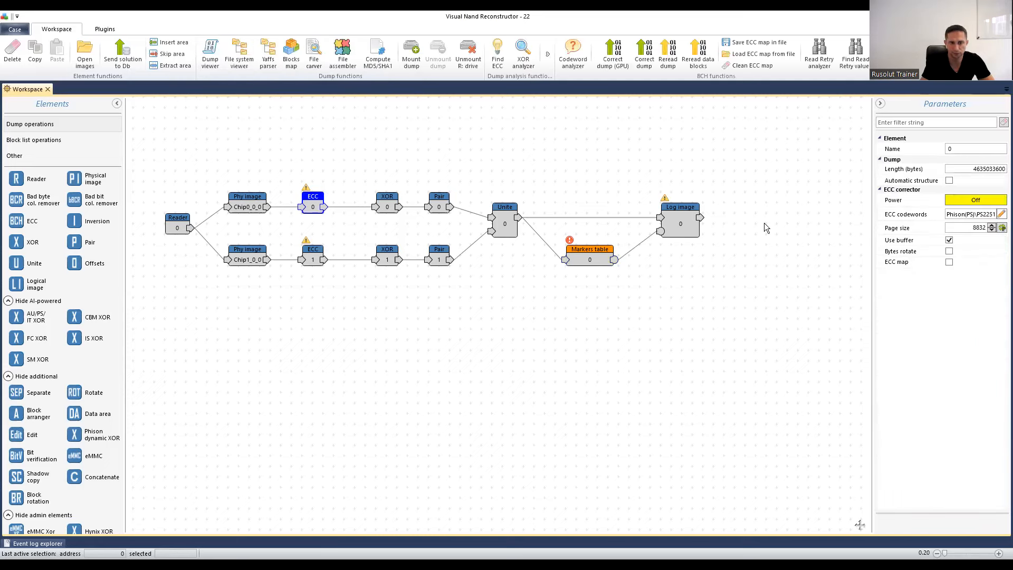
click(959, 200)
click(312, 257)
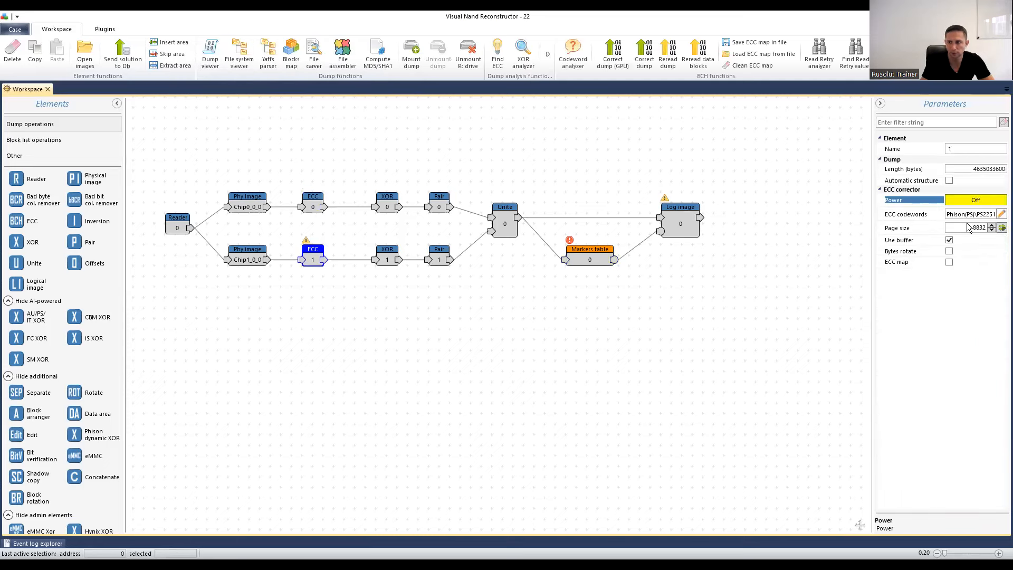
click(986, 201)
Step: Recreate the translation table of the Markers table element
click(588, 256)
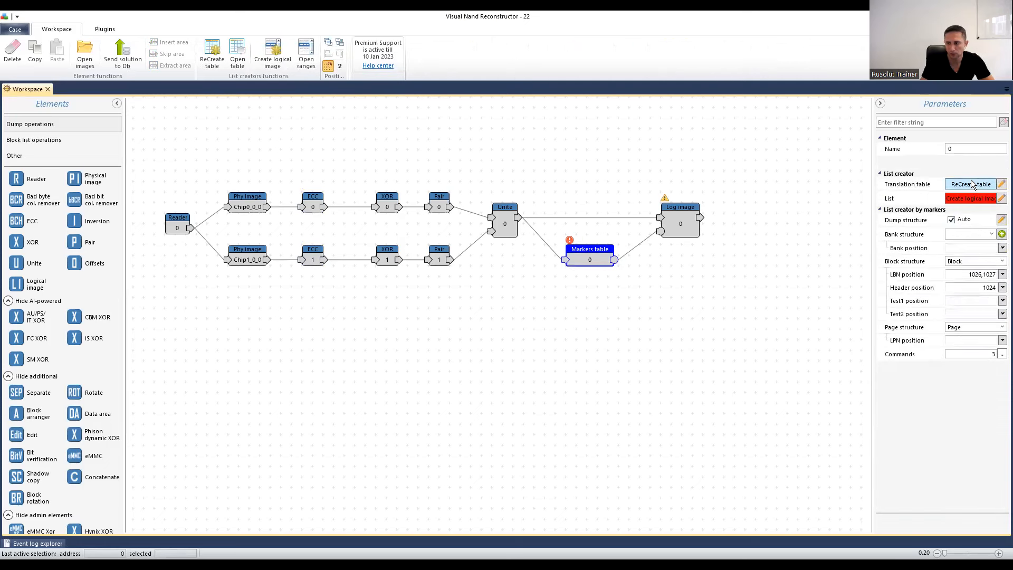
click(971, 184)
click(538, 315)
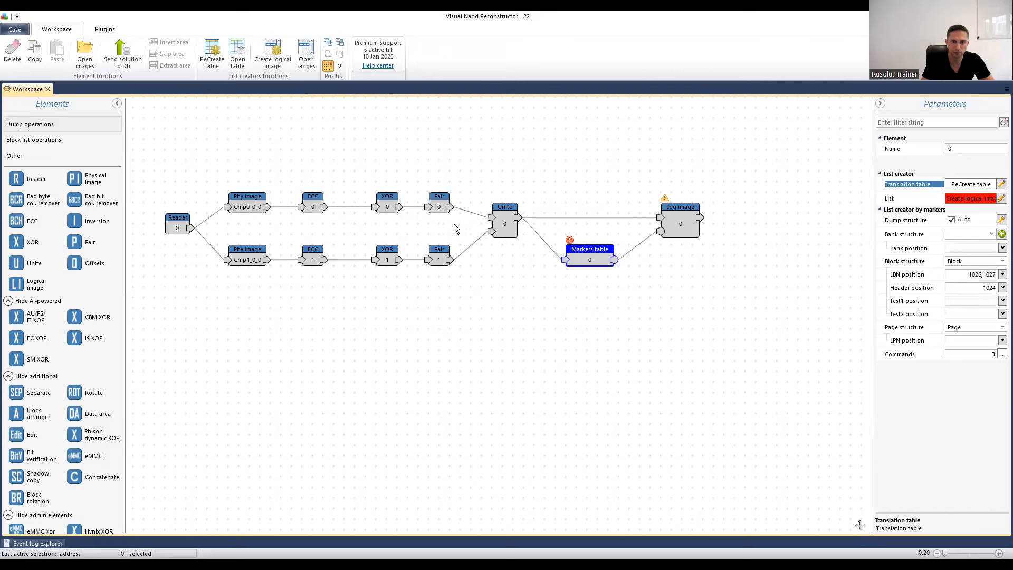
Step: Open the Markers table and inspect the page markers of the blocks with LBN 1000 and 1001
double_click(589, 262)
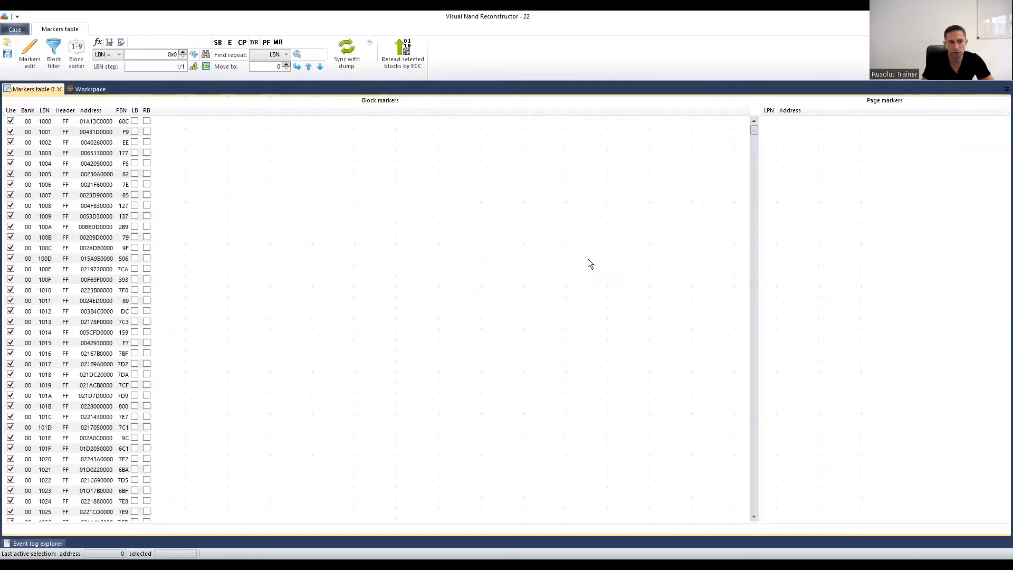
click(61, 123)
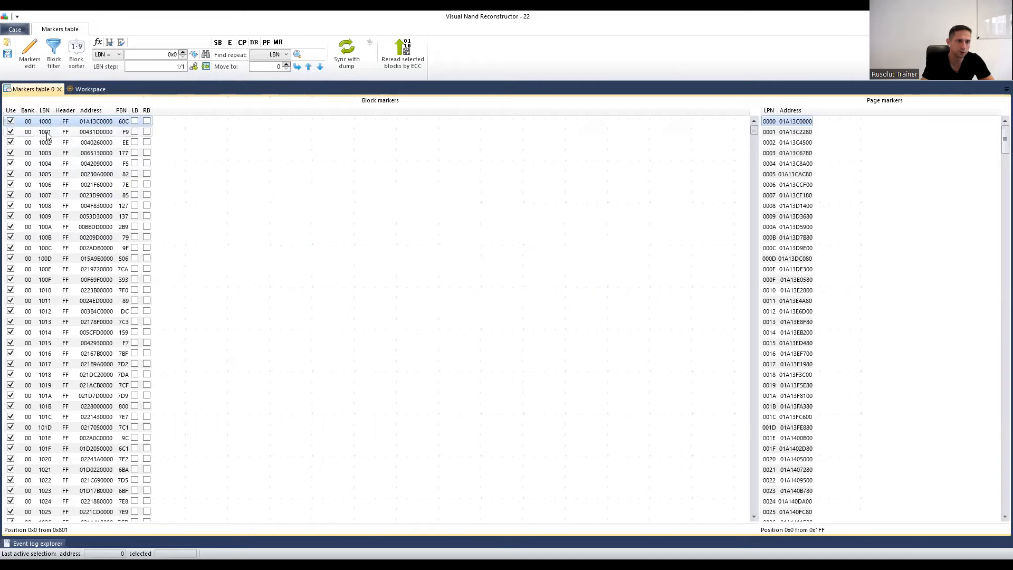
click(47, 133)
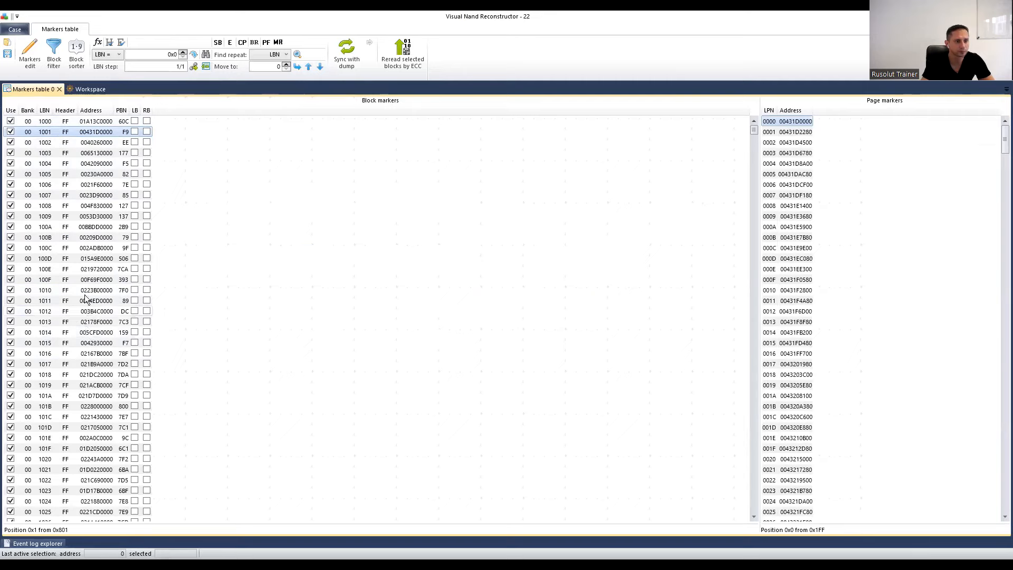
click(57, 122)
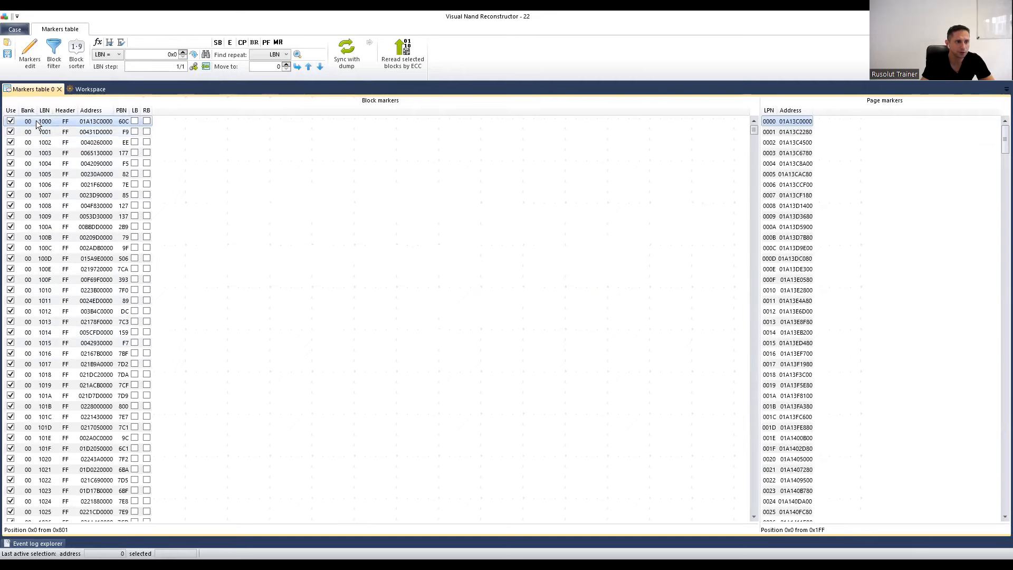
Step: Check the block list for errors with LBN step 1/1 starting from the first row, and close the Markers table
click(194, 67)
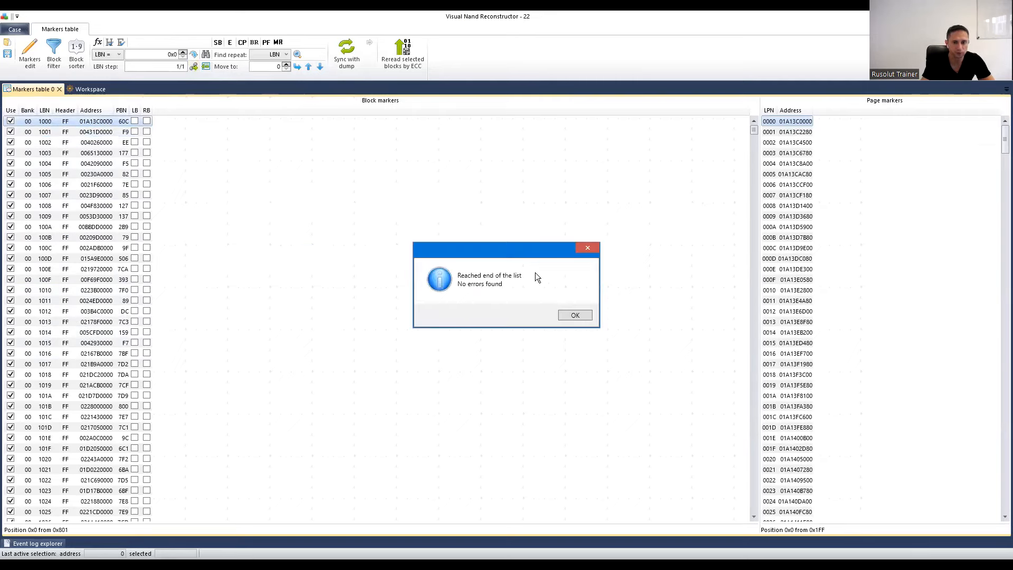
click(574, 317)
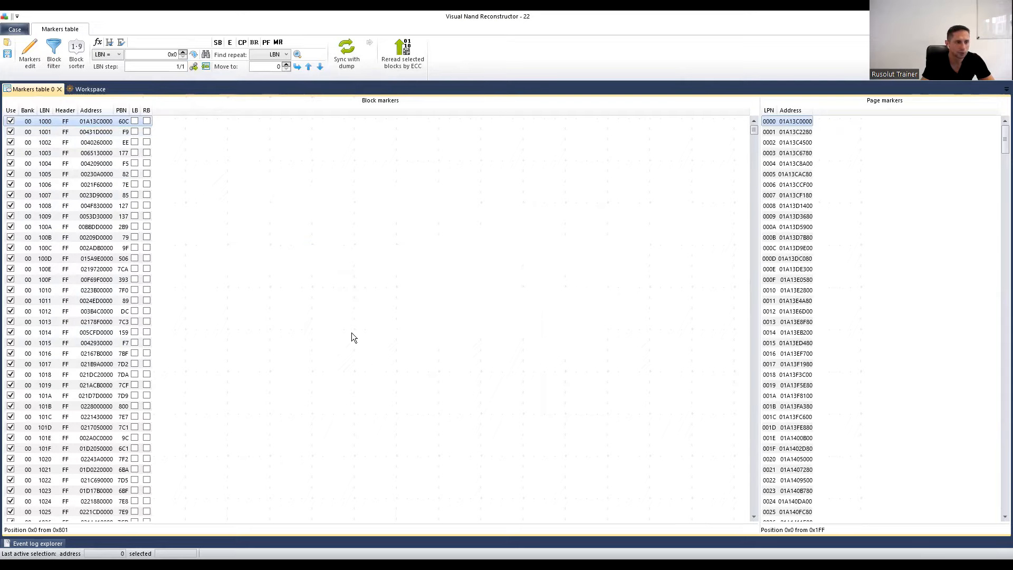
click(193, 66)
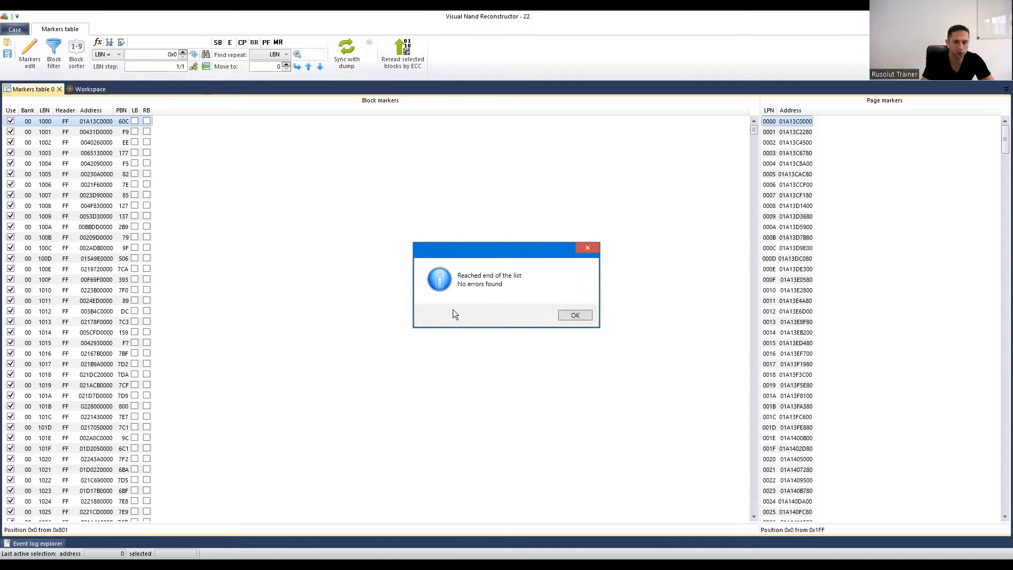
click(587, 248)
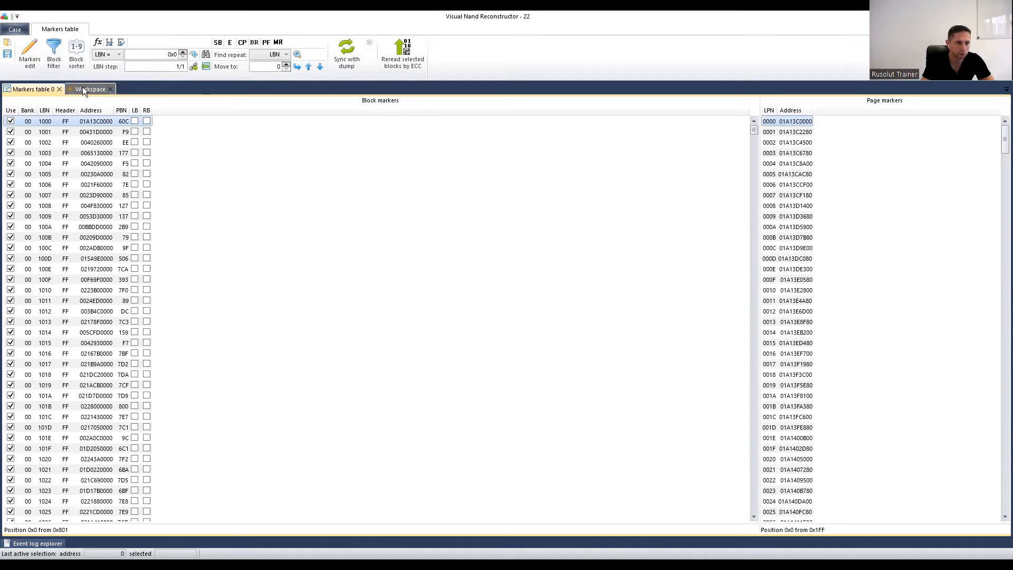
click(83, 89)
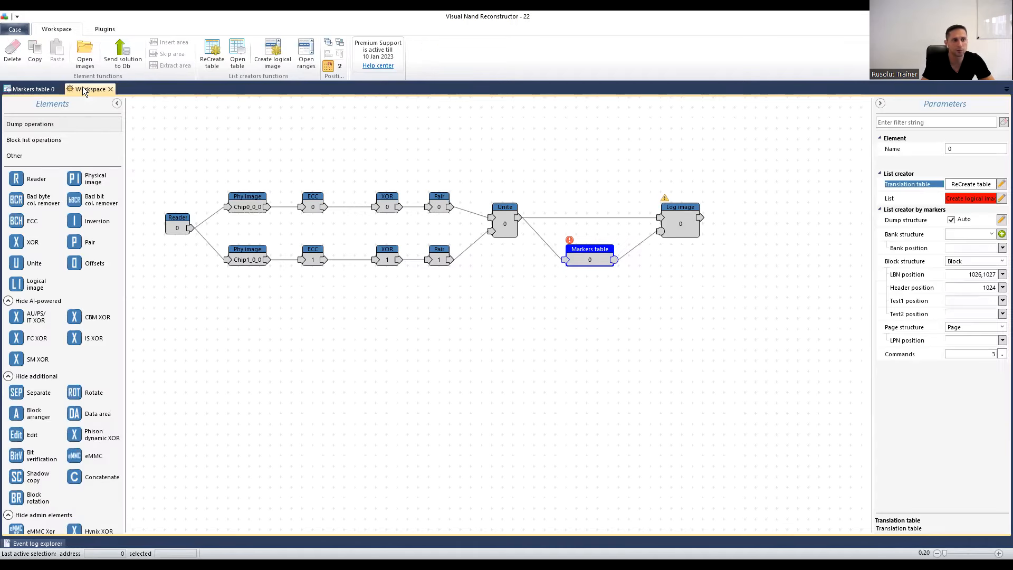
click(46, 88)
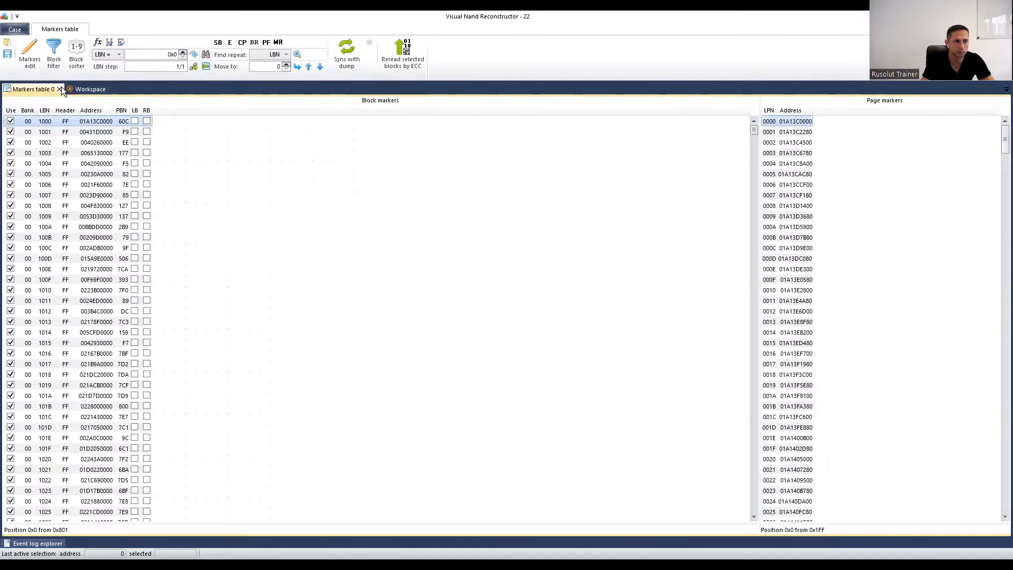
click(59, 88)
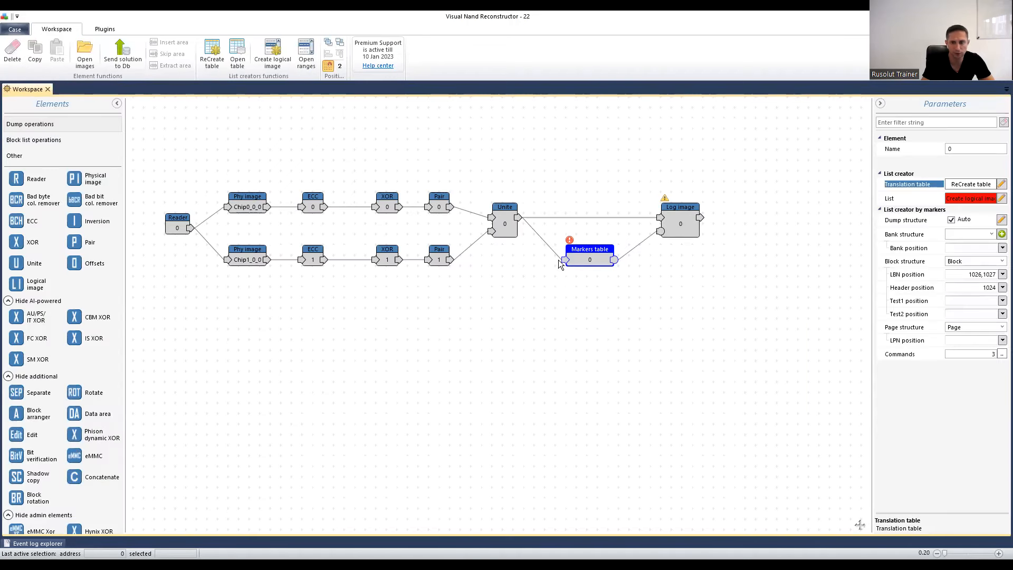
Step: Rearrange the chain: Markers table lower between Unite and Log image, Log image closer to it, and Unite nearer the Pair elements
drag(577, 262, 555, 283)
click(678, 223)
drag(678, 222, 647, 224)
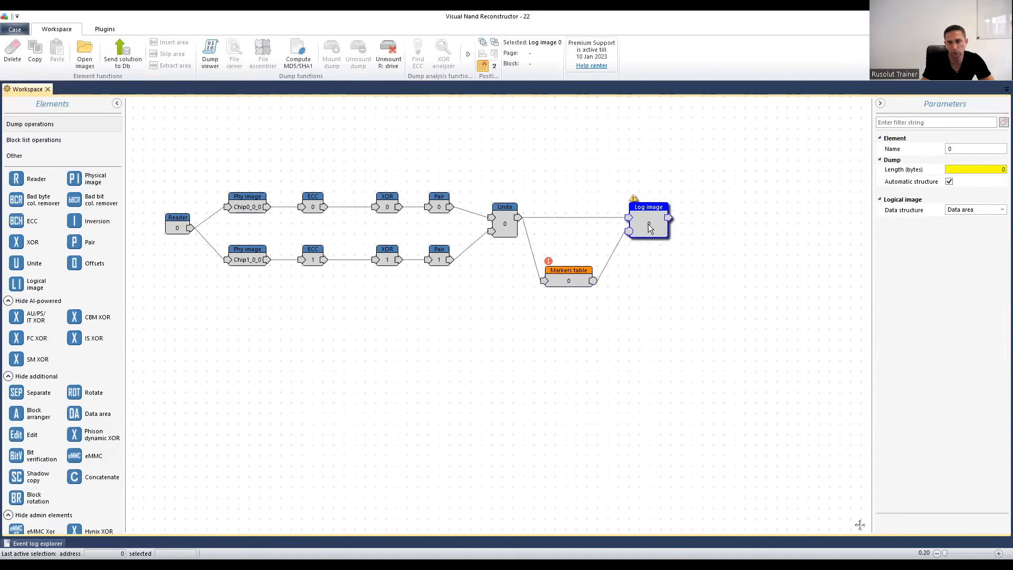
drag(503, 222, 482, 222)
Step: Create the logical image from the Markers table
click(568, 283)
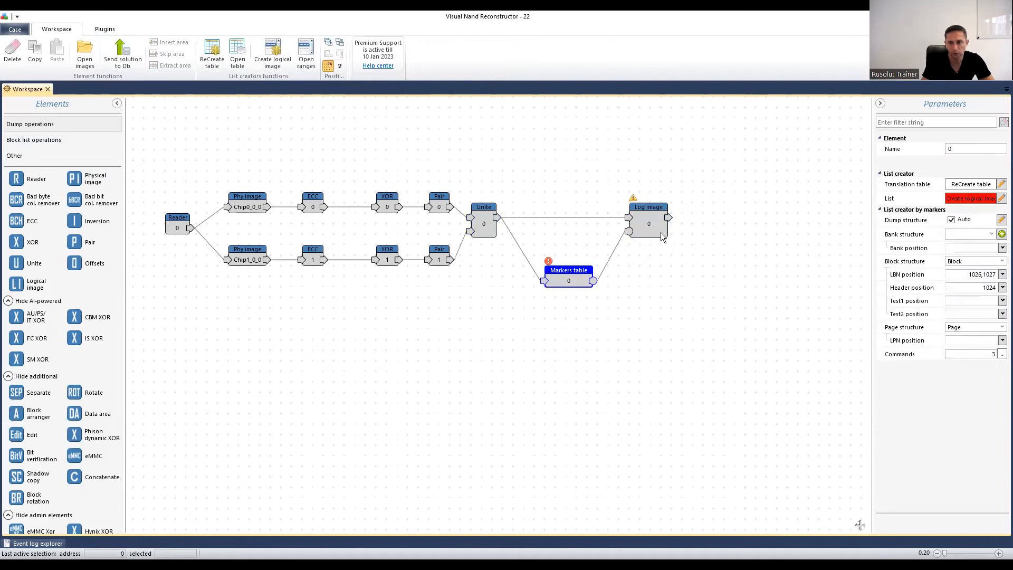
click(981, 197)
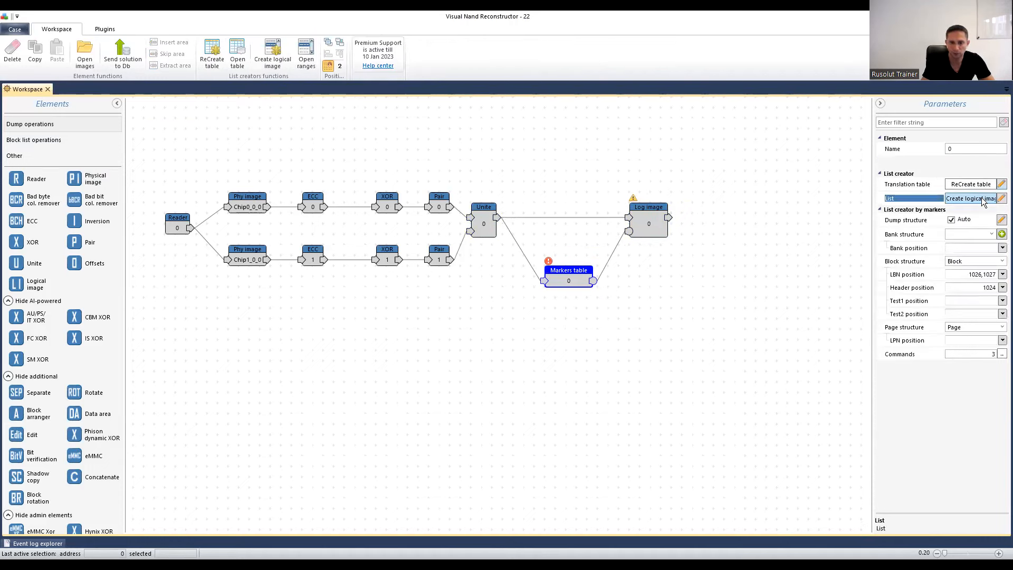
click(981, 197)
click(496, 300)
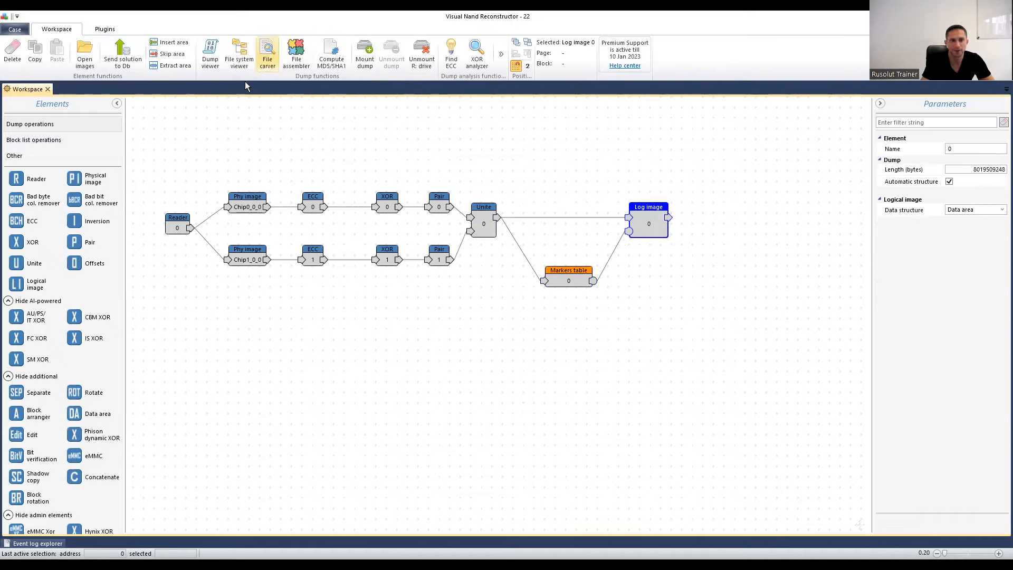
Step: Examine the Root folder of the logical image's FAT32 volume in the File system viewer, and close the viewer
click(239, 52)
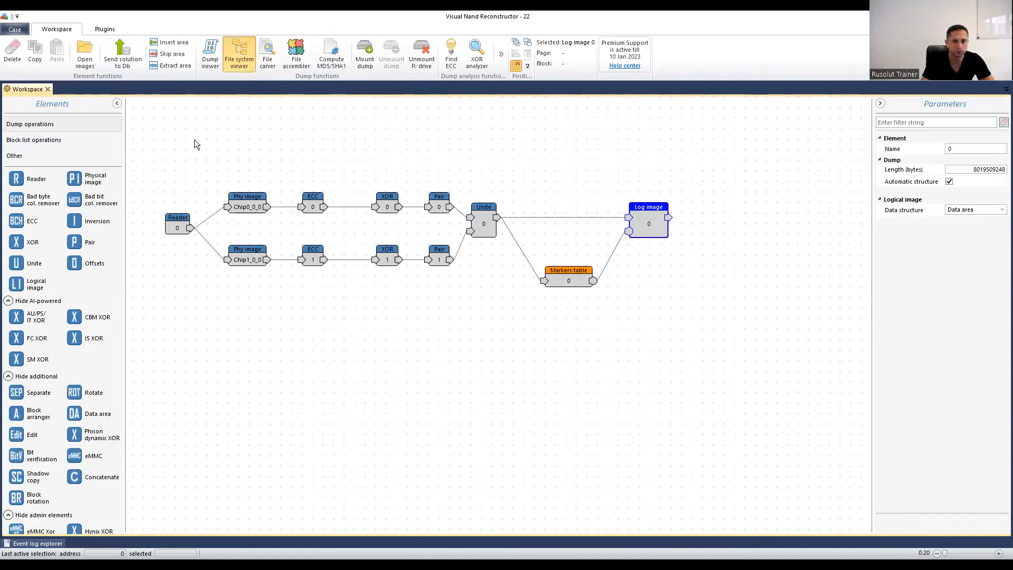
click(10, 122)
click(20, 131)
click(29, 142)
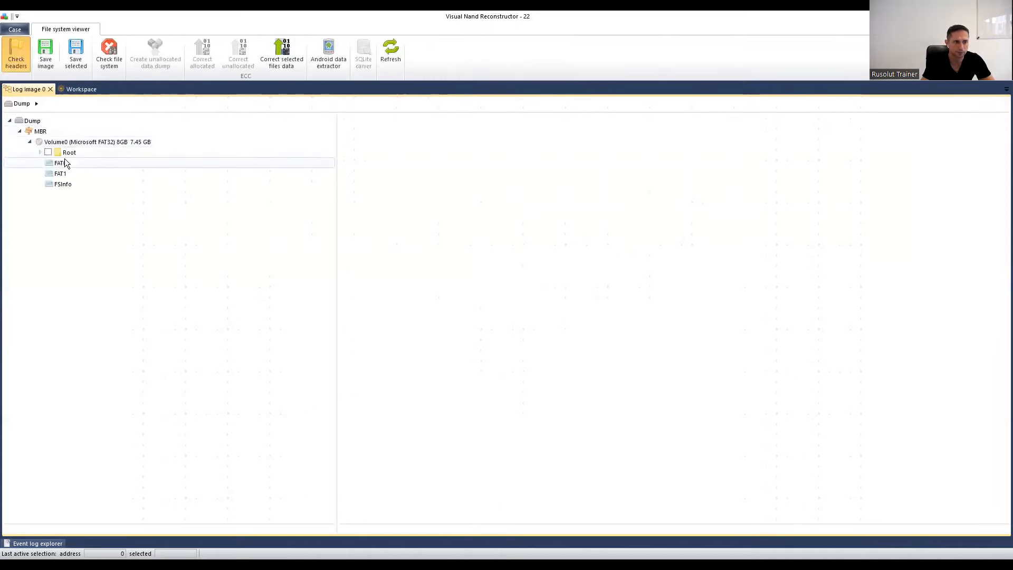
click(67, 154)
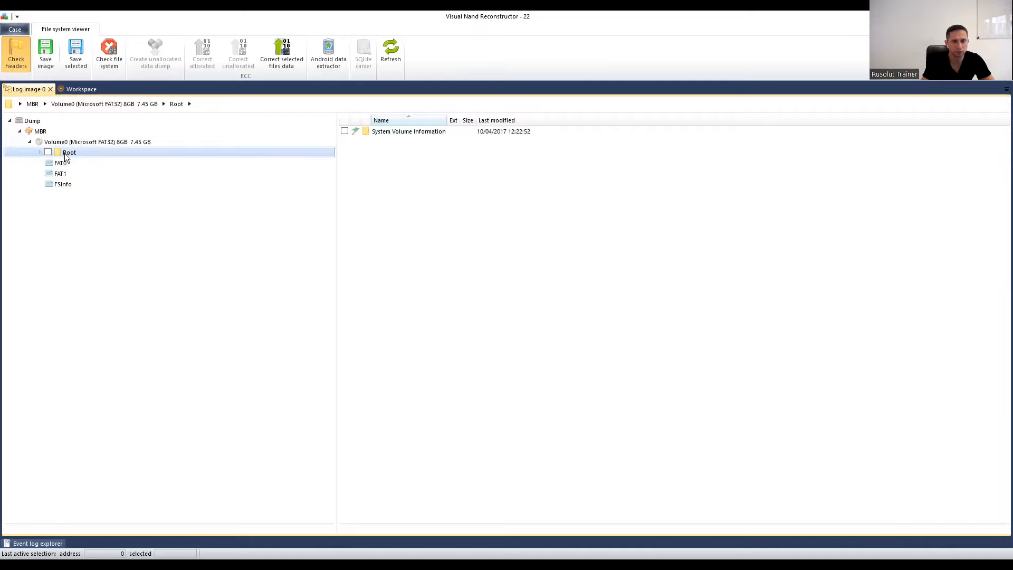
click(84, 142)
click(72, 153)
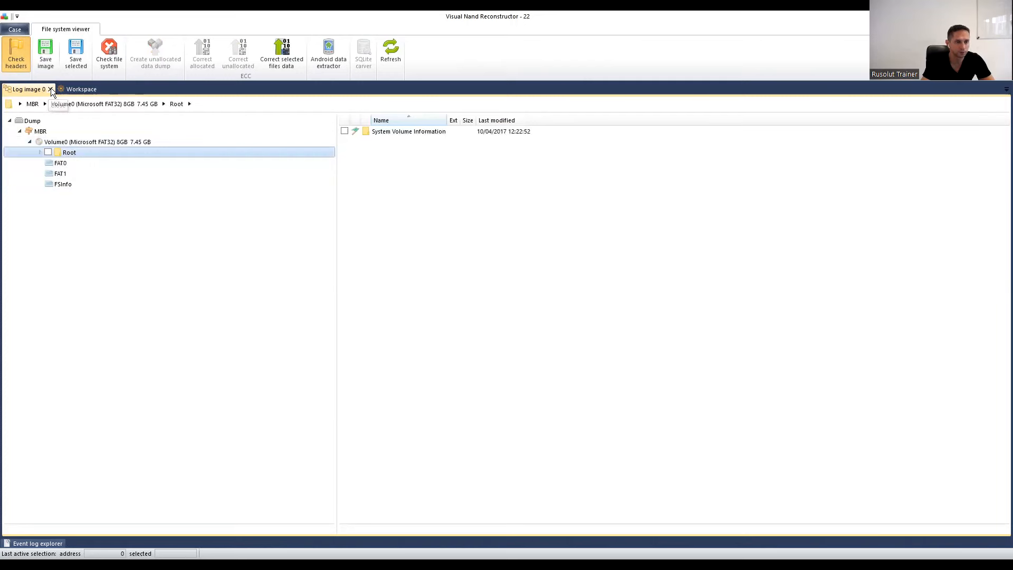
click(51, 89)
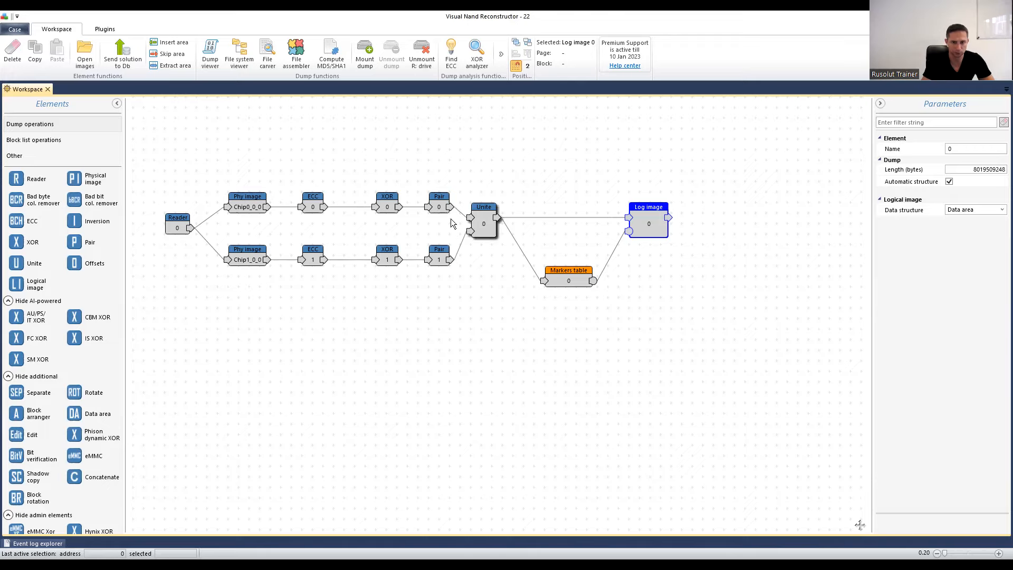
Step: Close the current case 22
click(15, 29)
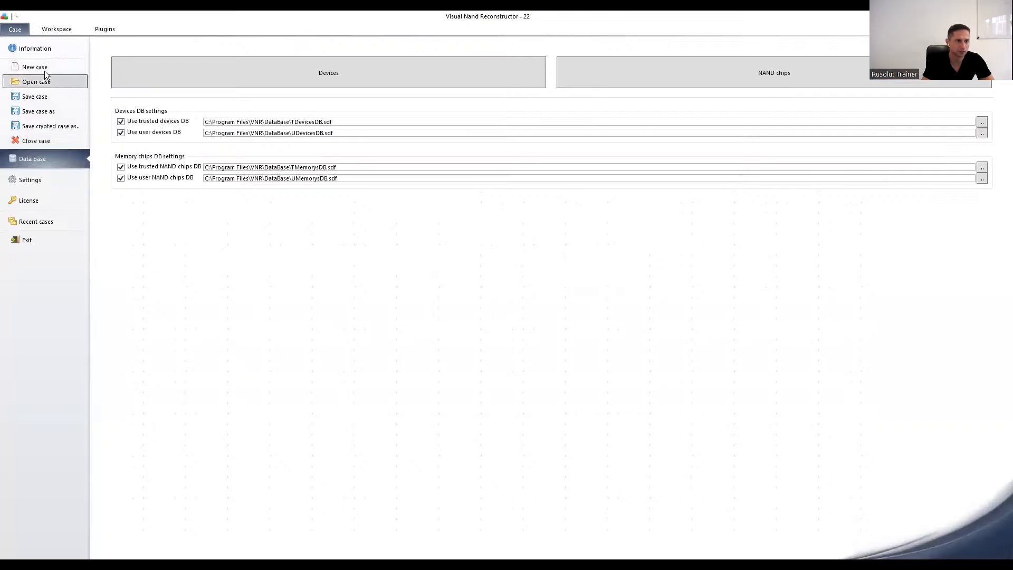
click(45, 143)
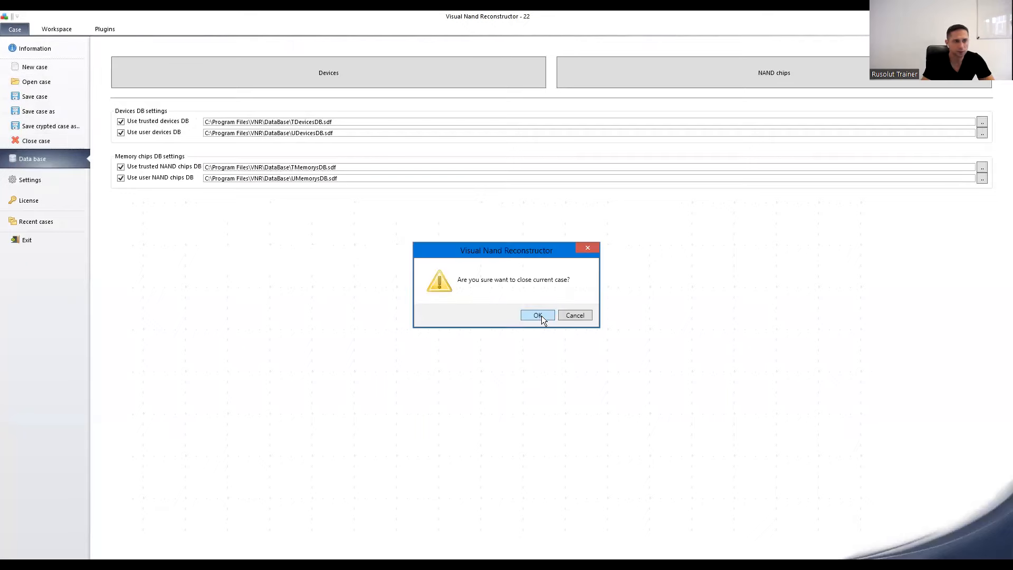
click(537, 316)
Step: Start a new case named 33 in the default location with UFD as the device type
click(38, 69)
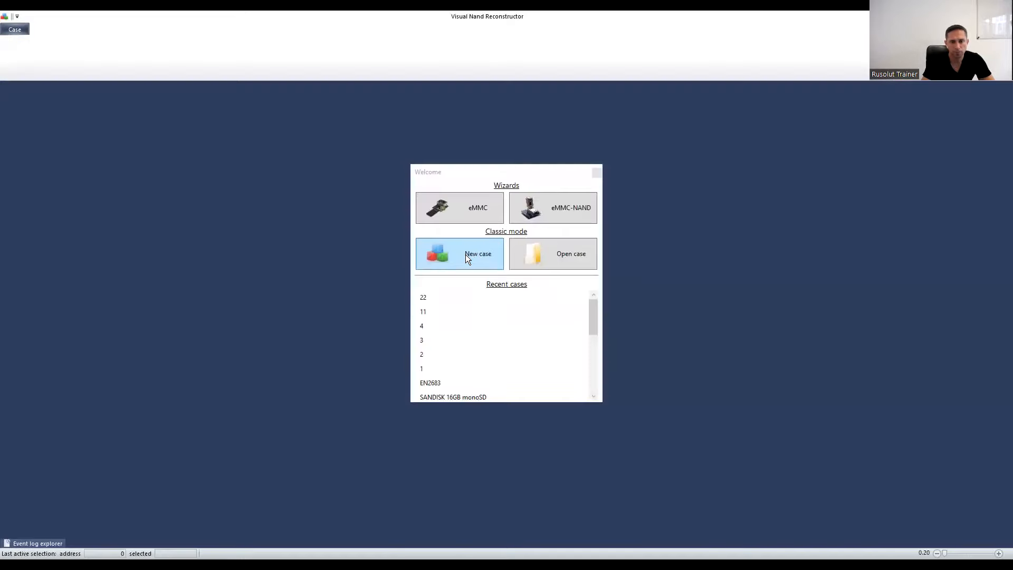
click(466, 255)
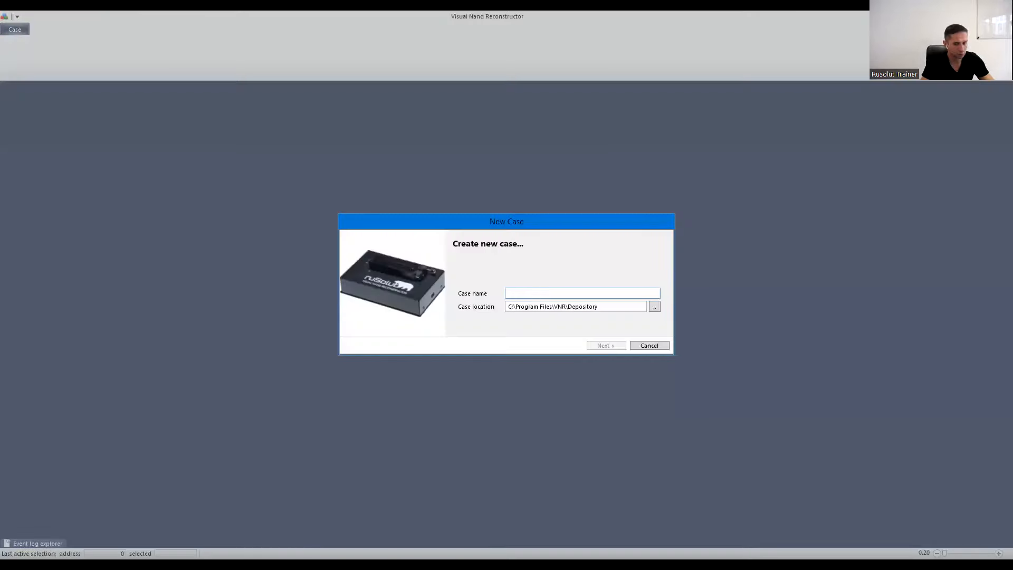
text(33)
click(608, 346)
click(296, 225)
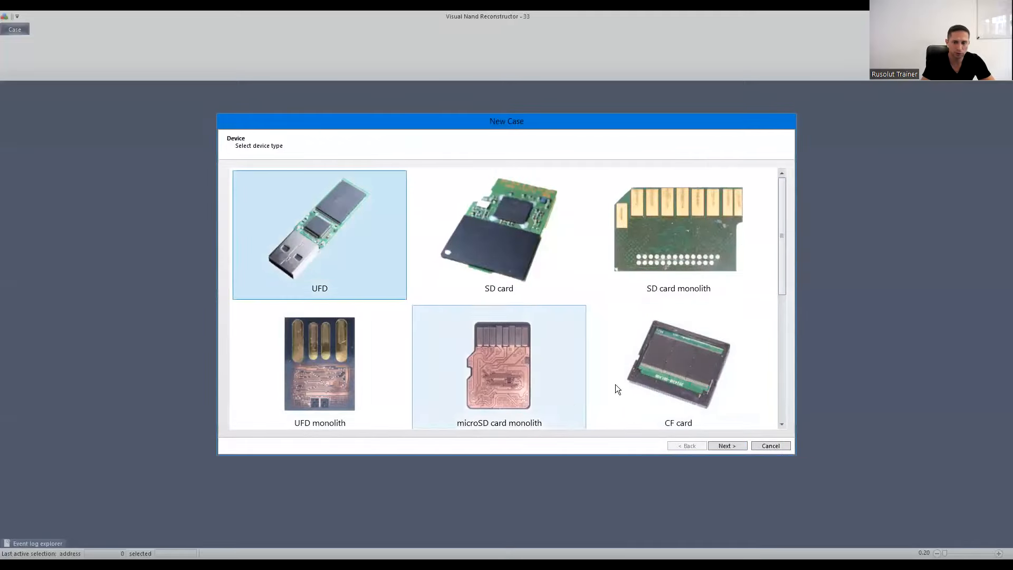
click(731, 446)
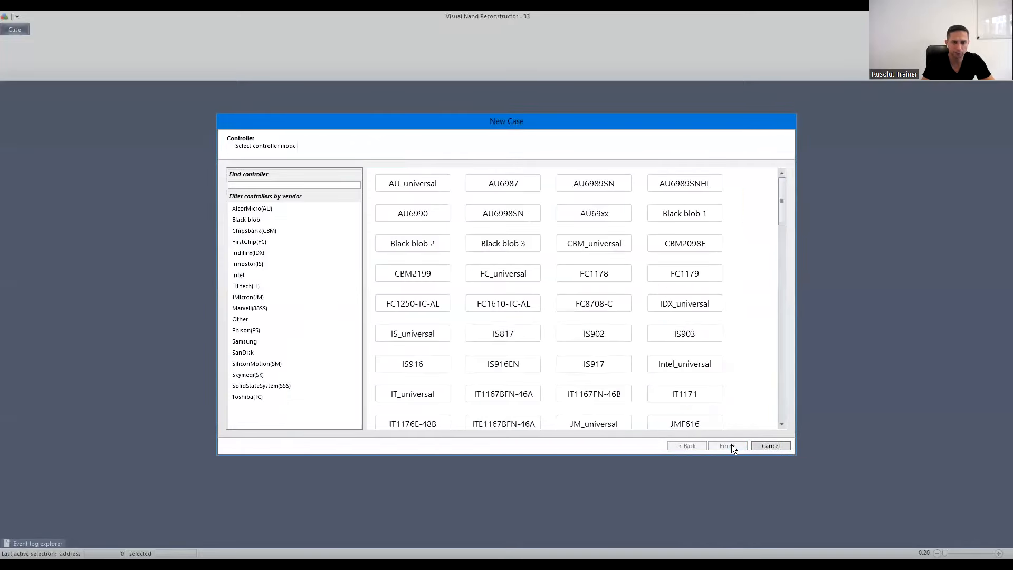
Step: Choose the Phison PS2251-50-F controller for the new case and finish creating it
click(248, 331)
click(696, 275)
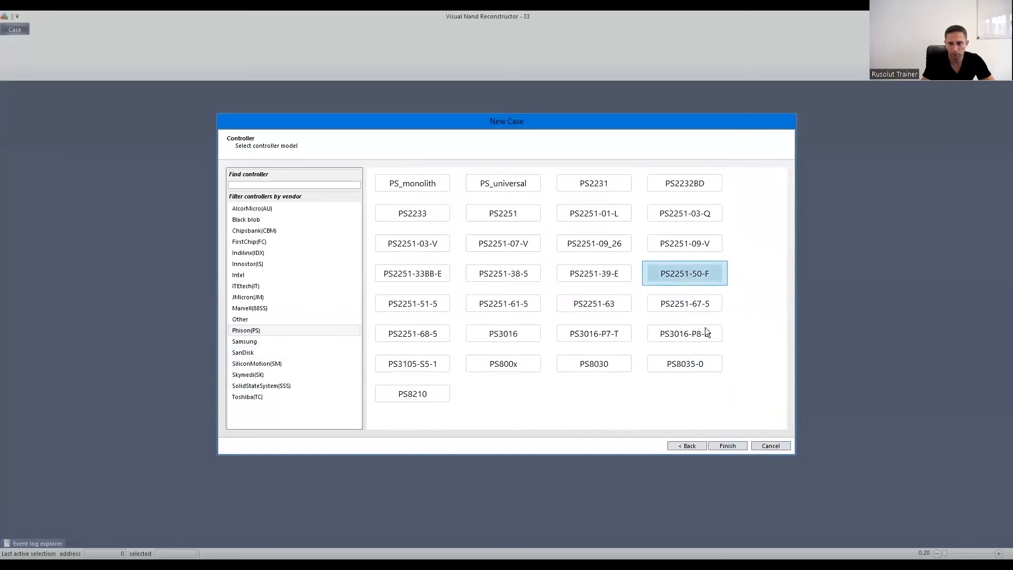
click(728, 445)
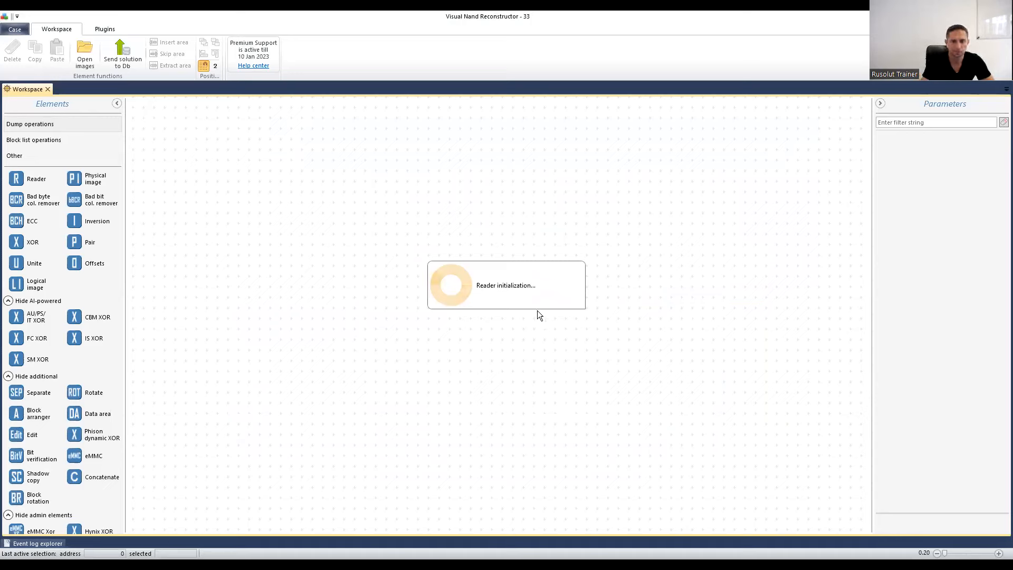
Step: Read the chip ID and apply the TH58TVG6D2FBA49 configuration found by identifier 98D7D43276 to the reader, skipping the reading check
drag(176, 133, 231, 212)
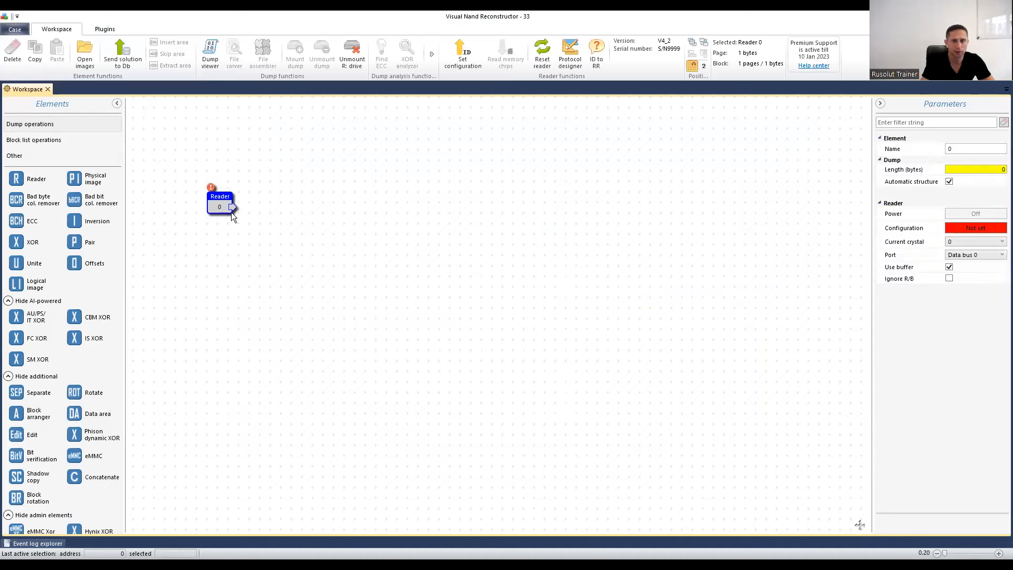
click(463, 58)
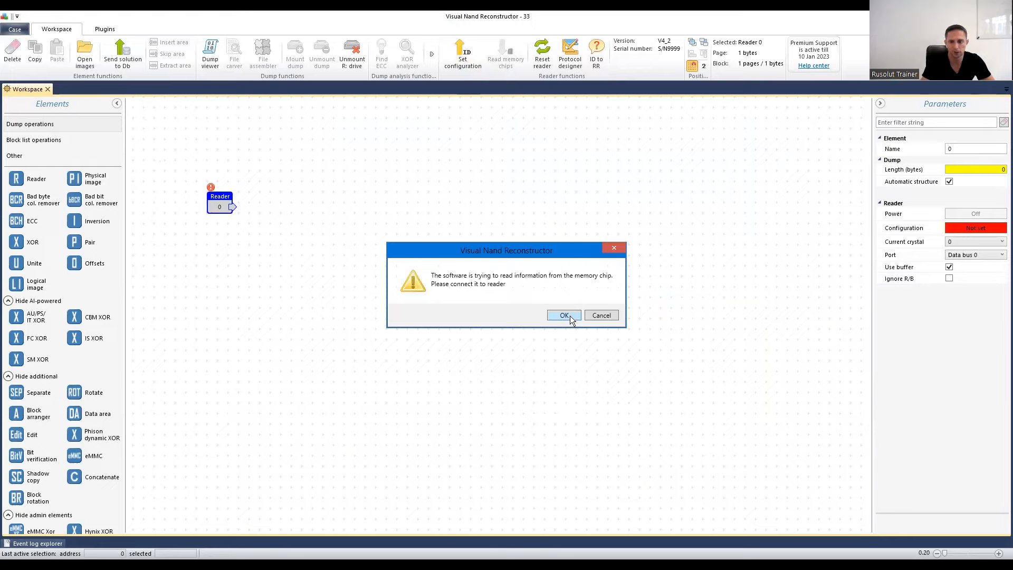
click(570, 316)
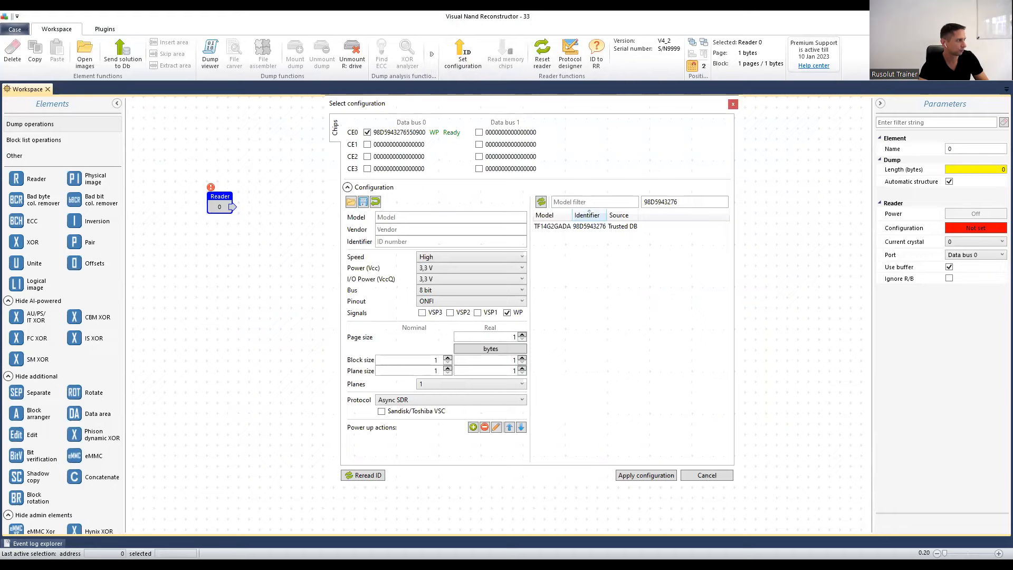
click(718, 202)
text(98D7D43276)
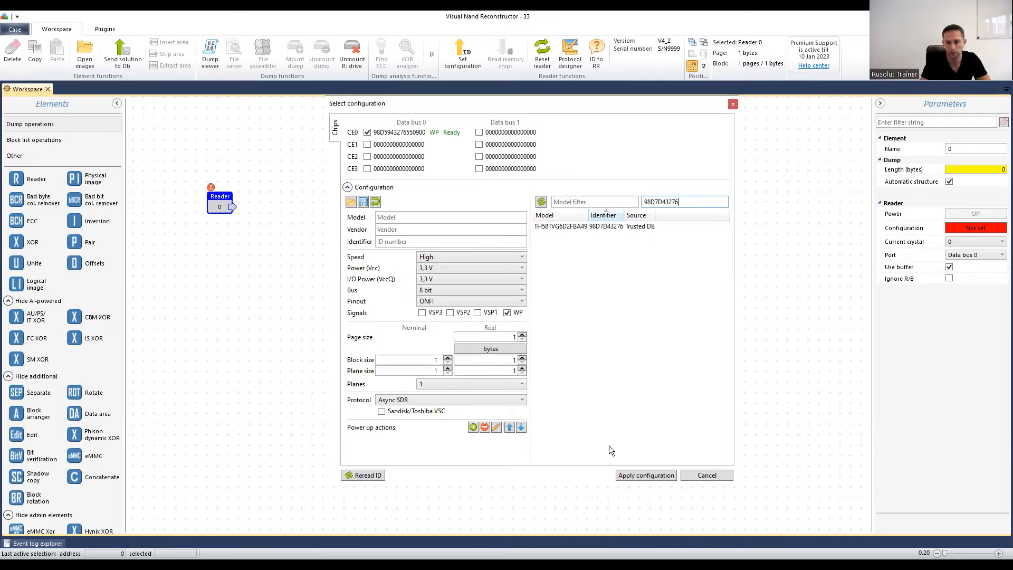
click(613, 226)
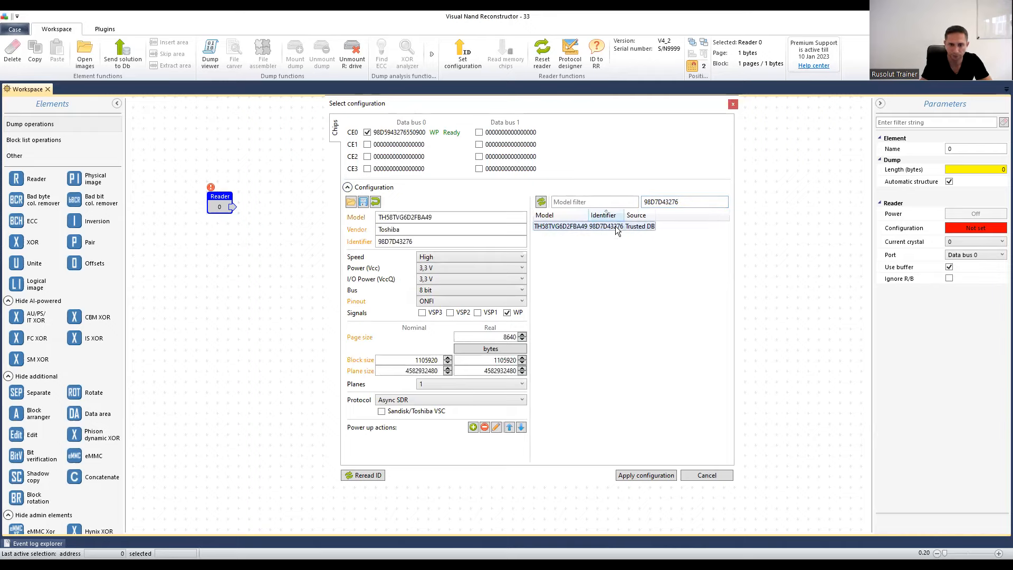
click(646, 476)
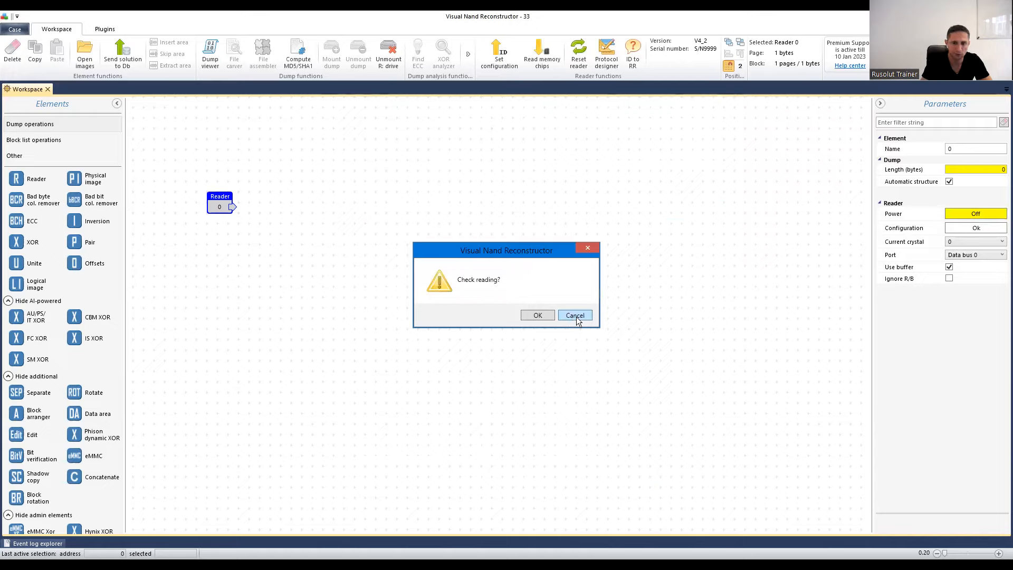
click(576, 316)
Step: Set up reading for one memory chip and apply the controller template, declining to read the physical chip
drag(217, 198, 228, 229)
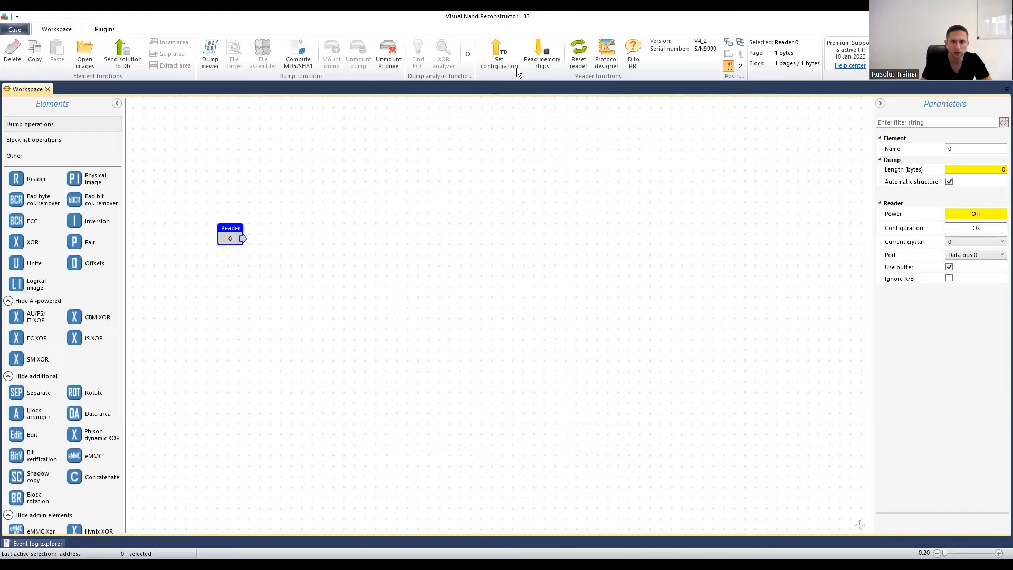
click(539, 53)
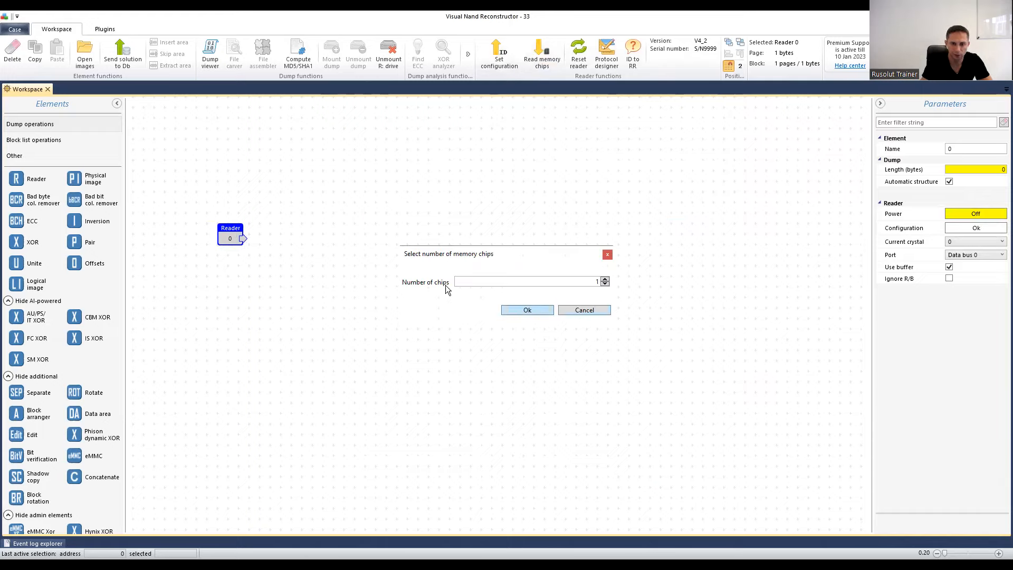
key(Return)
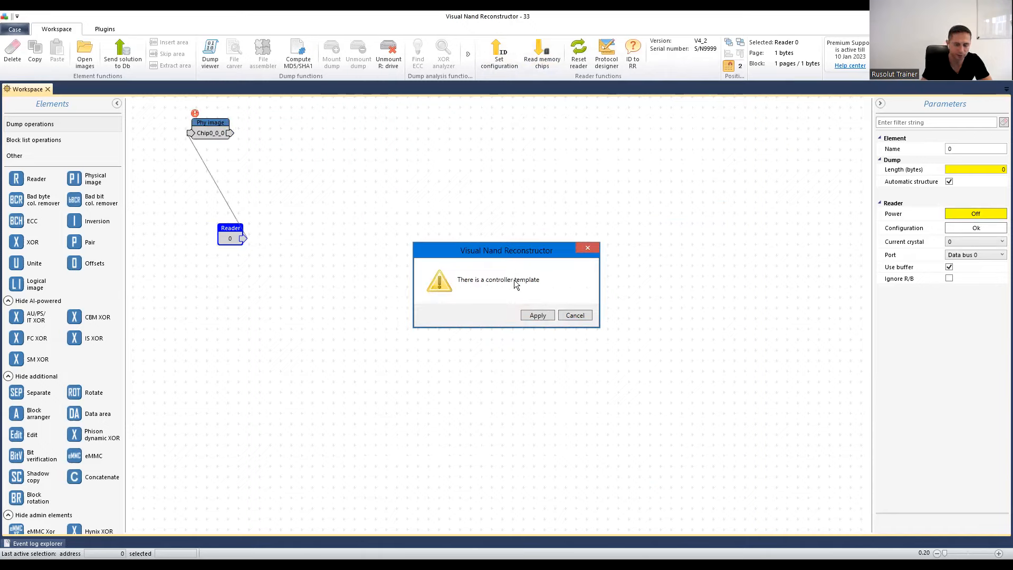
click(536, 316)
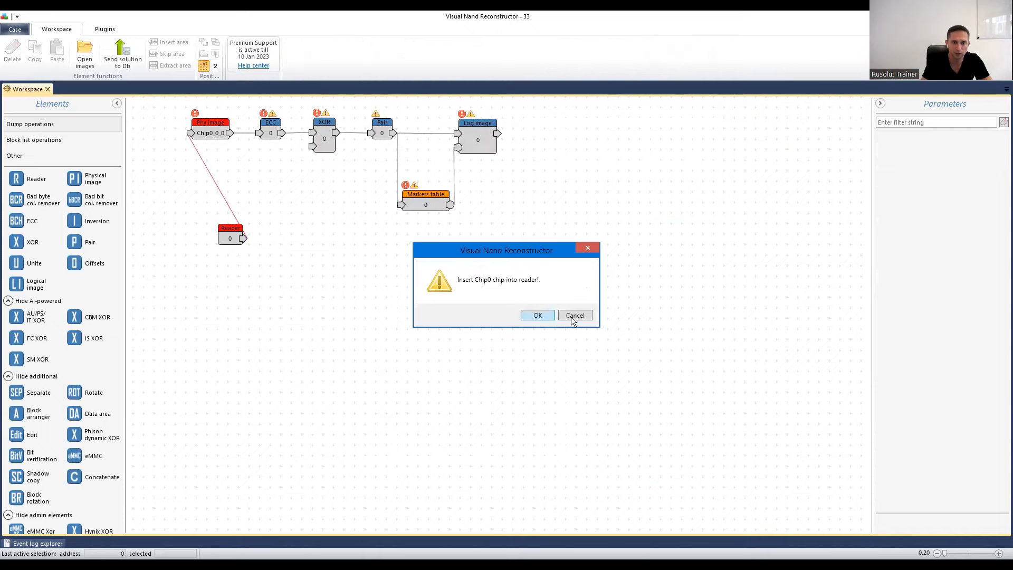
click(574, 316)
Step: Arrange the template elements in a straight row after the Reader, with the Markers table below the row
drag(173, 97, 501, 184)
drag(479, 137, 583, 235)
click(591, 263)
drag(521, 303, 522, 292)
drag(235, 238, 224, 226)
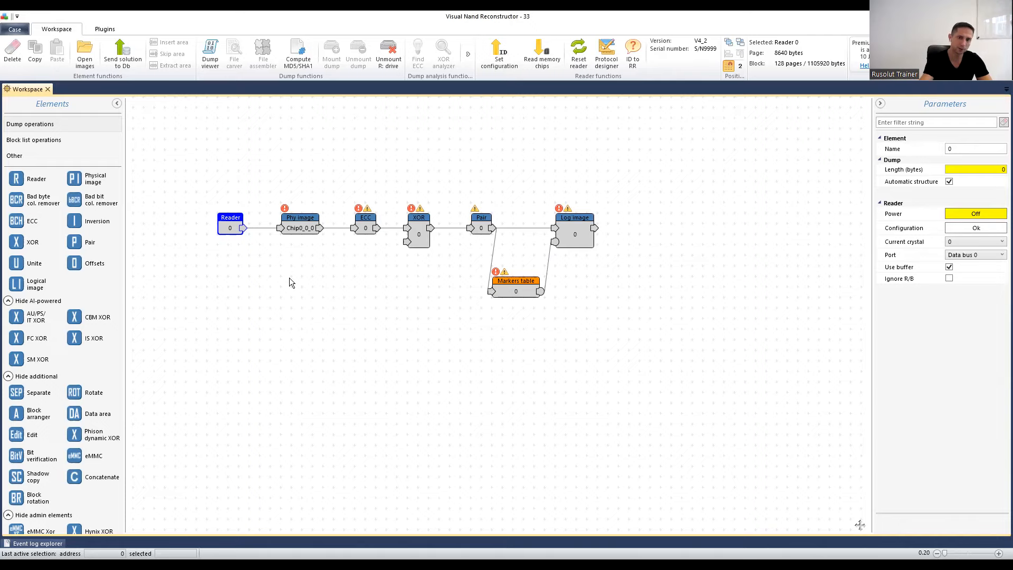
Step: Load 03_98D7D43276_template.dmp from the vnr 7.0 folder on drive D: as the physical image's dump file
click(304, 223)
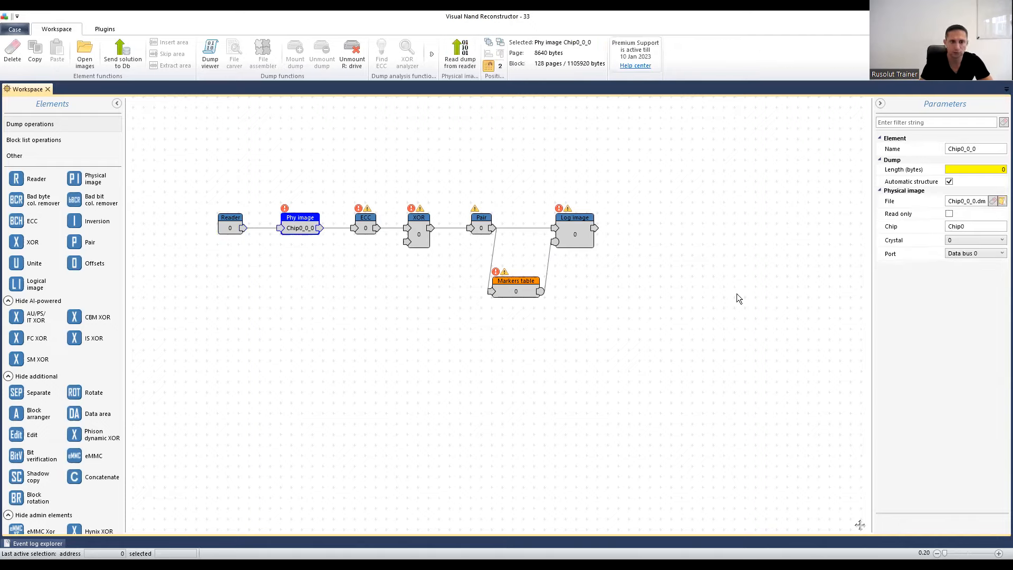
click(1003, 201)
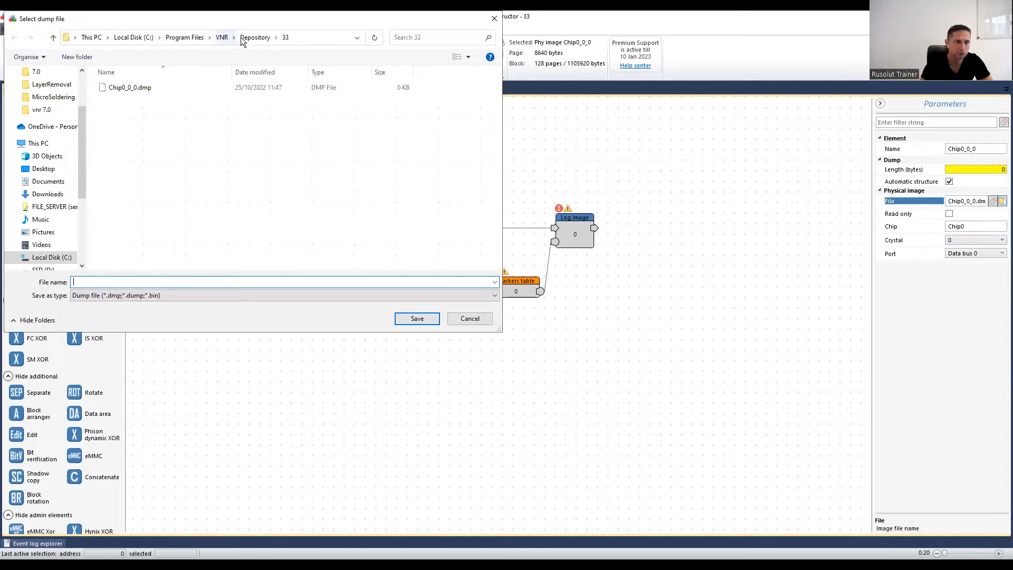
scroll(47, 243, down, 2)
click(43, 244)
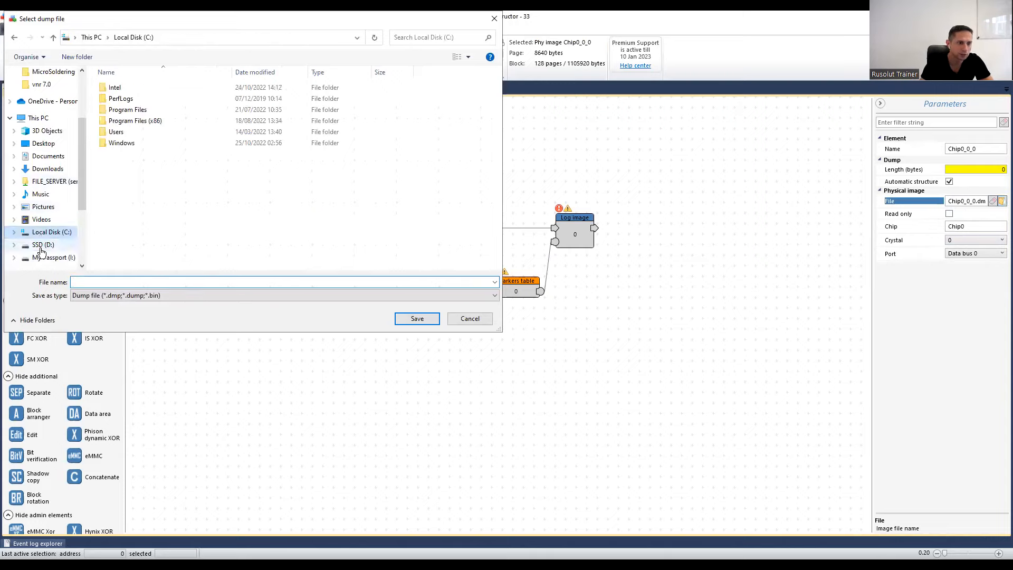
double_click(116, 121)
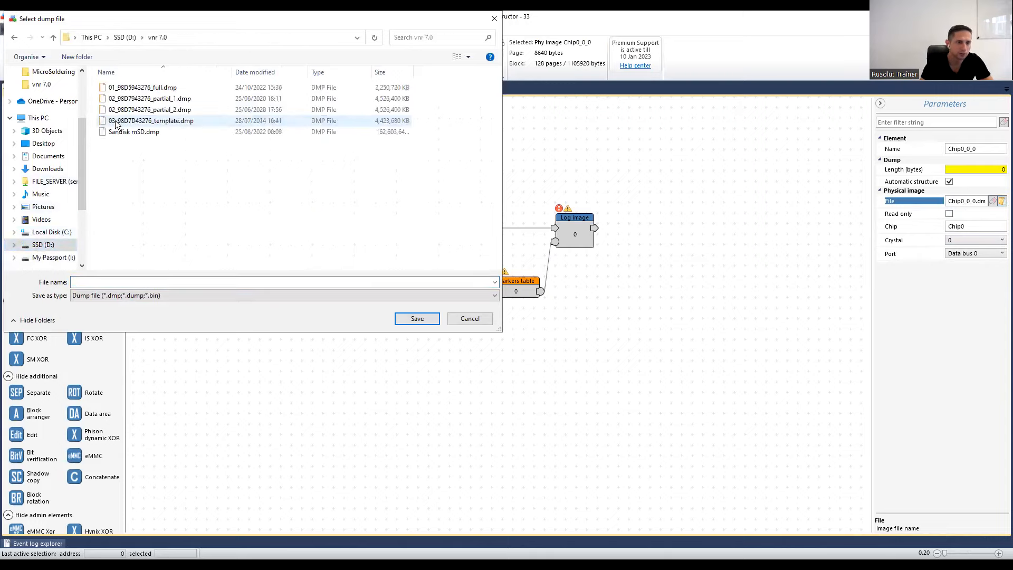
double_click(135, 120)
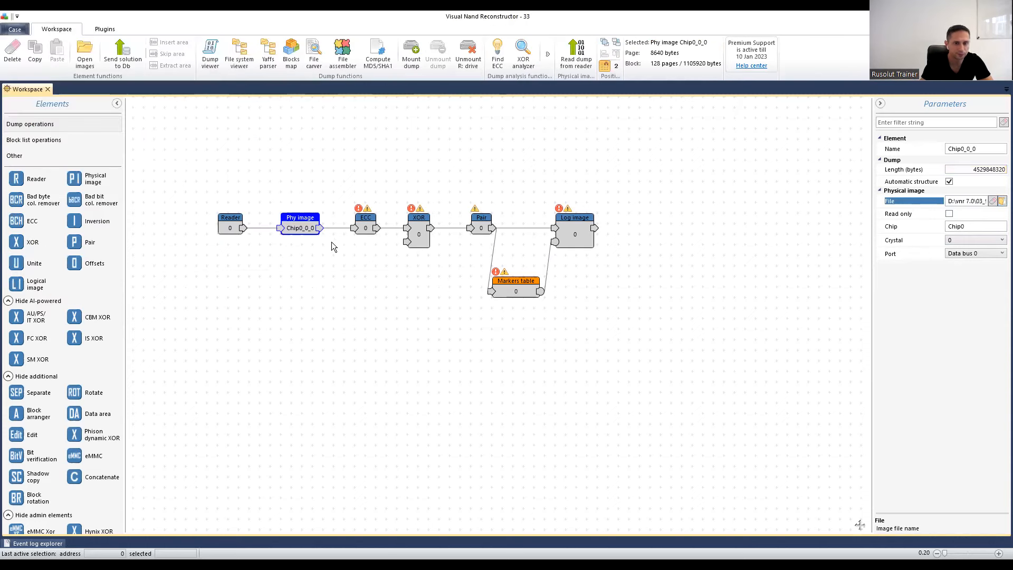
Step: Move the Markers table closer to the logical image, and check the parameters of the logical image and XOR elements
mouse_move(504, 285)
mouse_down()
mouse_move(505, 275)
mouse_move(524, 285)
mouse_up()
click(580, 235)
click(574, 237)
drag(571, 236, 571, 236)
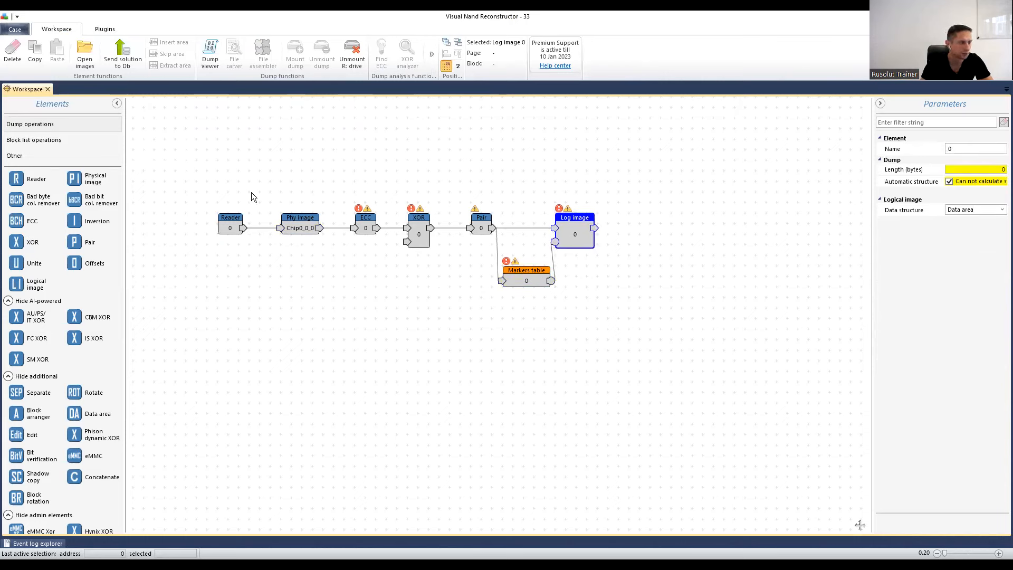
click(366, 223)
click(418, 232)
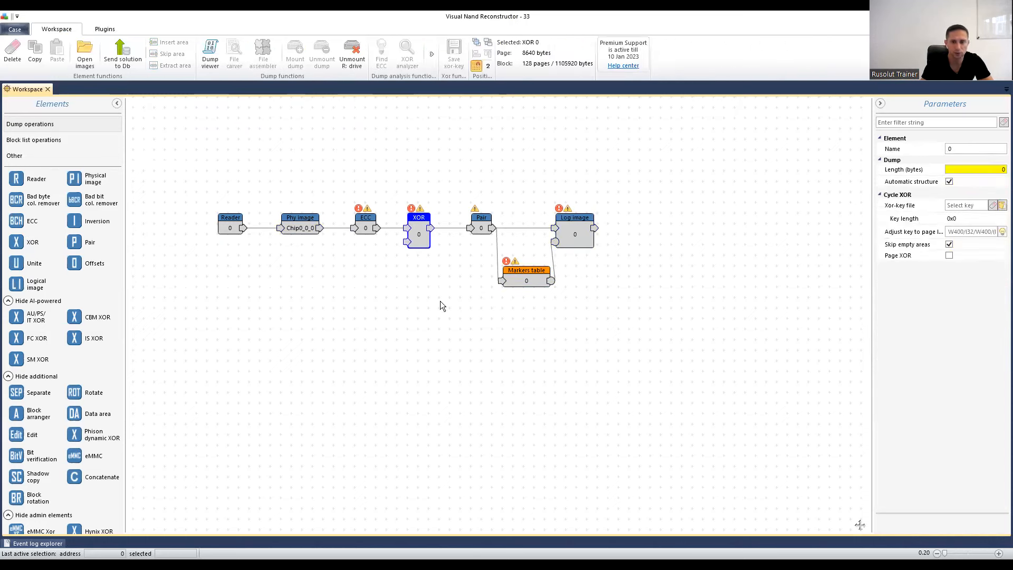
Step: Search for matching ECC codewords for the ECC element among the Phison(PS) vendor only
click(364, 222)
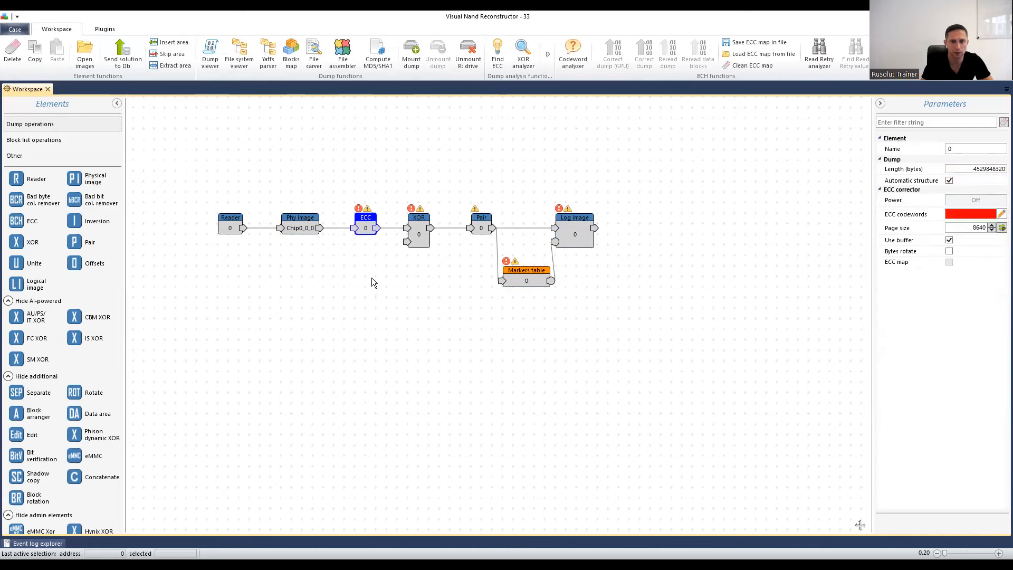
click(498, 53)
click(334, 213)
click(410, 212)
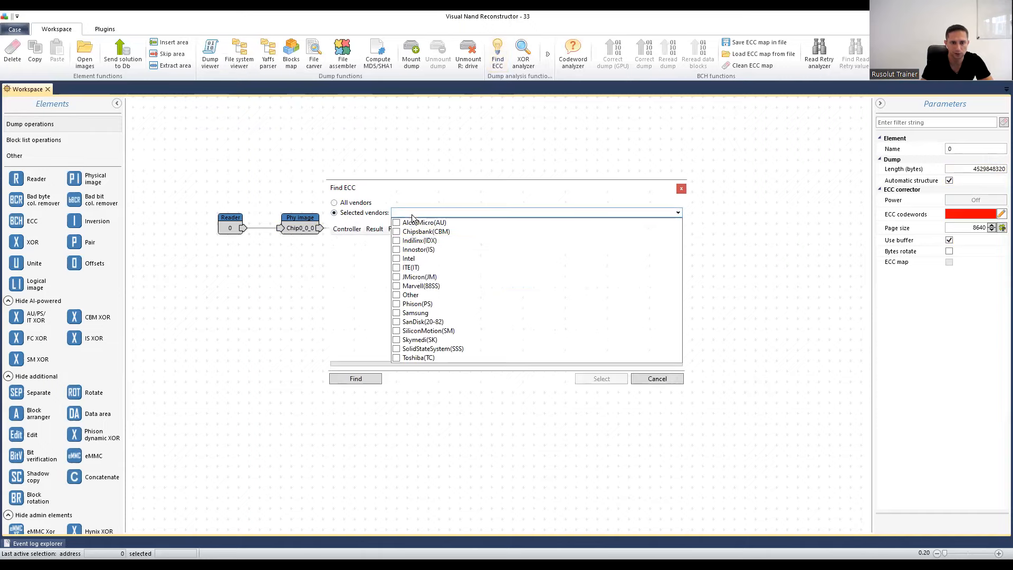
click(417, 304)
click(356, 379)
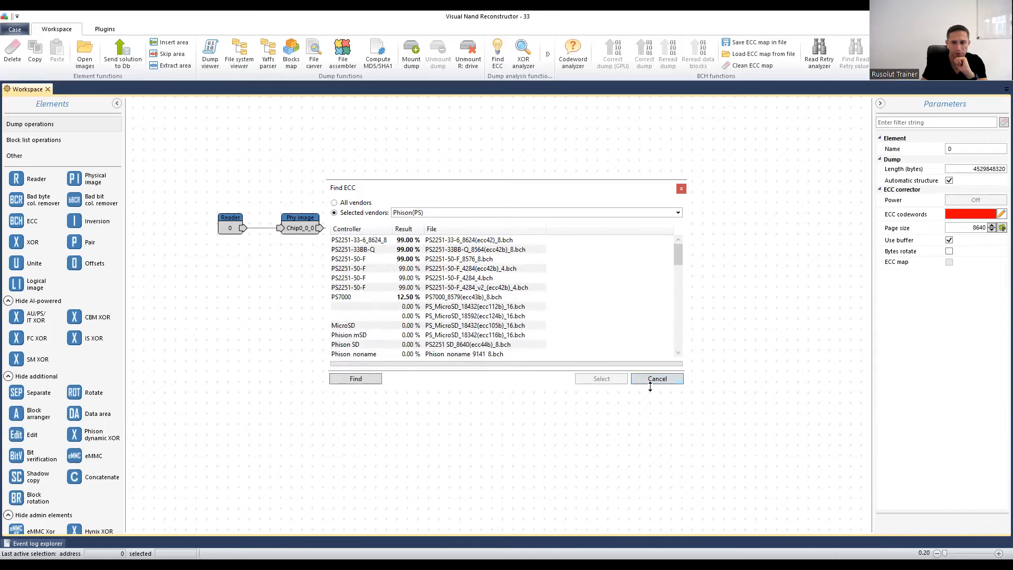
Step: Apply the PS2251-50-F_8576_8.bch codewords, adding Data area and ECC to the page structure, and check the ECC map
click(359, 259)
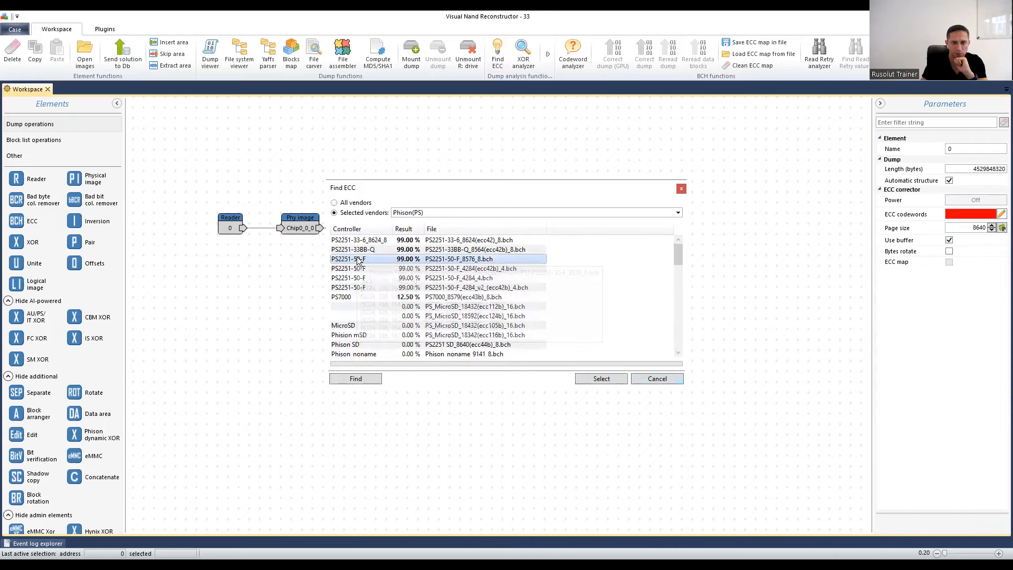
click(604, 379)
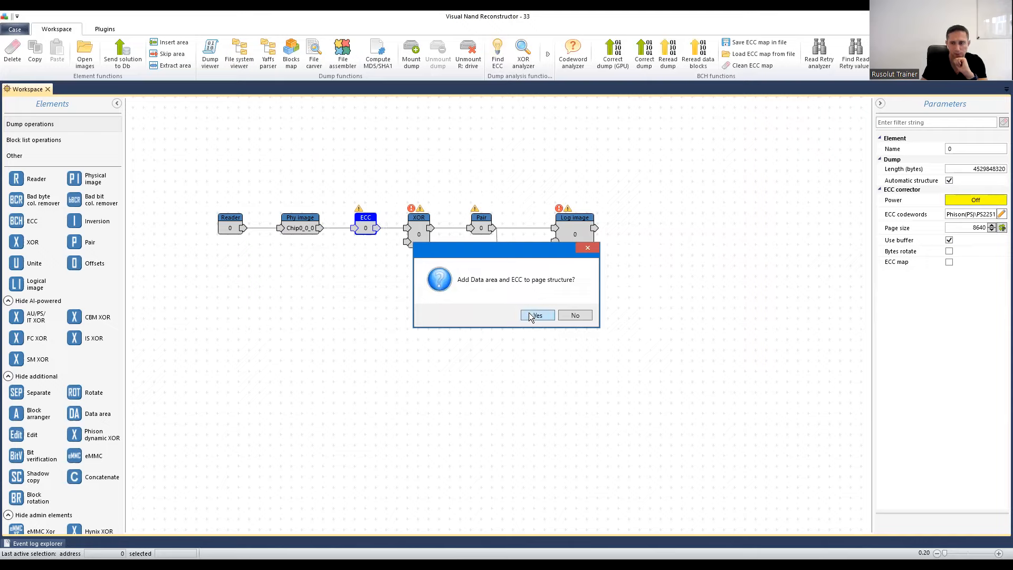
click(536, 316)
click(950, 262)
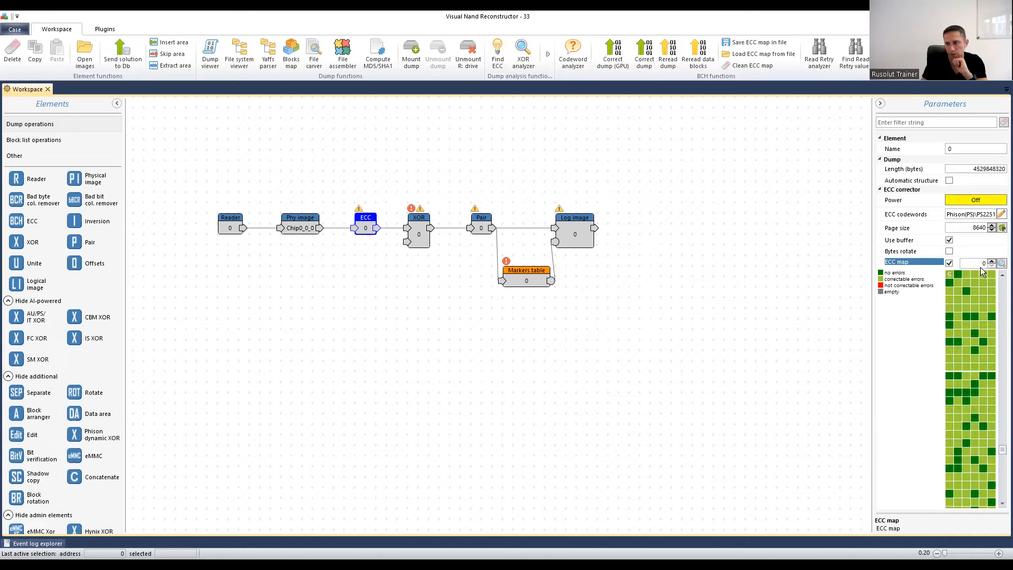
click(950, 262)
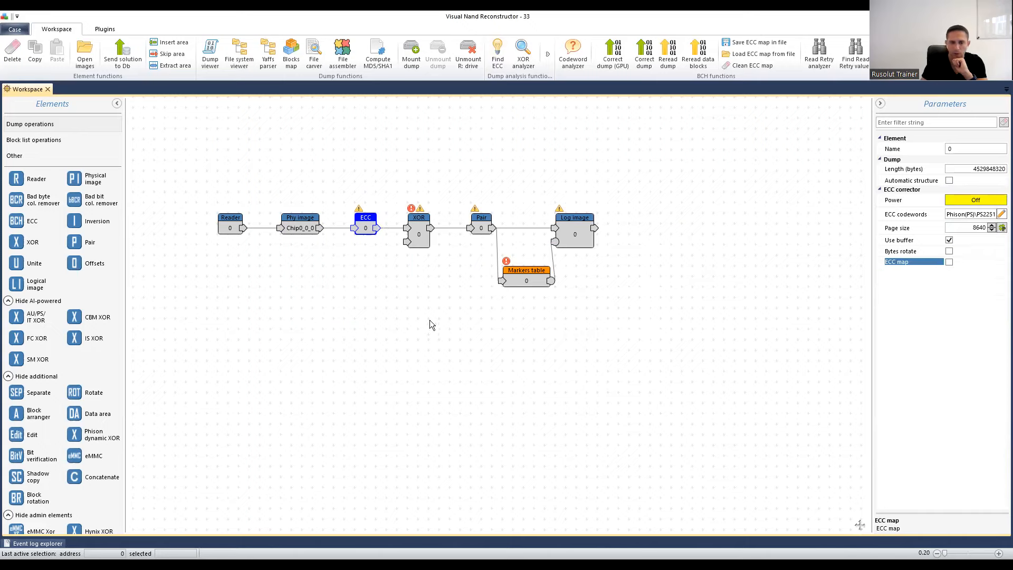
Step: Move the XOR element above the row of elements and select the ECC element
click(417, 233)
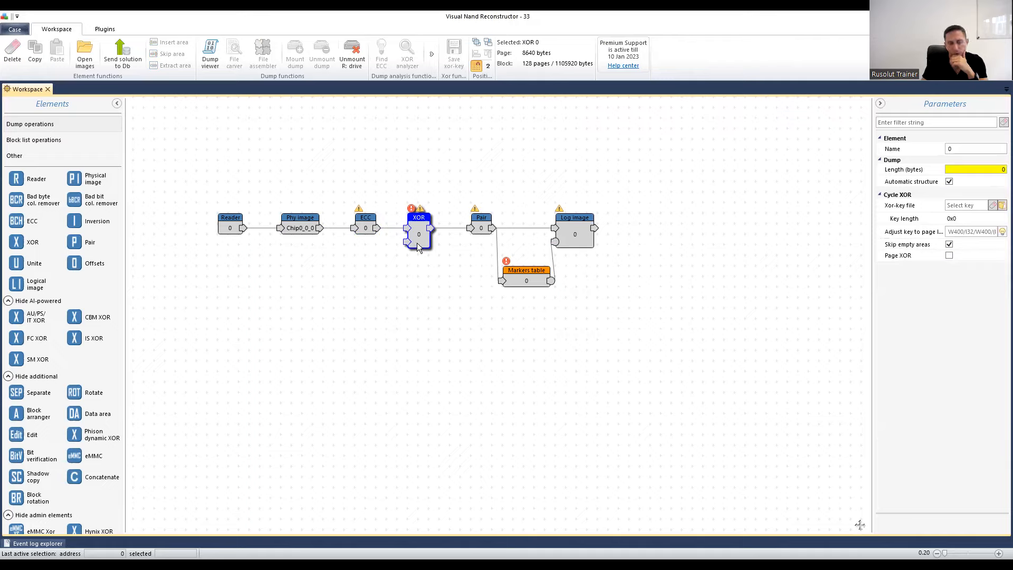
drag(417, 237, 406, 145)
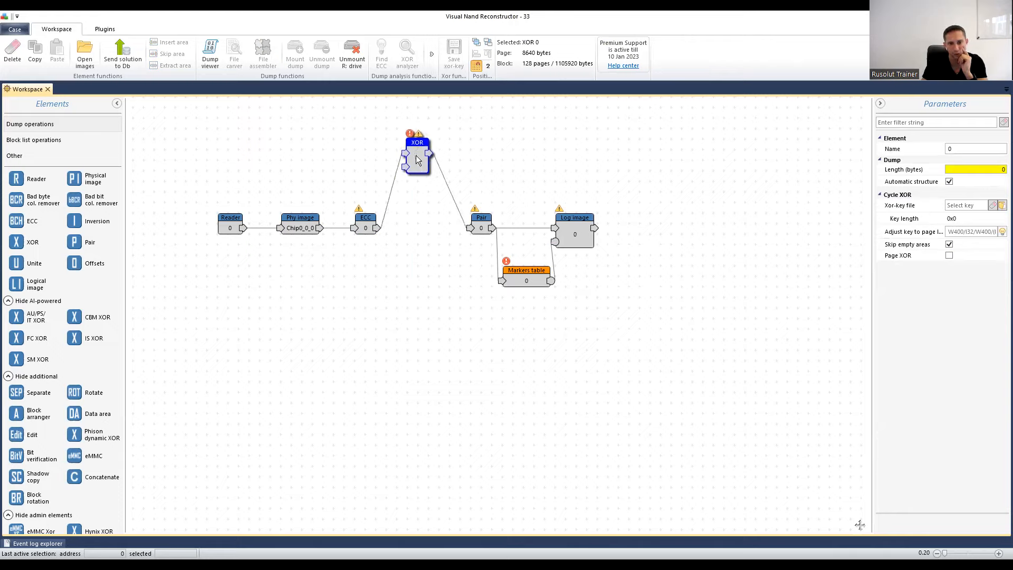
click(367, 228)
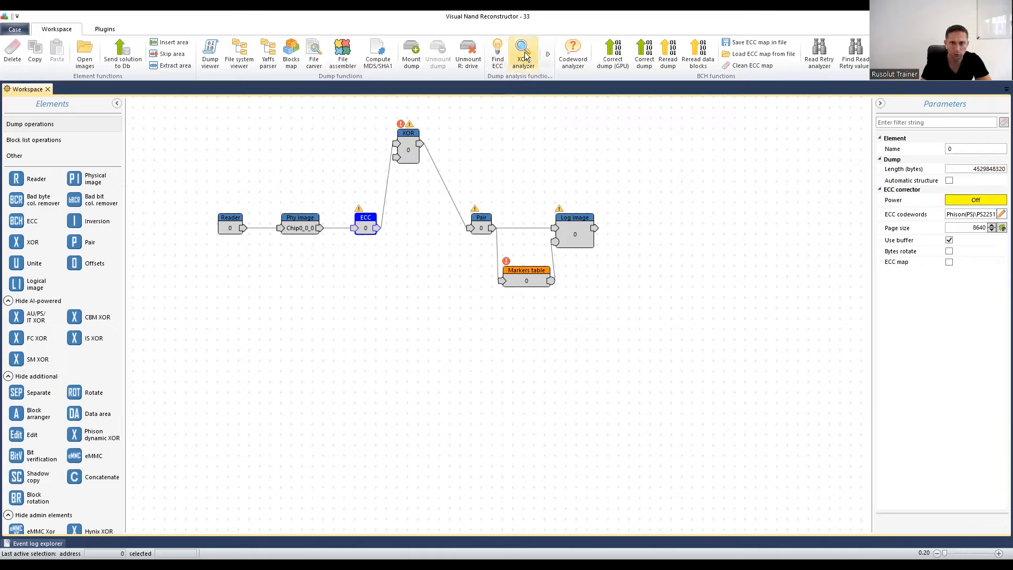
Step: Look at the vendor folders available for the XOR element's key file, and leave without choosing a key
click(409, 147)
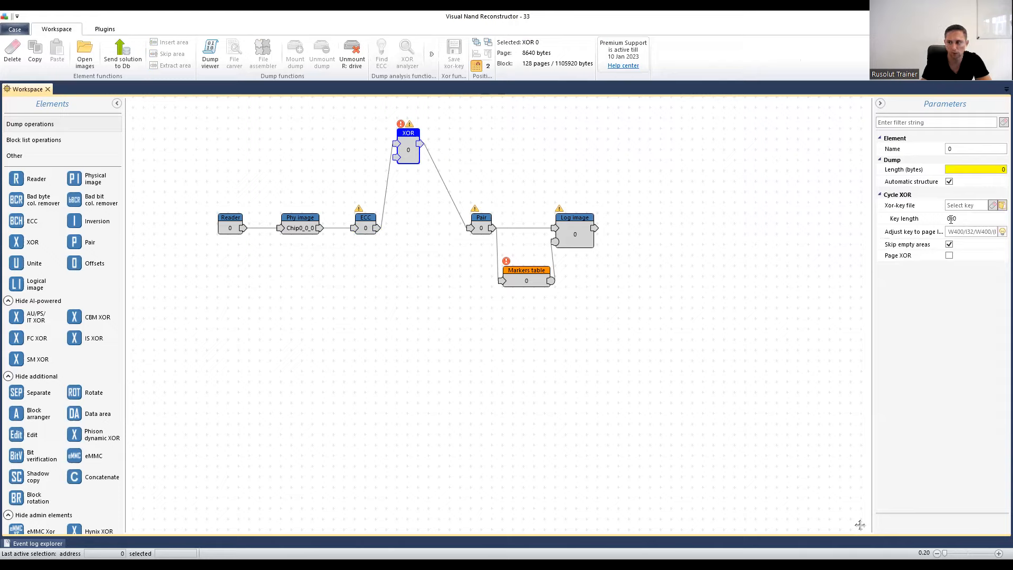
click(1002, 206)
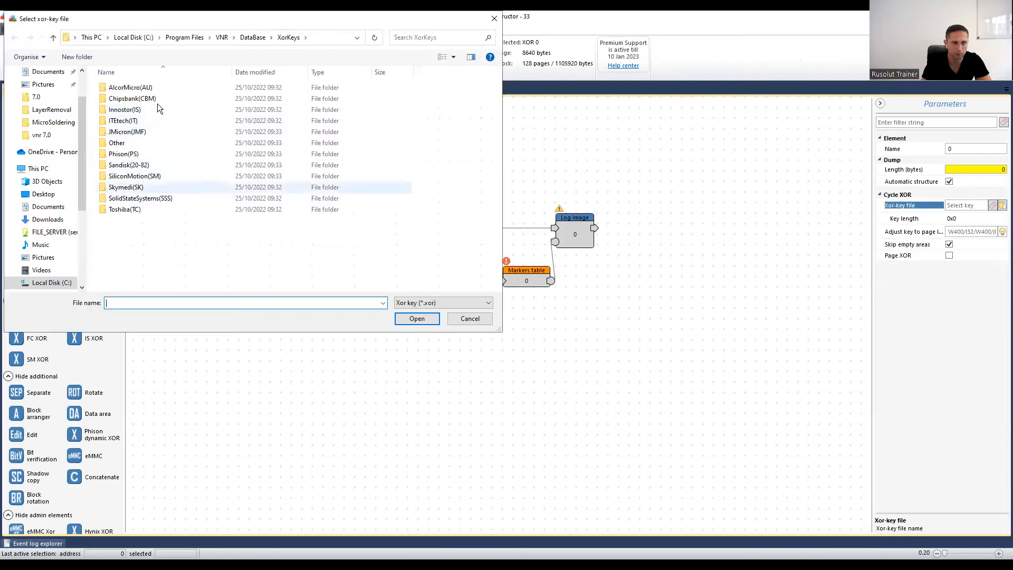
click(475, 319)
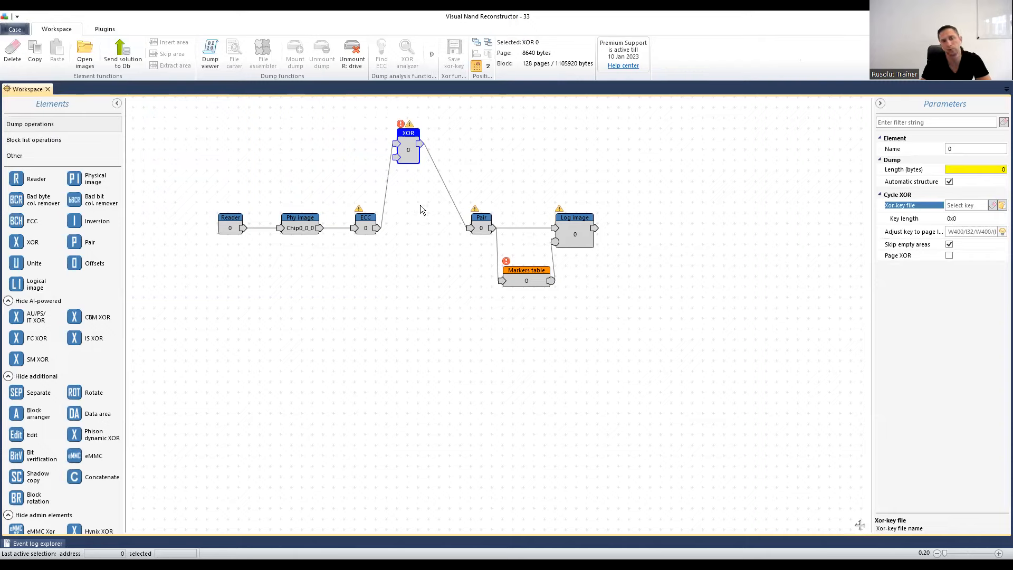
Step: Reposition the XOR element above the row of elements and open the XOR analyzer for the ECC element
drag(405, 150, 418, 161)
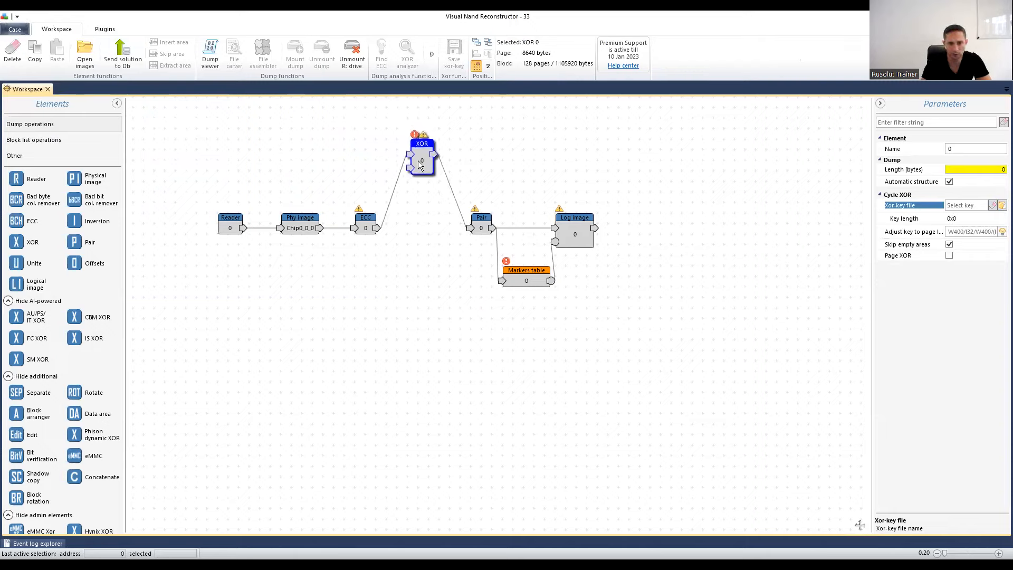
click(368, 228)
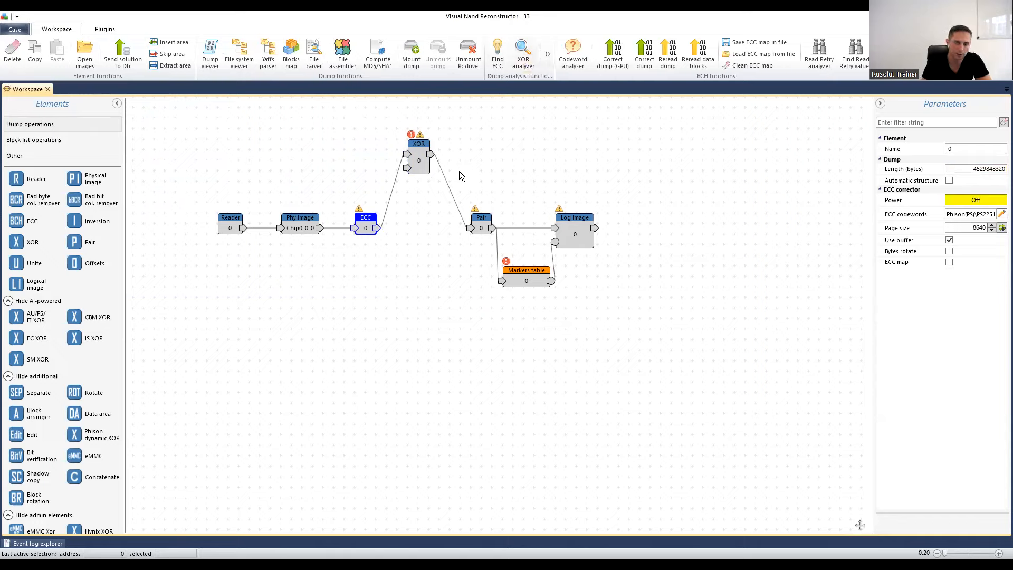
click(415, 169)
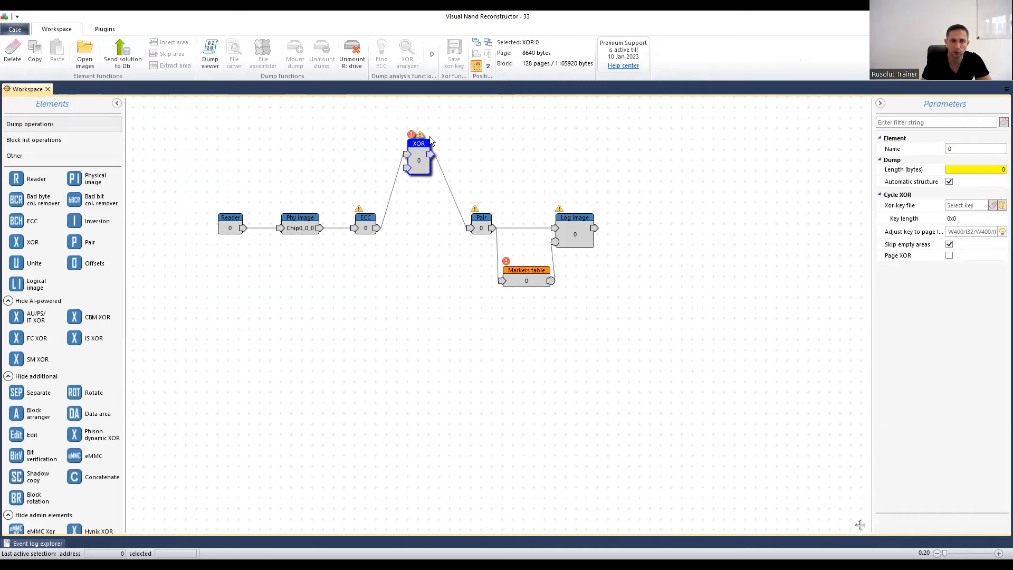
click(367, 221)
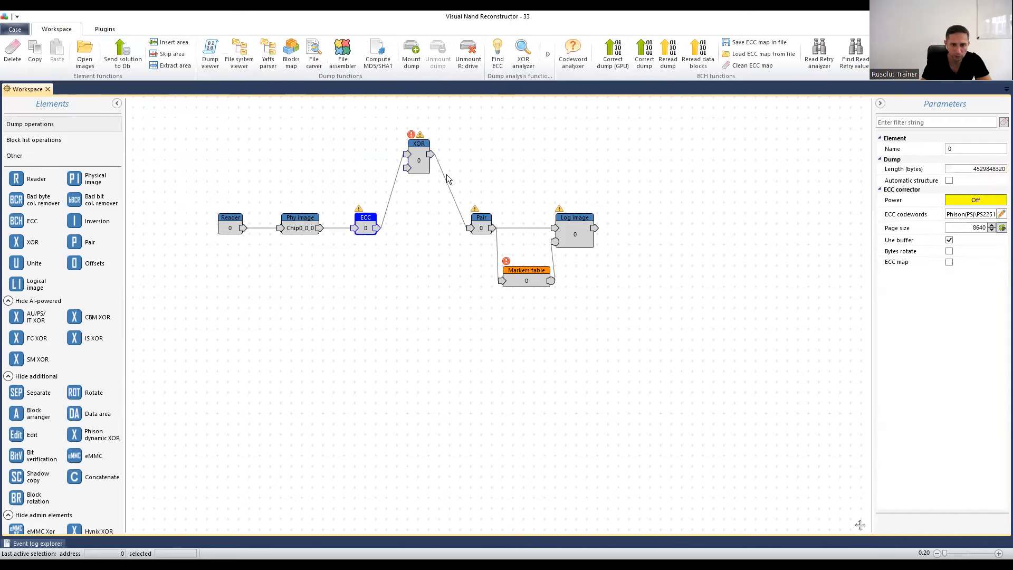
click(523, 62)
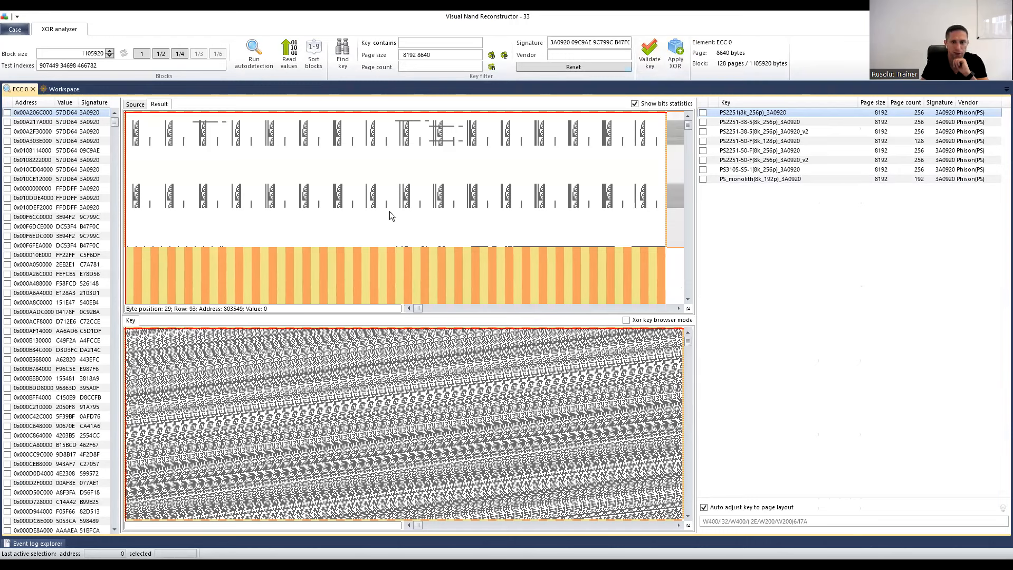
Step: Validate the listed XOR keys with an automatic threshold and mark the PS2251-50-F(8k_128p)_3A0920 key
click(650, 56)
click(656, 94)
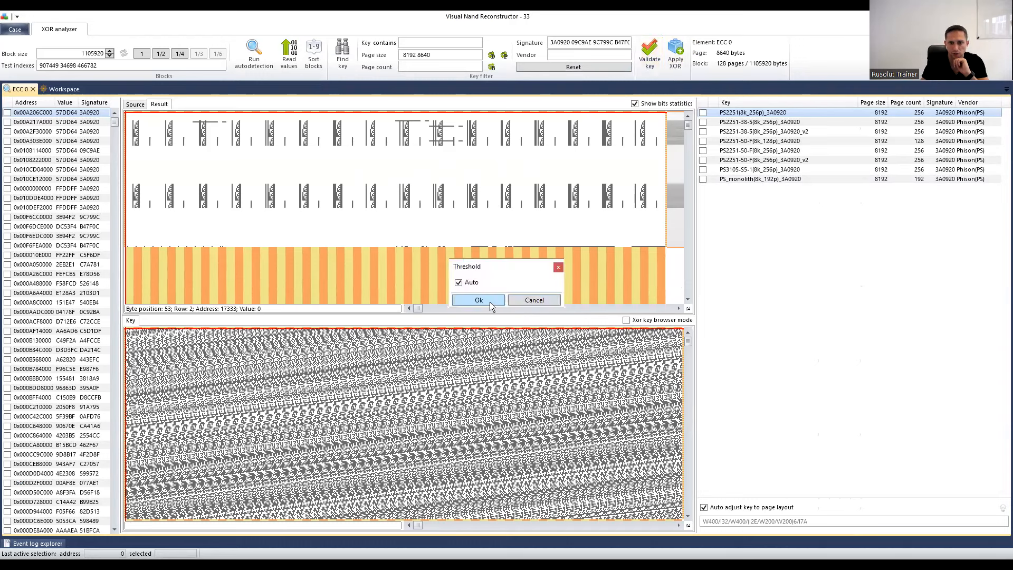
click(479, 300)
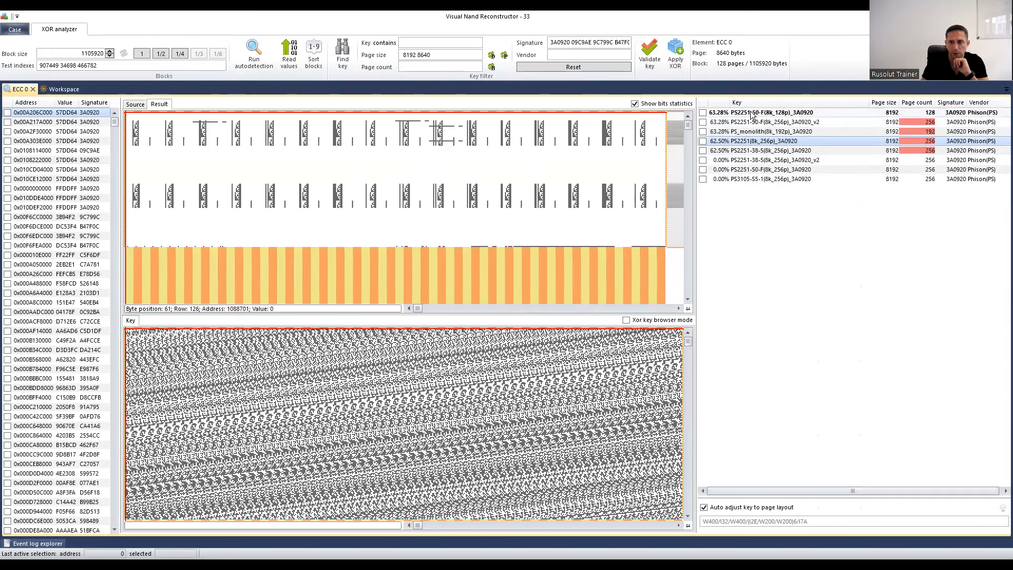
click(703, 113)
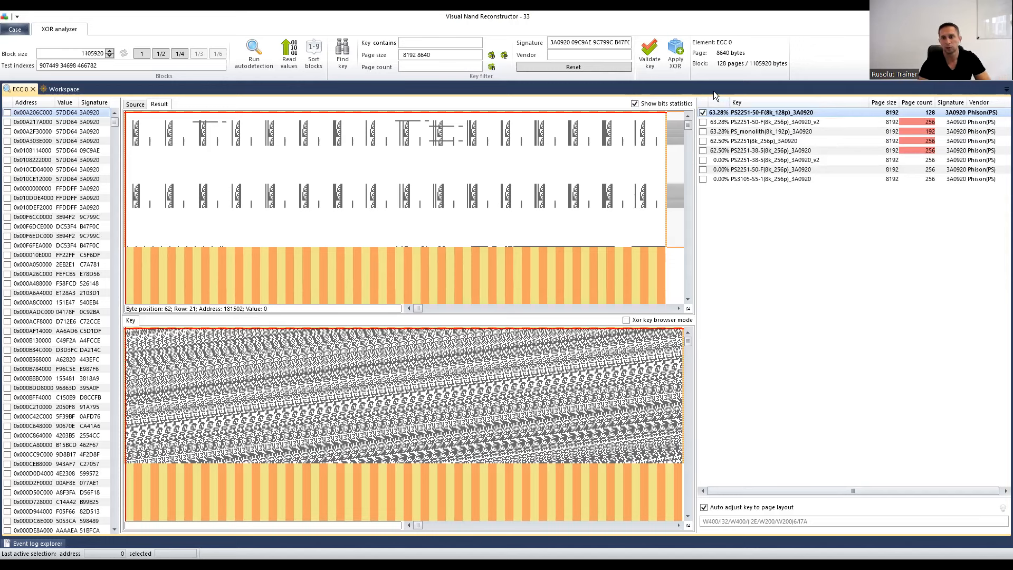
Step: Revalidate the keys on the block at 0x00A2F30000 with an automatic threshold, and apply the PS2251-50-F(8k_128p)_3A0920 key as XOR
click(74, 132)
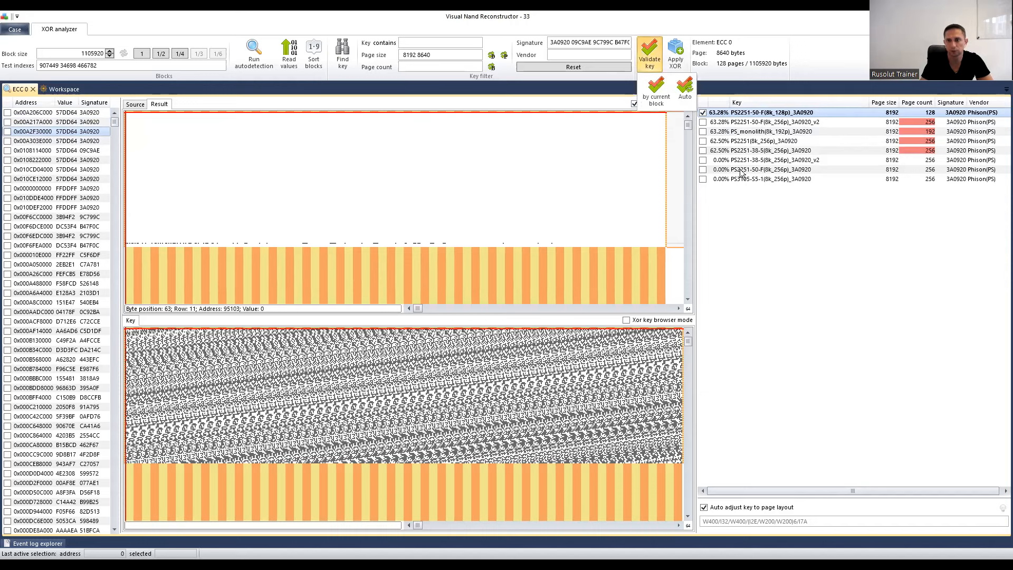
click(655, 62)
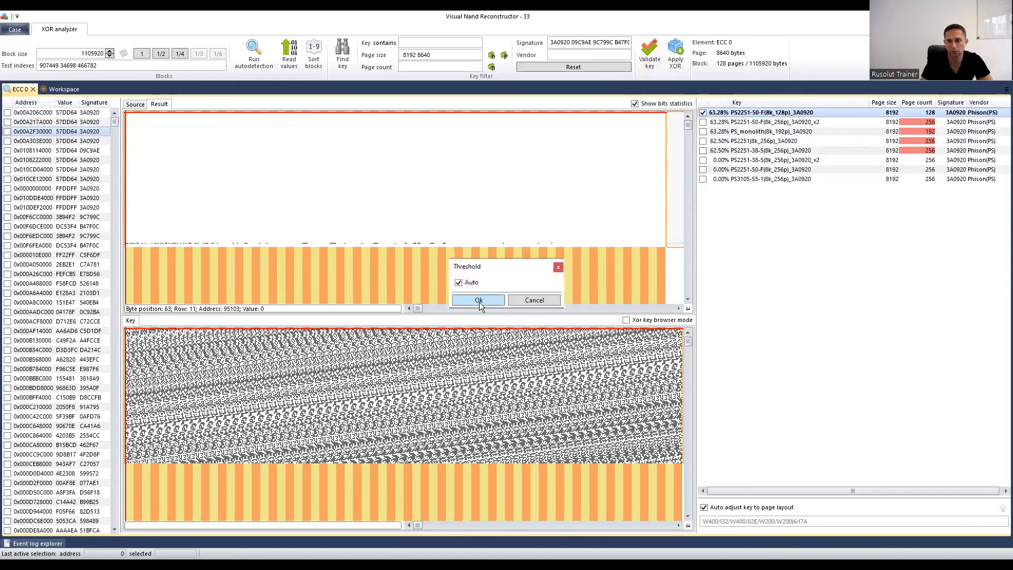
click(479, 300)
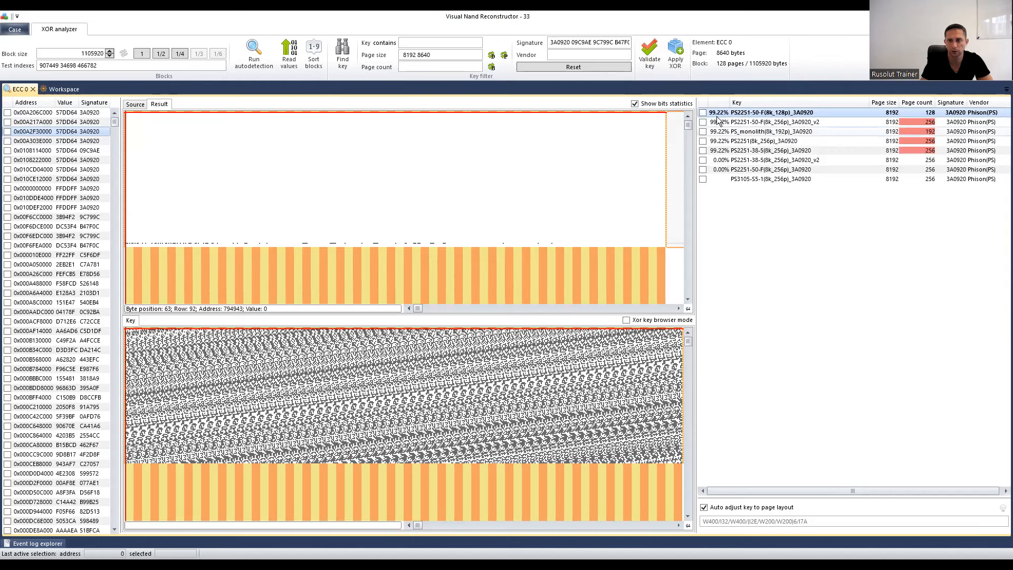
click(703, 113)
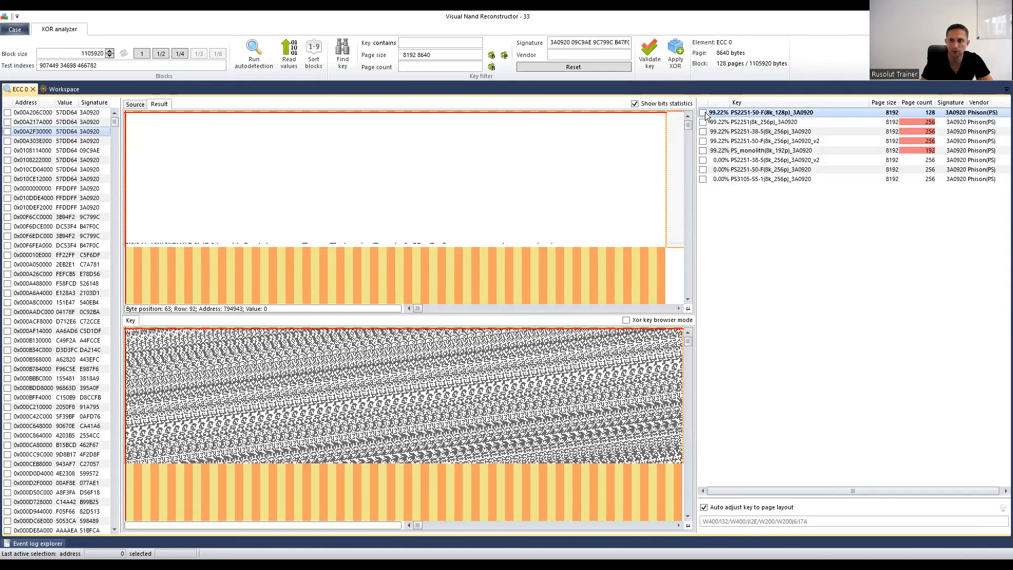
click(675, 52)
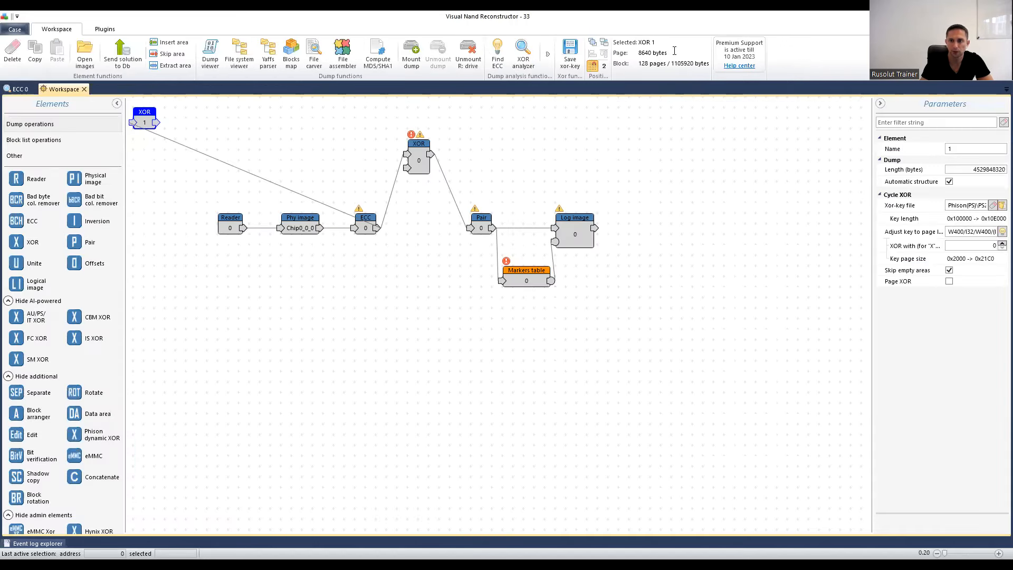
Step: Replace the unconfigured XOR element with the new XOR element, placing it after ECC and connecting it to Pair
drag(449, 243, 423, 229)
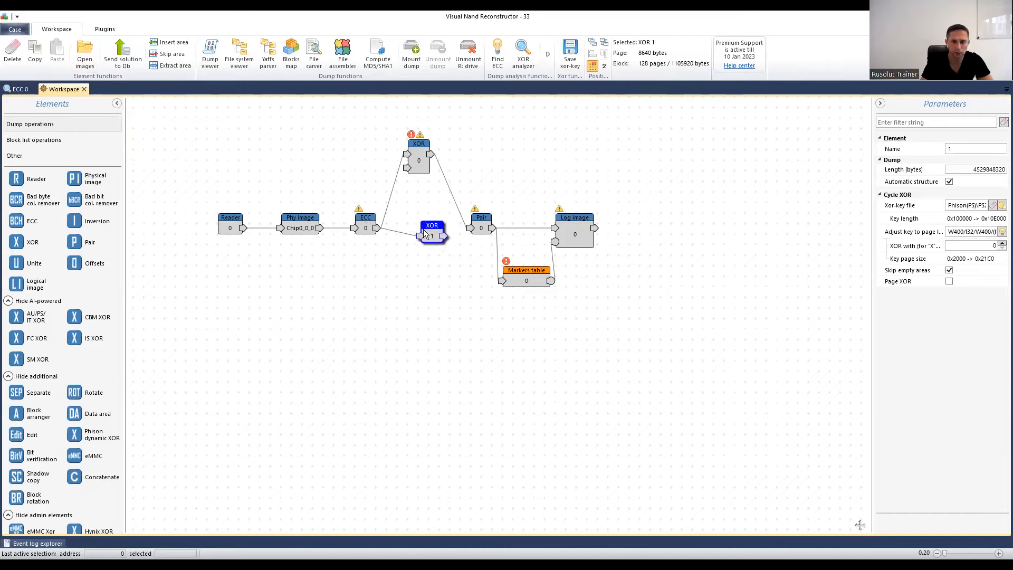
click(418, 162)
click(12, 54)
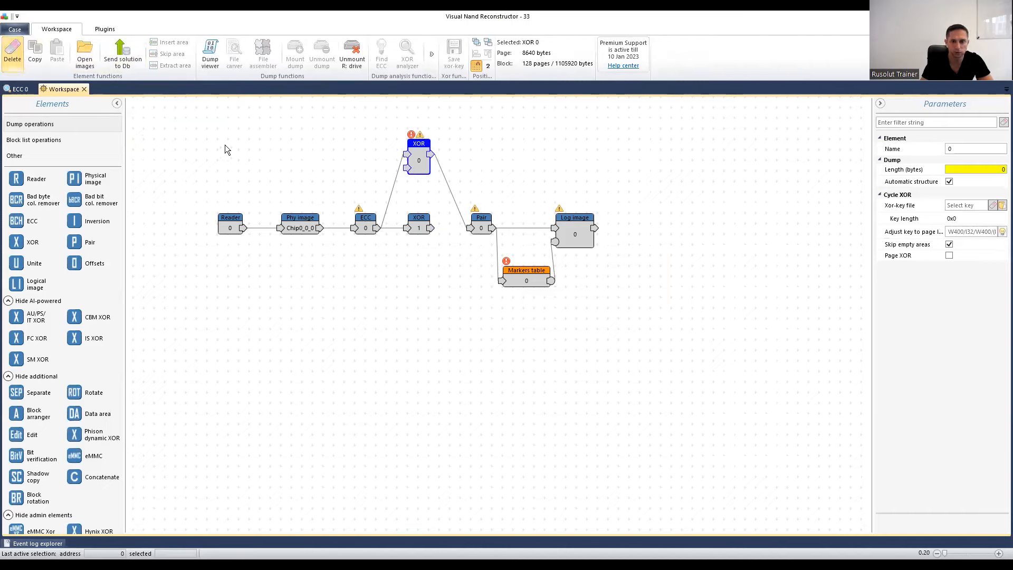
click(537, 316)
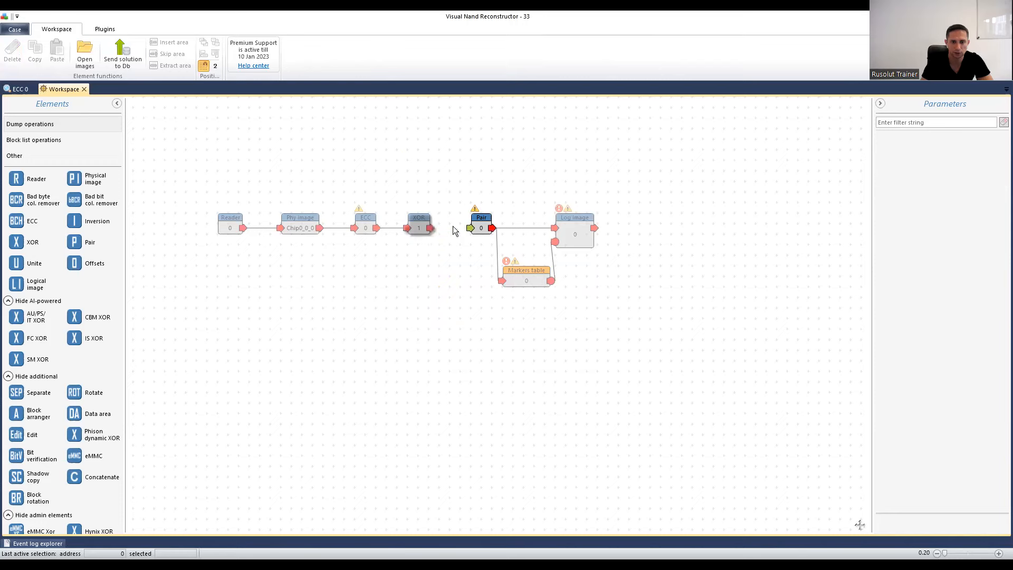
click(469, 230)
drag(480, 227, 470, 227)
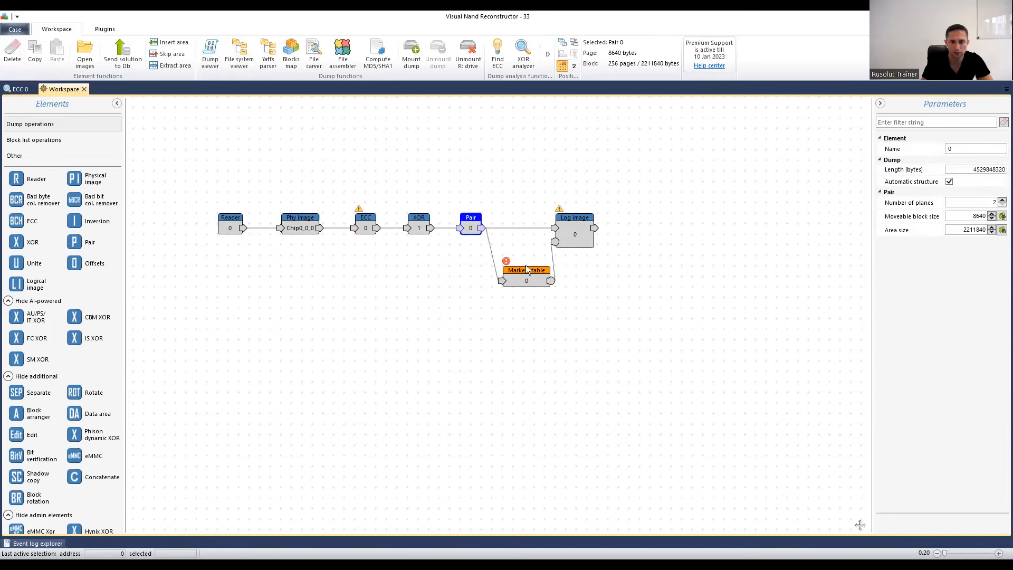
Step: Create the Markers table's translation table and open it at its first block
click(536, 286)
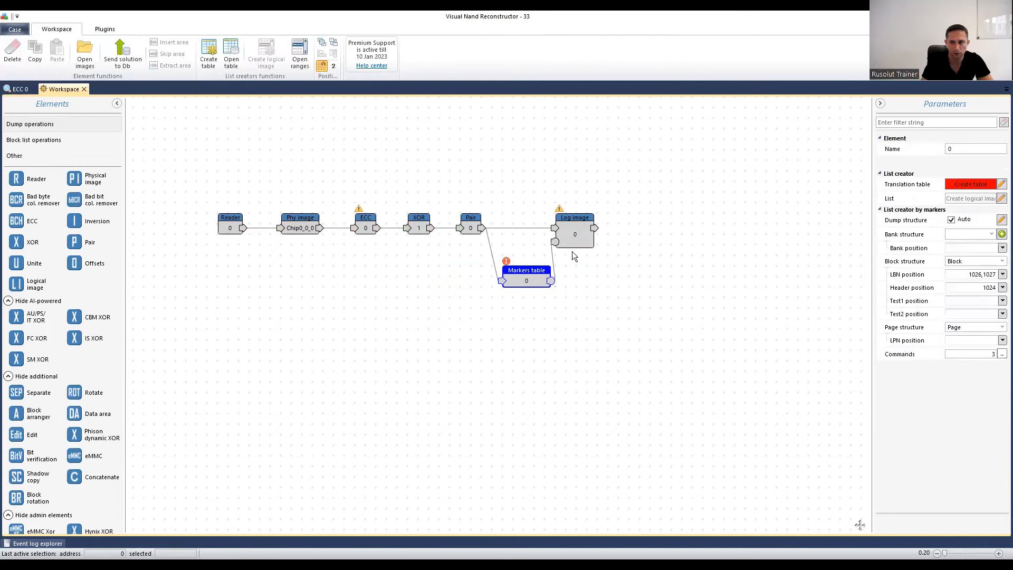
click(967, 182)
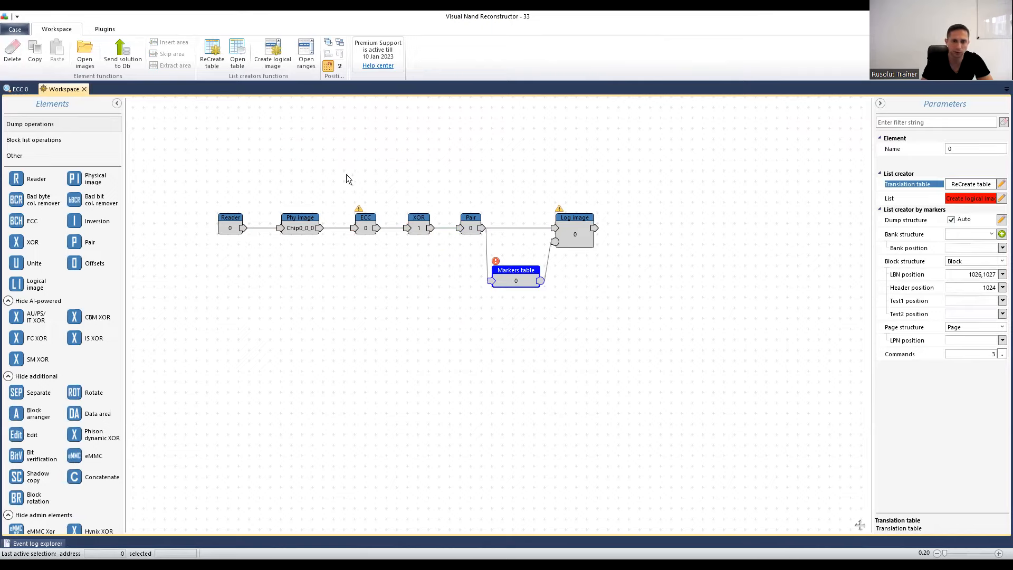
double_click(517, 281)
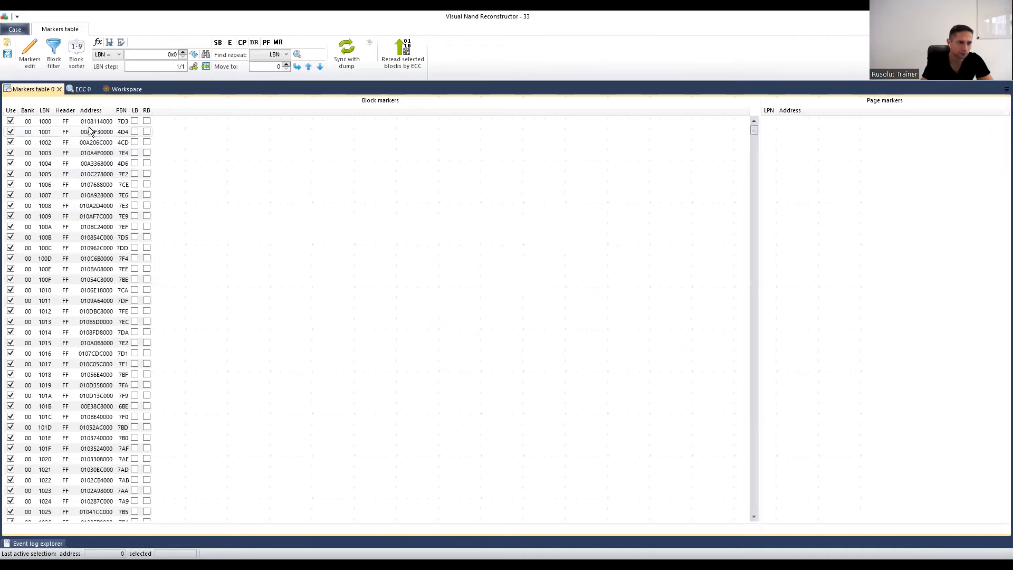
click(49, 122)
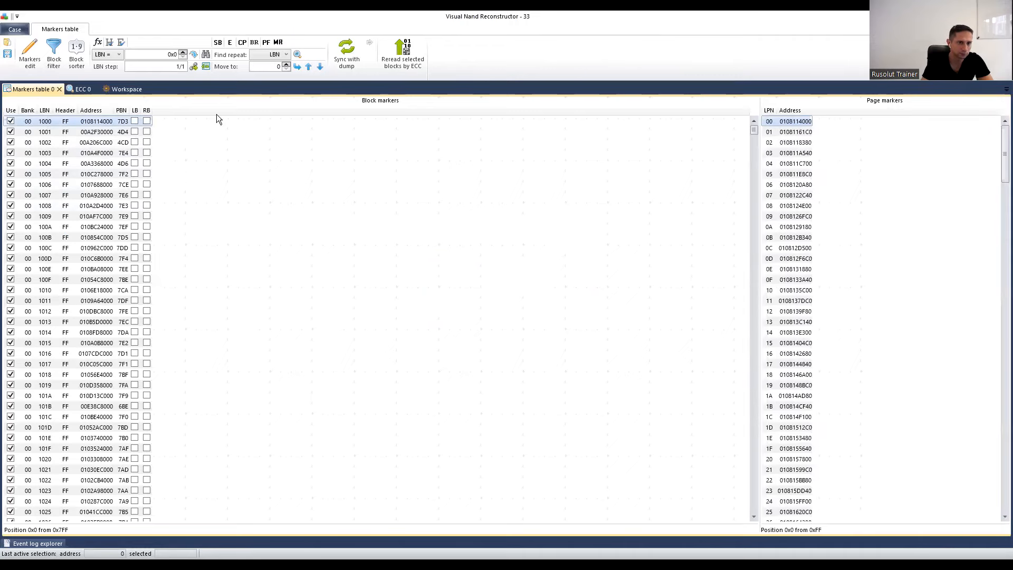
Step: Find the break in the LBN sequence, inspect the block with LBN 1777 in the dump, and exclude that block from use
click(193, 66)
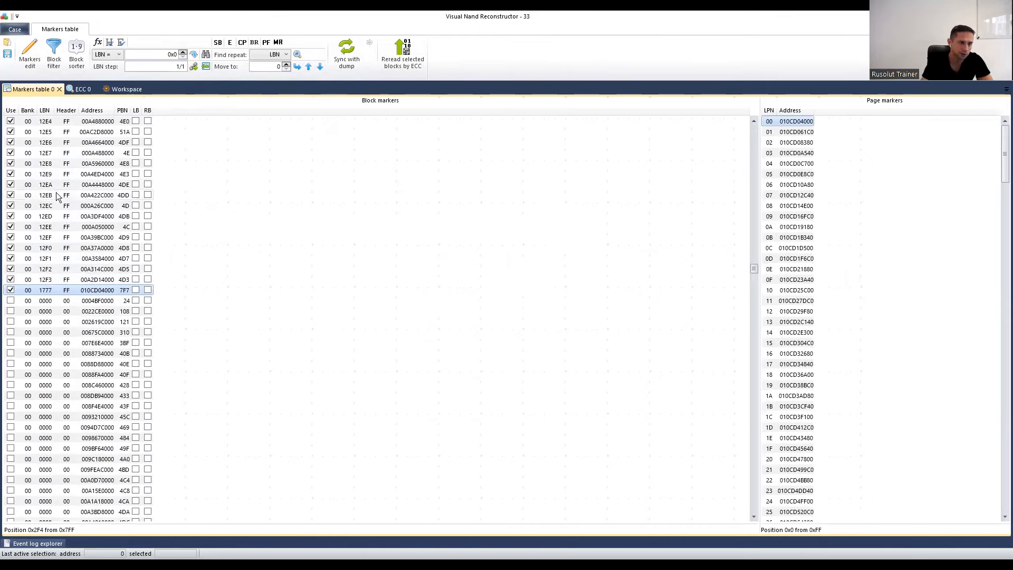
click(47, 279)
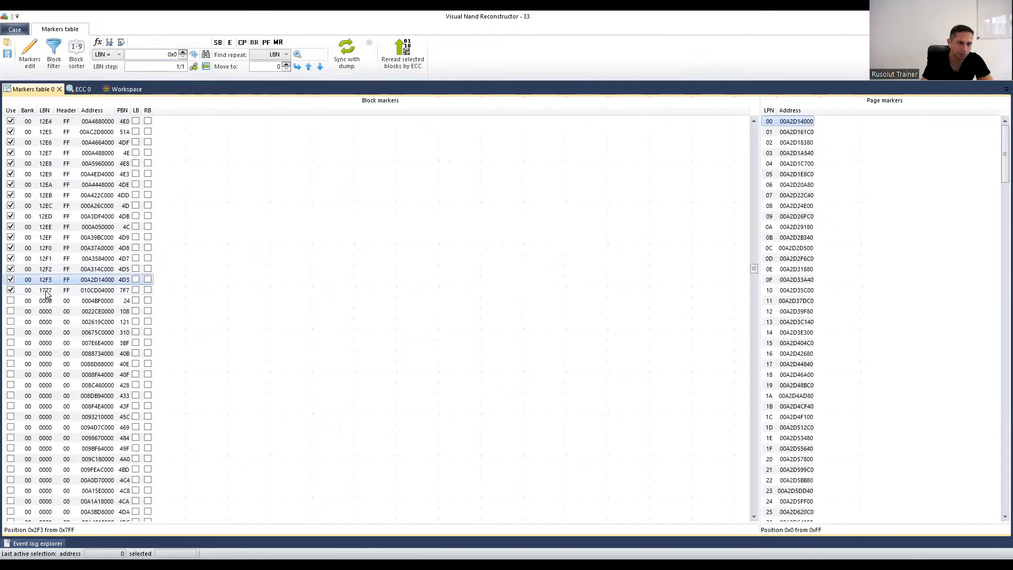
click(48, 293)
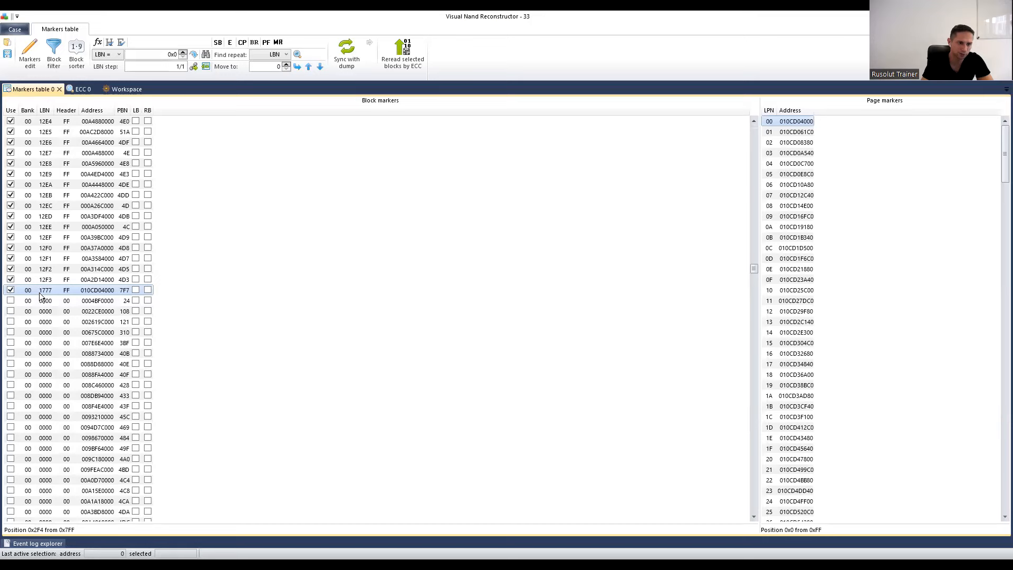
double_click(40, 293)
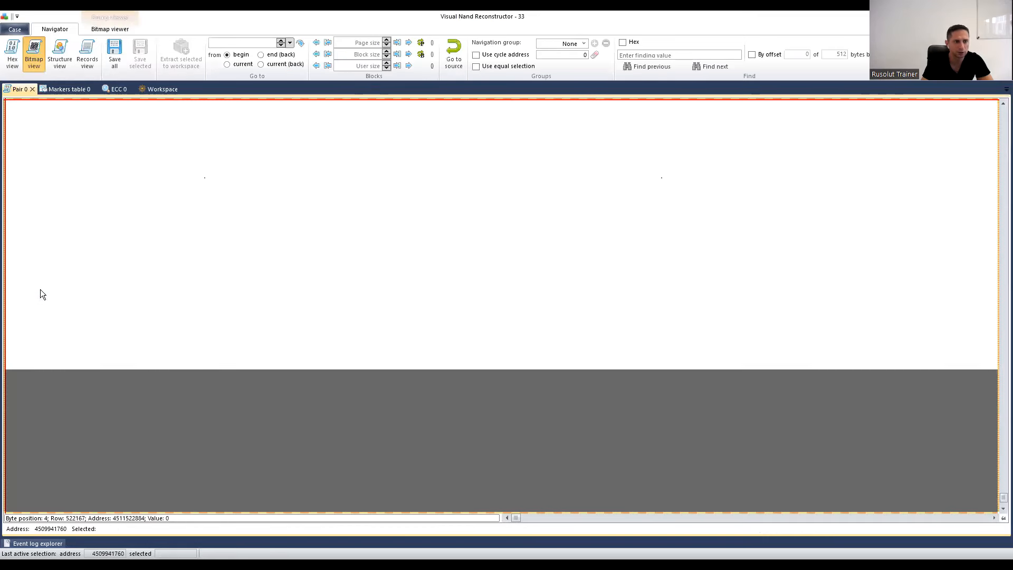
click(33, 89)
click(26, 89)
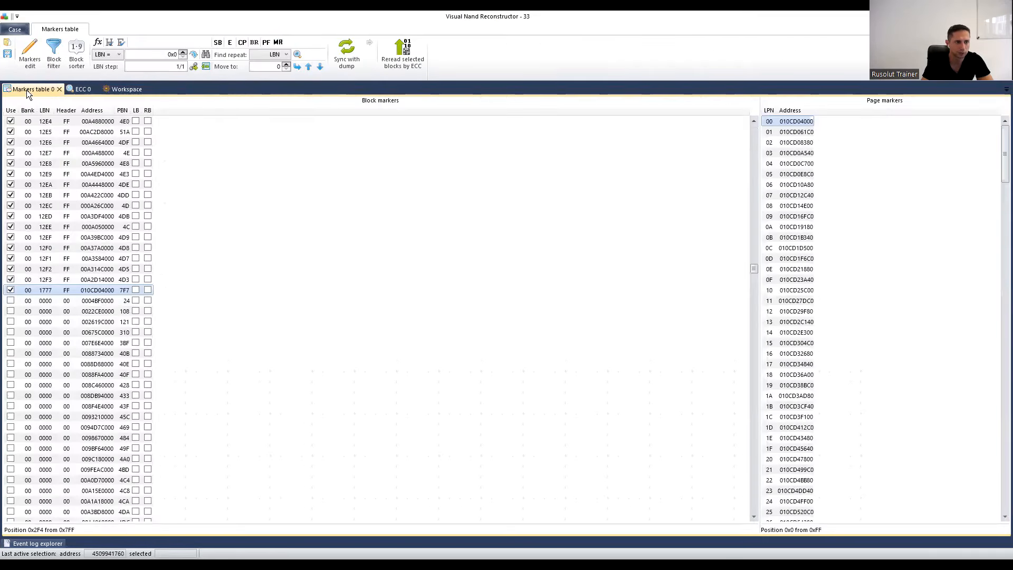
click(10, 290)
Step: Create the logical image list from the Markers table automatically and turn on the ECC element's power
click(125, 89)
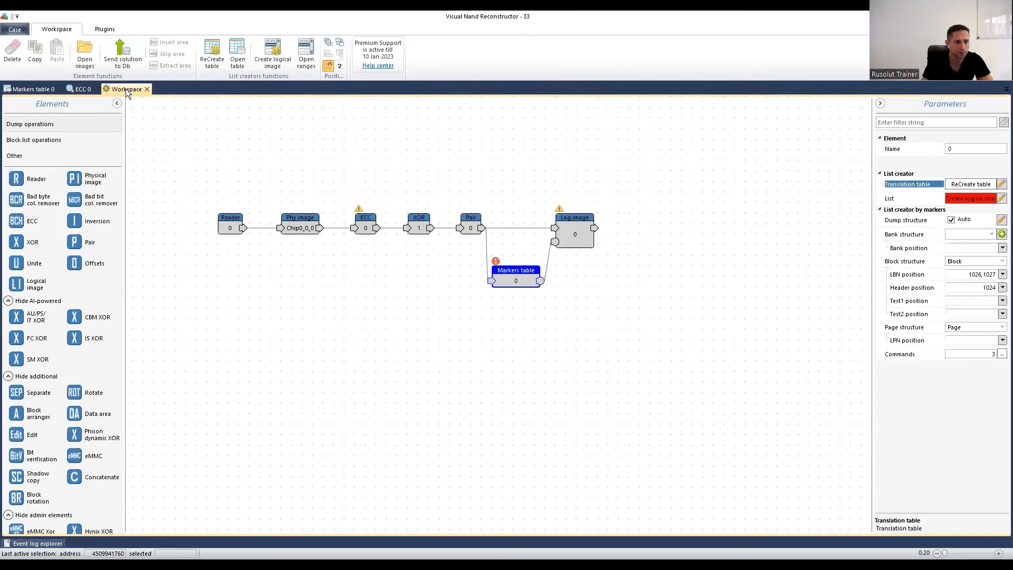
click(969, 204)
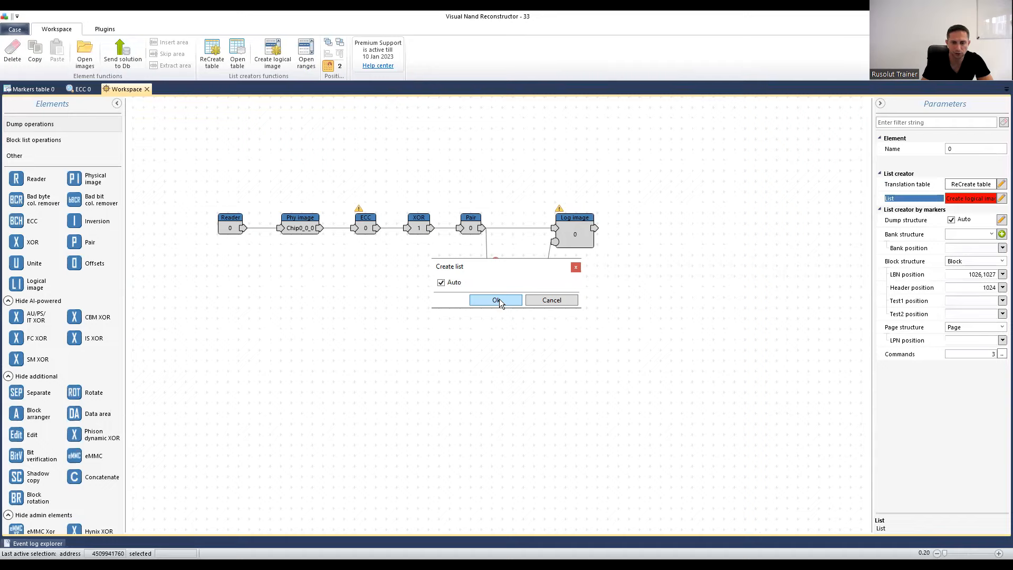
click(500, 299)
drag(375, 221, 369, 220)
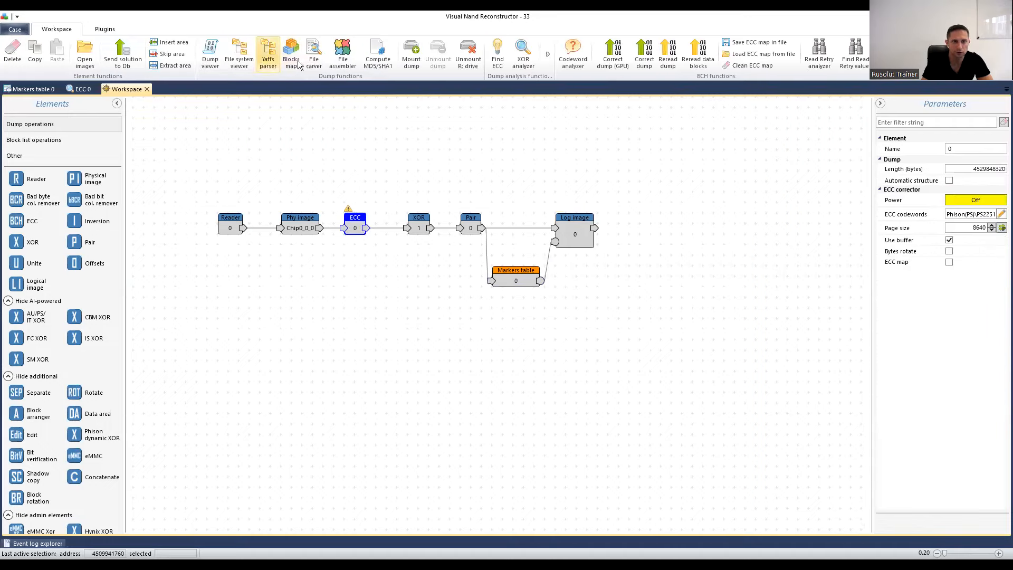
click(980, 204)
Step: Open the Log image in the file system viewer and expand the MBR and FAT32 volume to the Root folder's contents
click(566, 236)
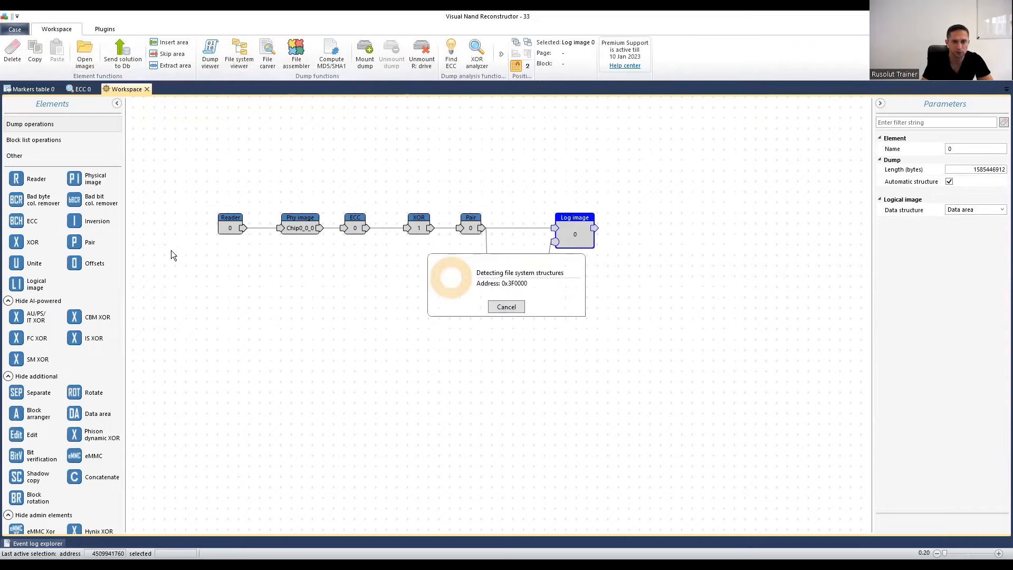
click(9, 121)
click(20, 132)
click(29, 142)
click(57, 154)
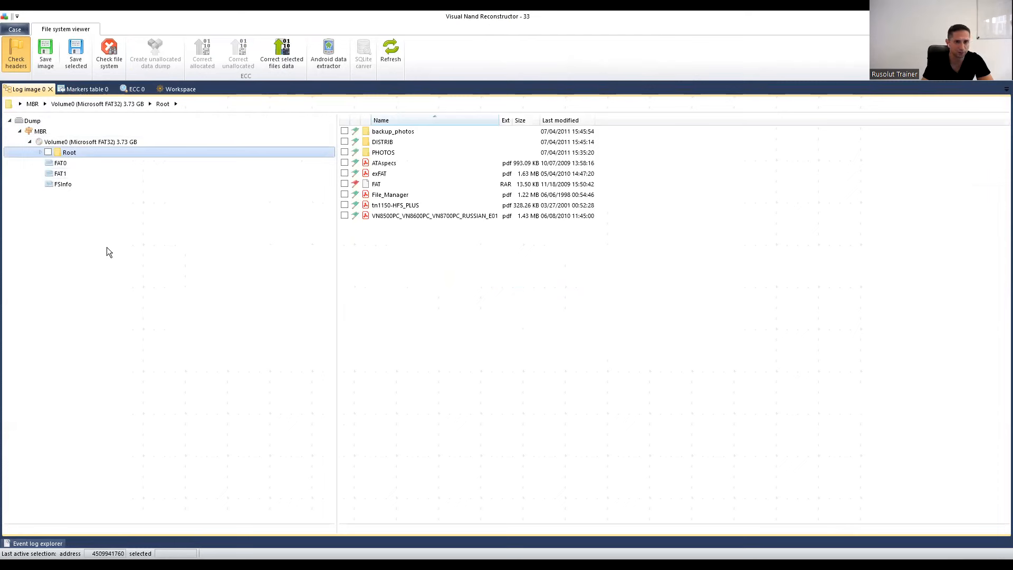
Step: Return to the workspace and review the parameters of the ECC and XOR elements
click(183, 89)
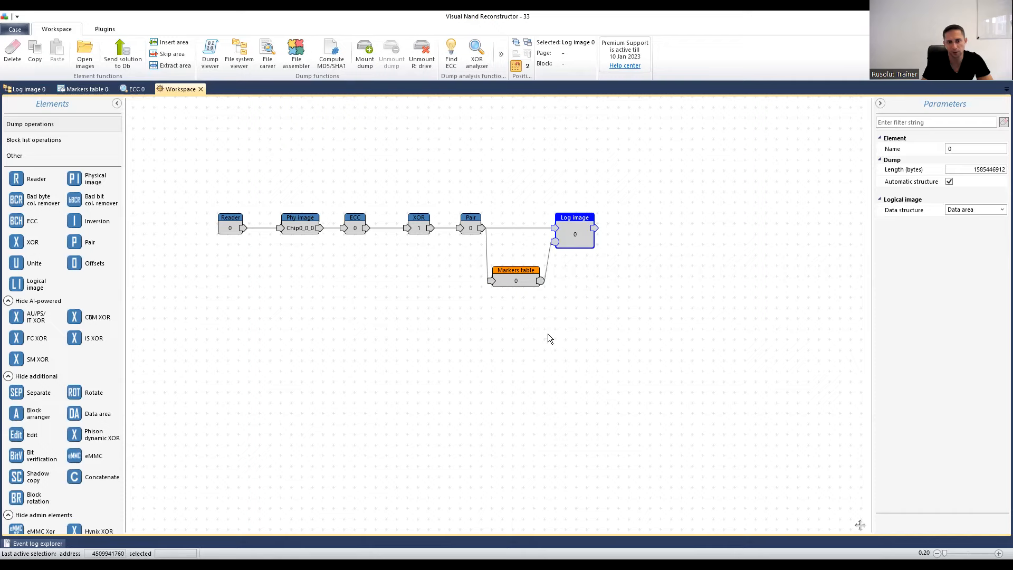
click(354, 225)
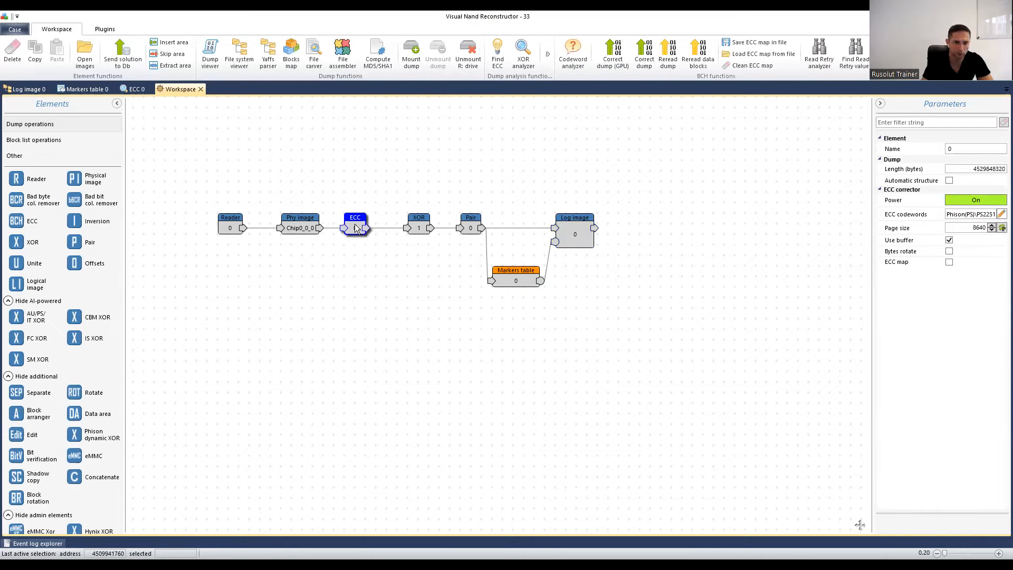
click(420, 226)
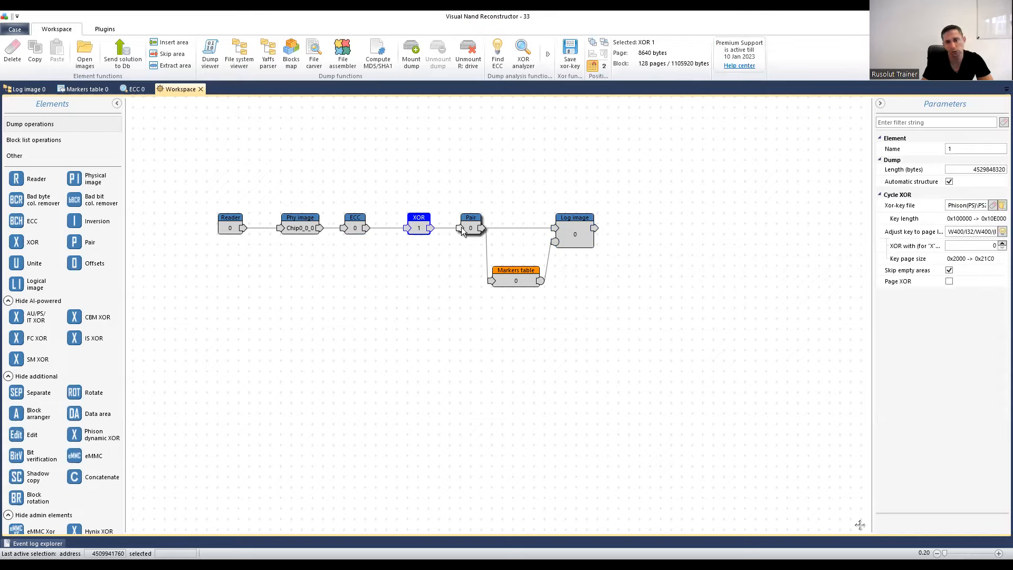
click(351, 224)
click(416, 226)
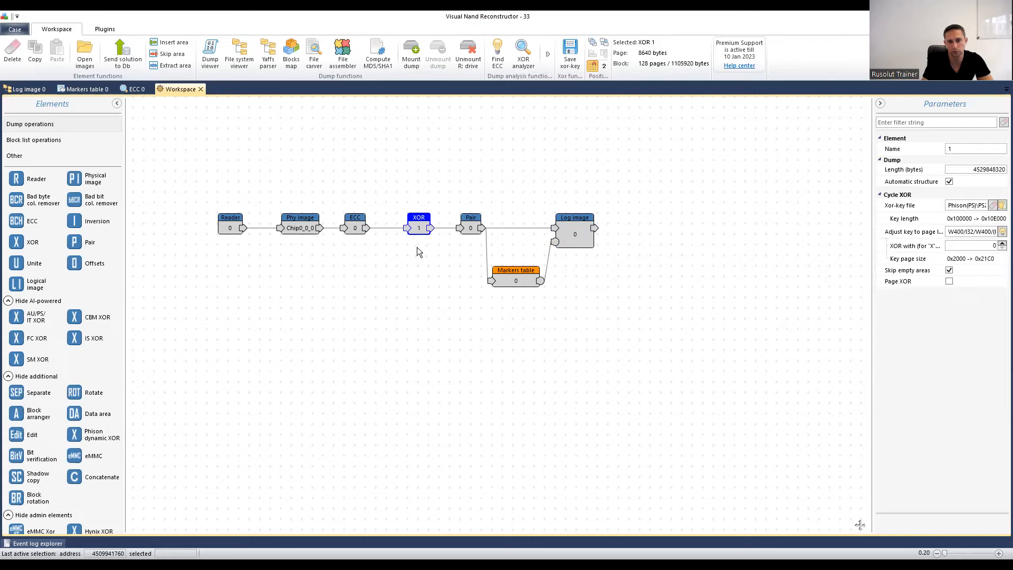
Step: Move the XOR, Pair, Markers table and Log image elements closer together in the workspace
click(355, 223)
drag(415, 225, 409, 227)
drag(469, 224, 458, 224)
drag(510, 274, 500, 274)
drag(569, 241, 566, 240)
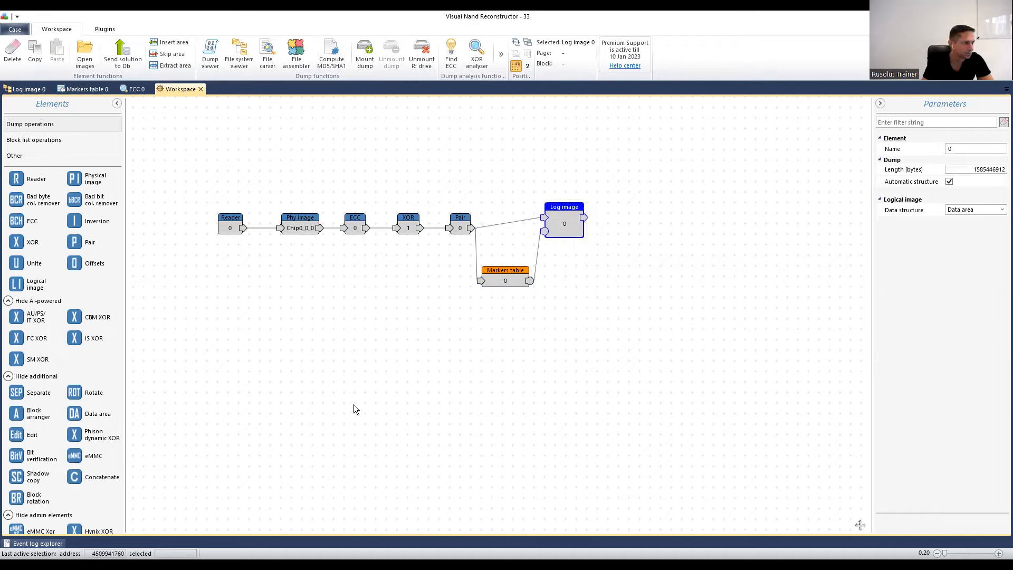
drag(547, 227, 547, 238)
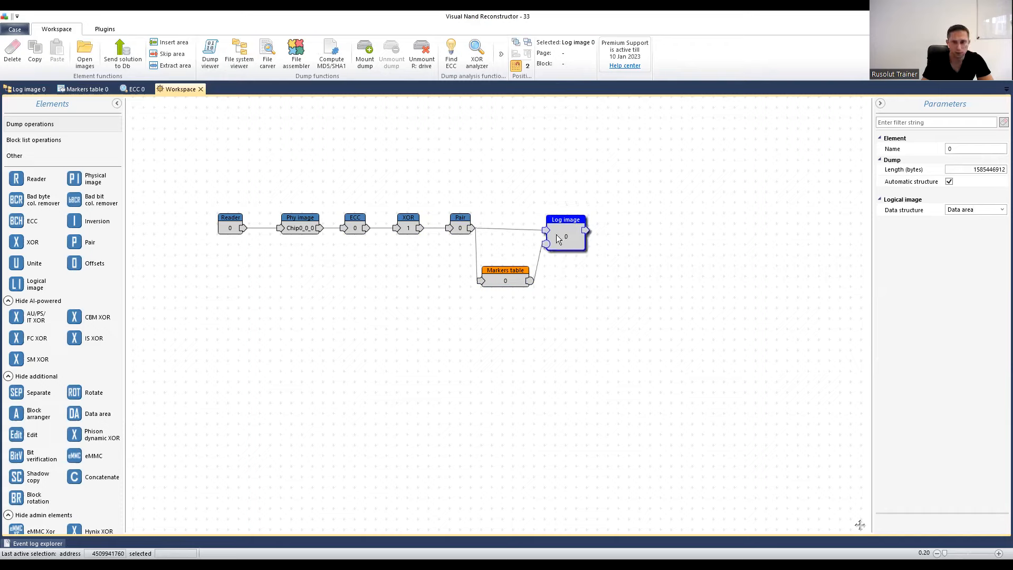
click(517, 276)
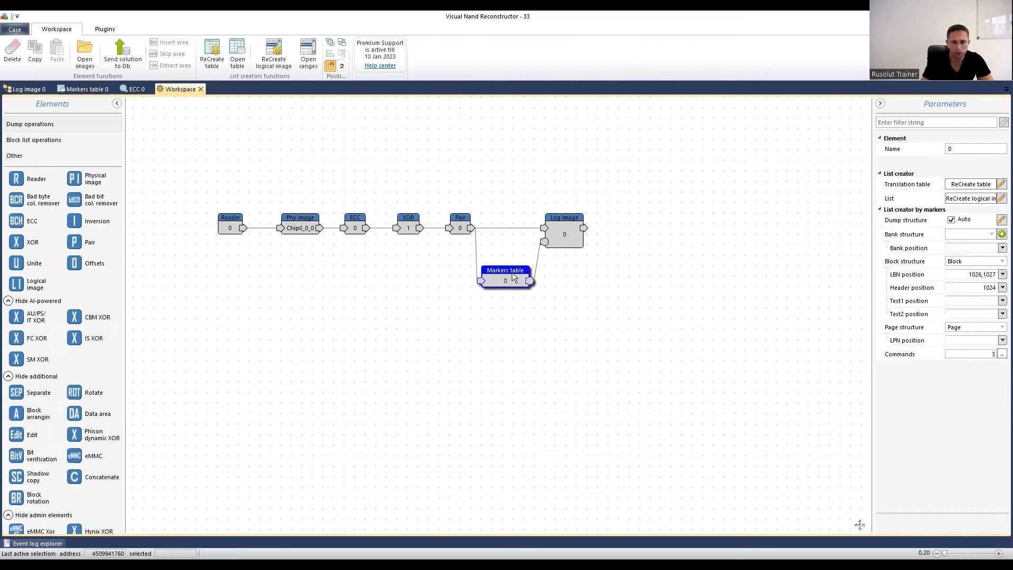
Step: Close case 33
click(14, 30)
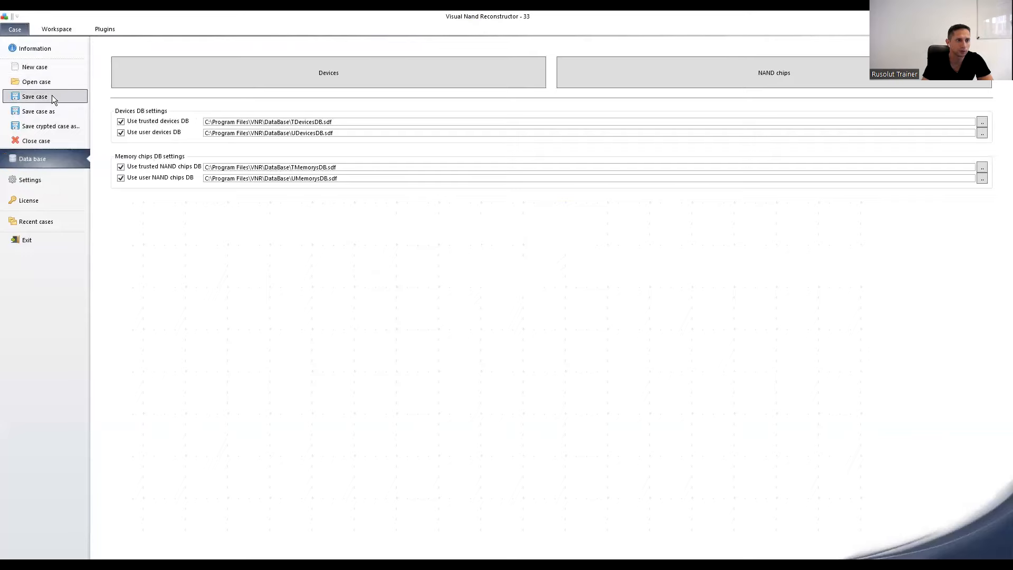
click(42, 140)
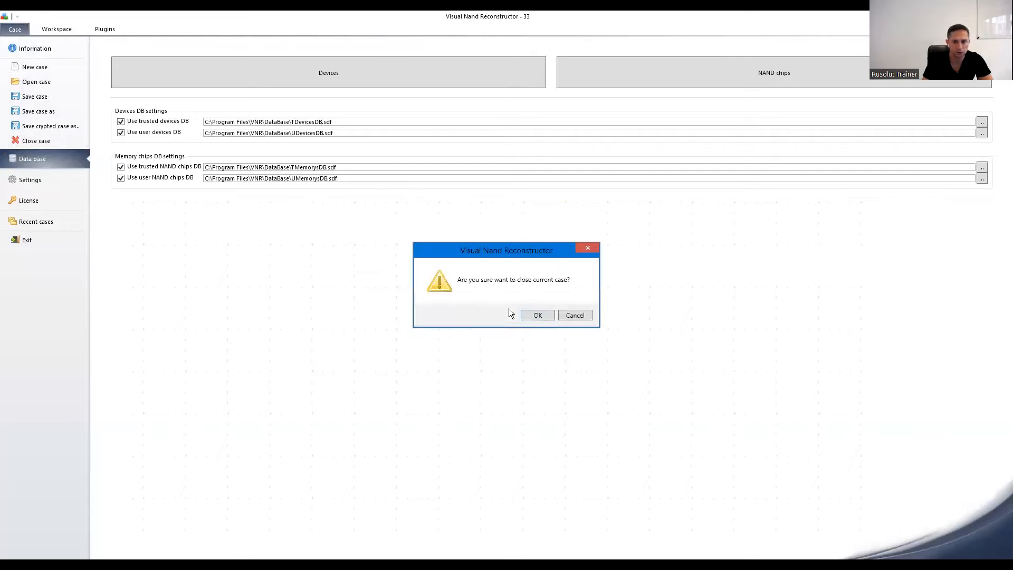
click(548, 316)
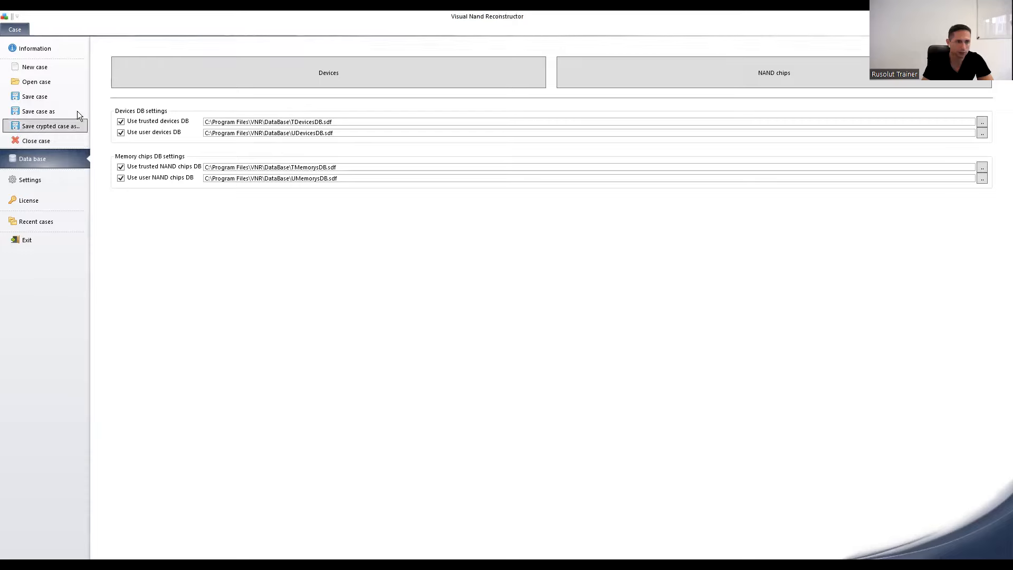
Step: Create a new case named 44 and proceed to the device type selection
click(47, 68)
click(468, 255)
text(44)
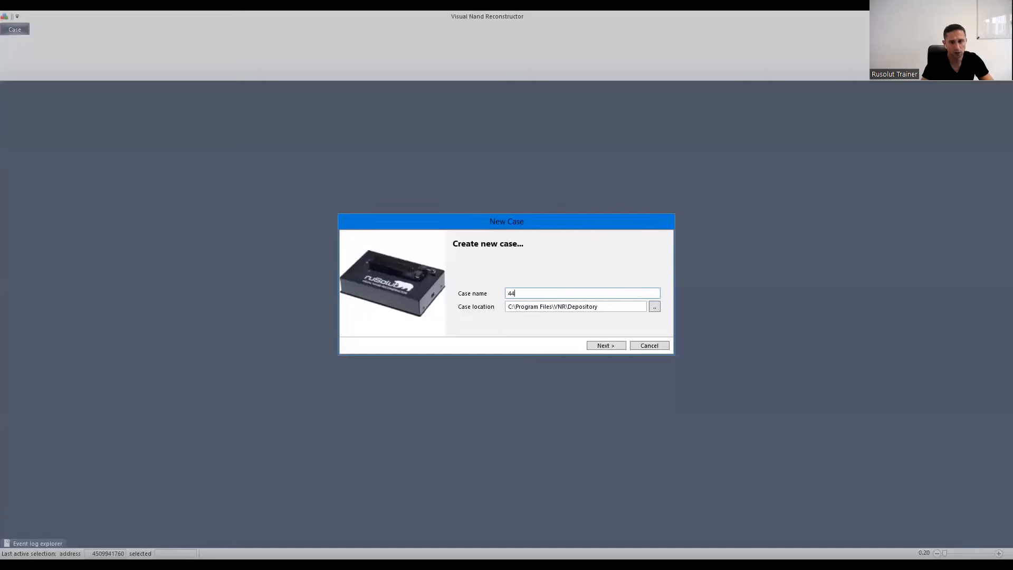
click(617, 343)
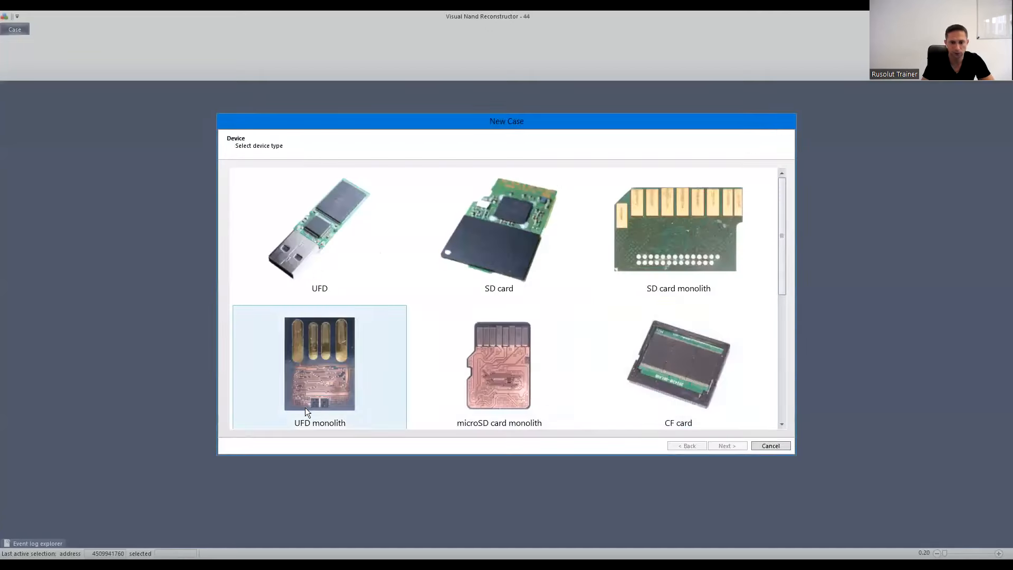
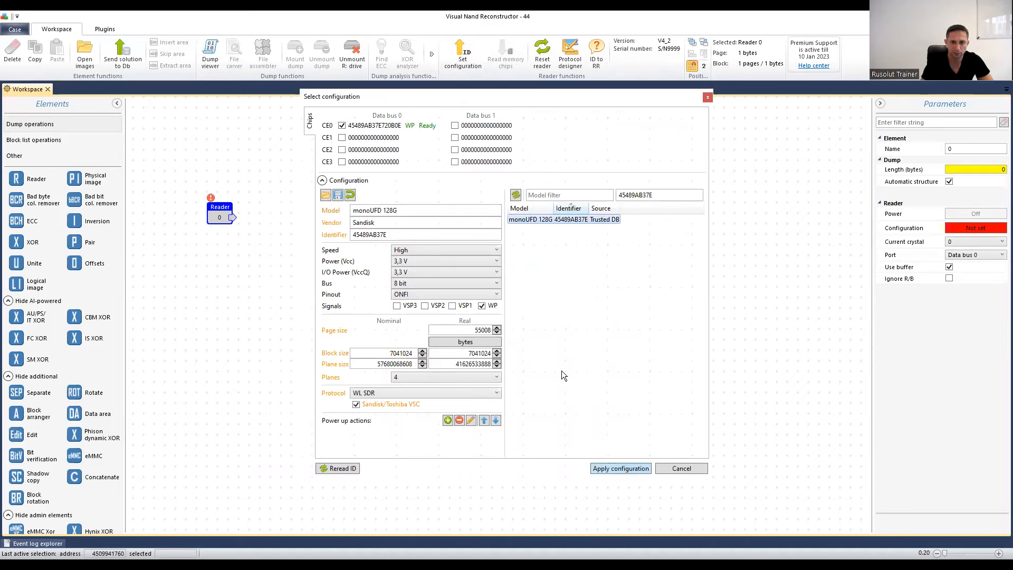
Step: Apply the monoUFD 128G configuration to the Reader and check the reading by examining several areas of the dump's bitmap
key(Return)
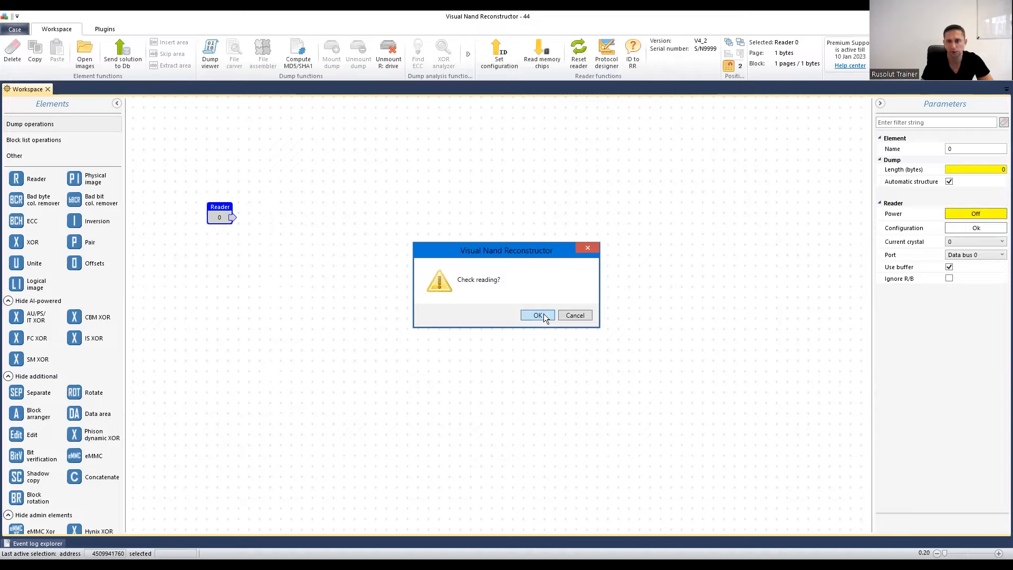
click(539, 315)
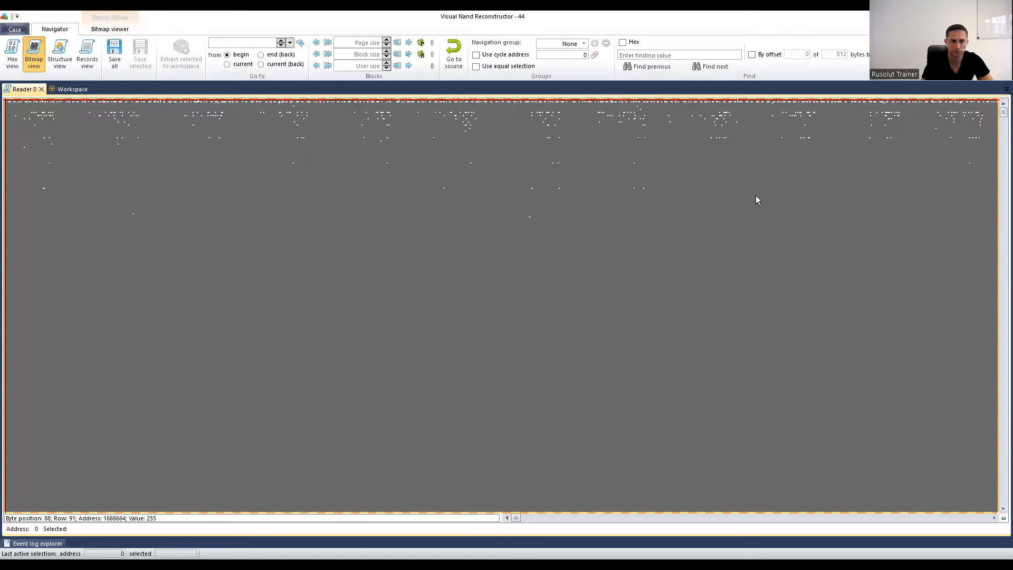
click(1002, 135)
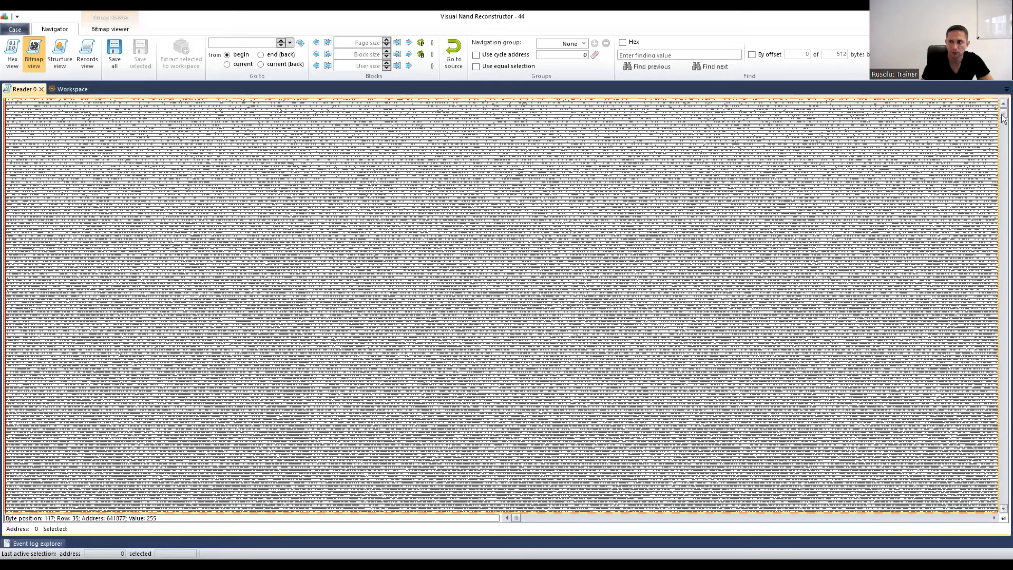
drag(1003, 114, 1002, 122)
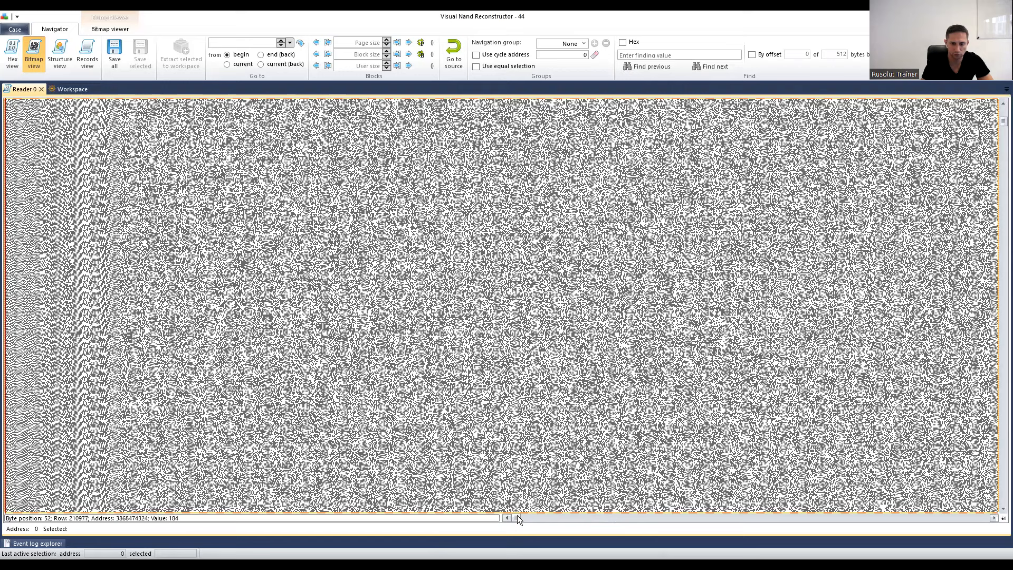
click(855, 519)
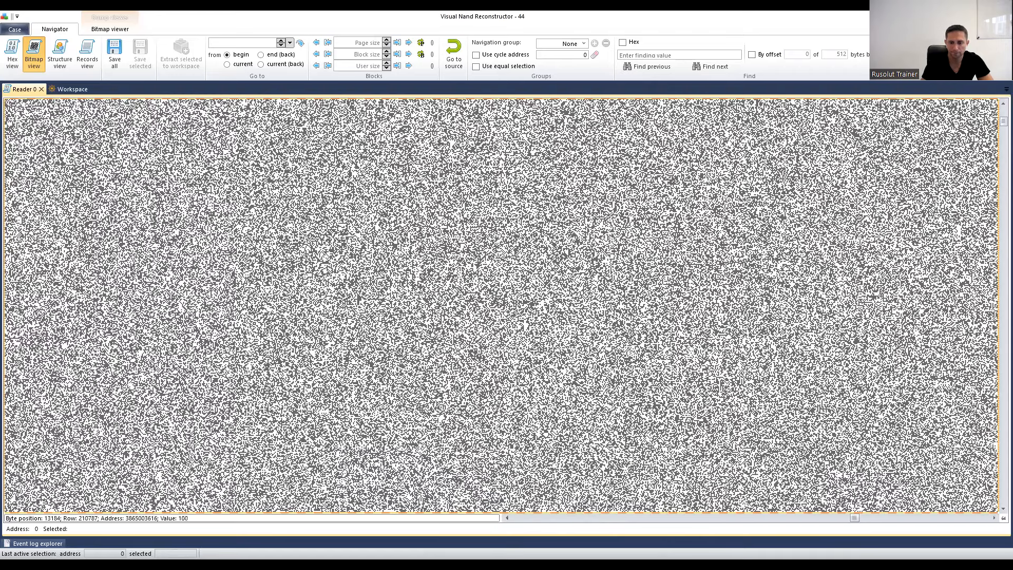
click(42, 90)
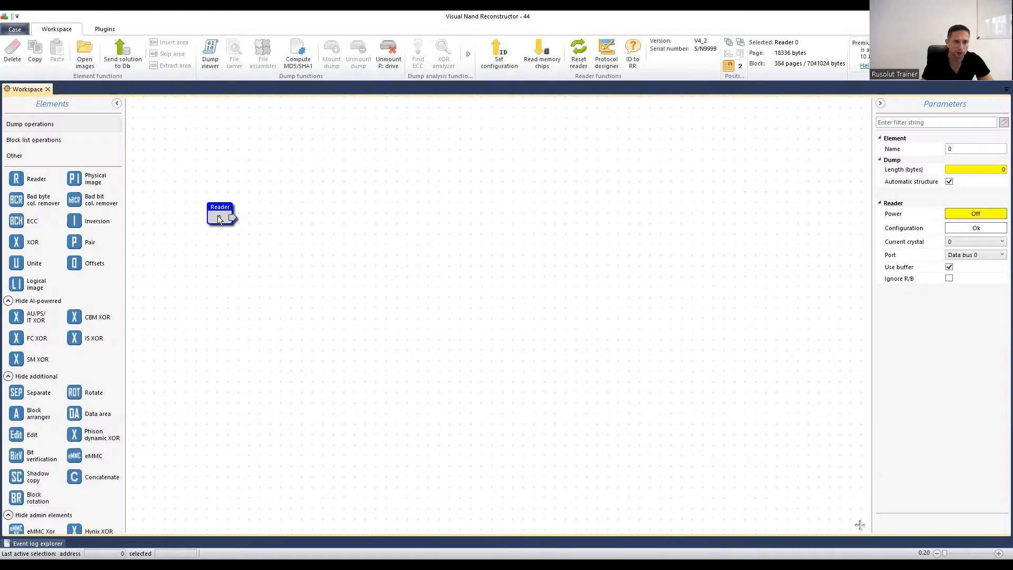
Step: Start reading memory chips with the number of chips at 1 and apply the offered solution without reading the chip
click(542, 53)
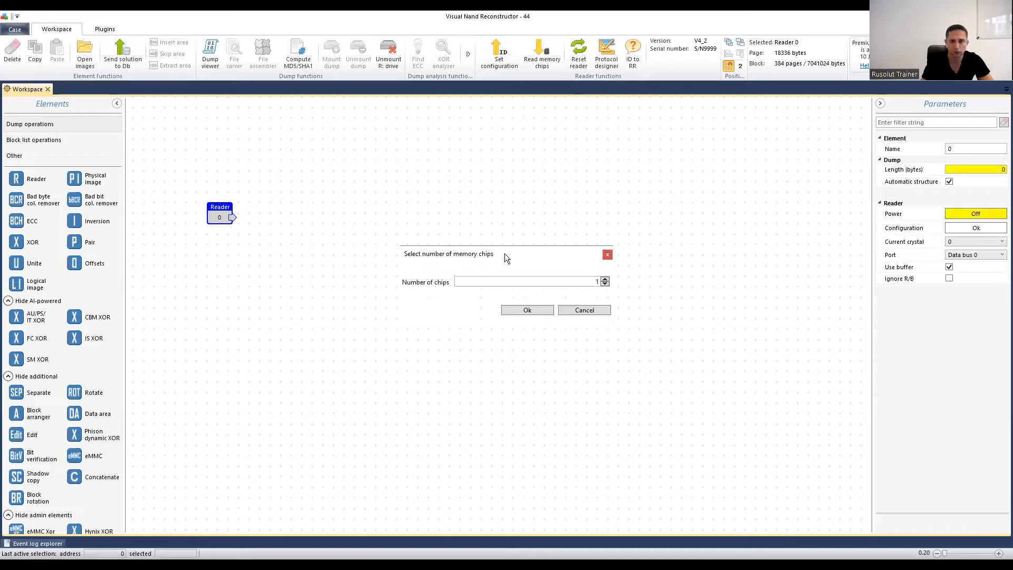
drag(505, 253, 506, 260)
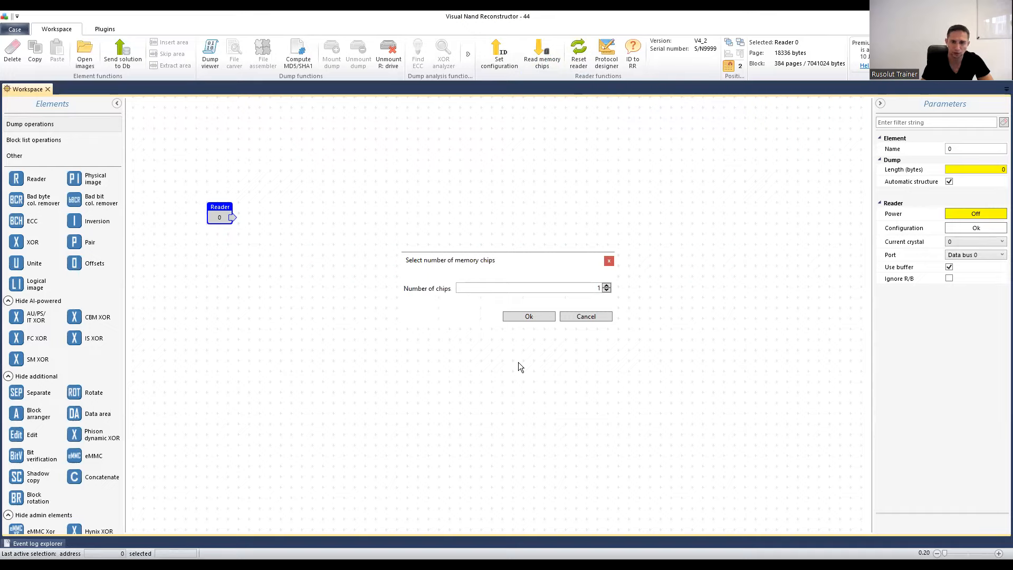
click(541, 317)
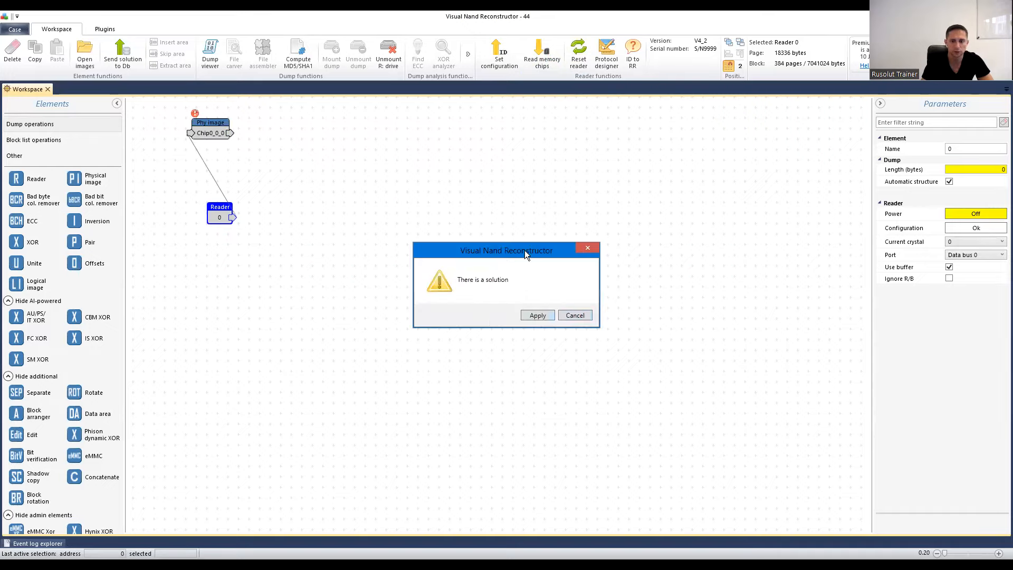
click(538, 315)
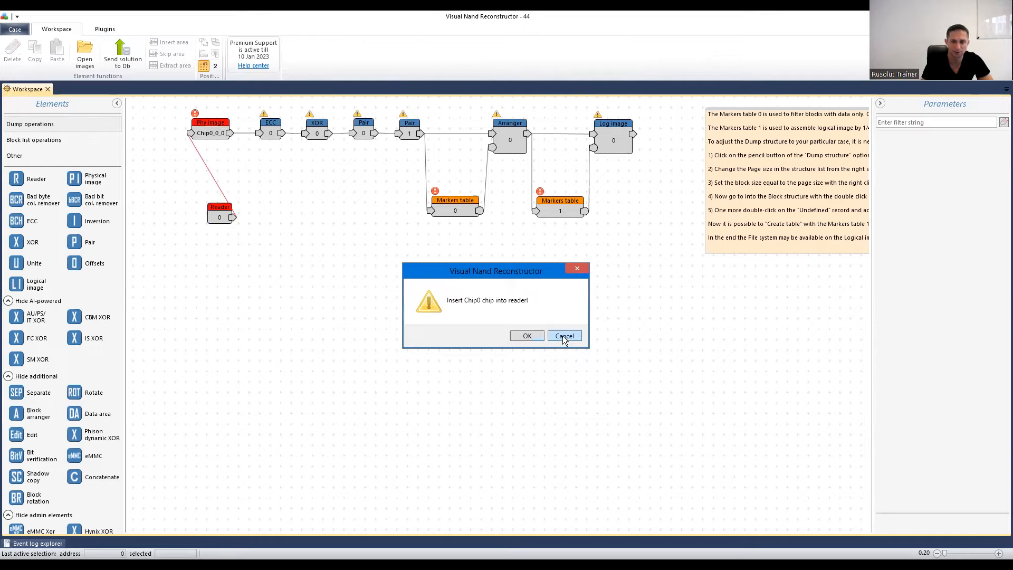
click(564, 338)
Step: Move the instruction note below the chain of elements so that its whole text fits in the workspace
click(764, 113)
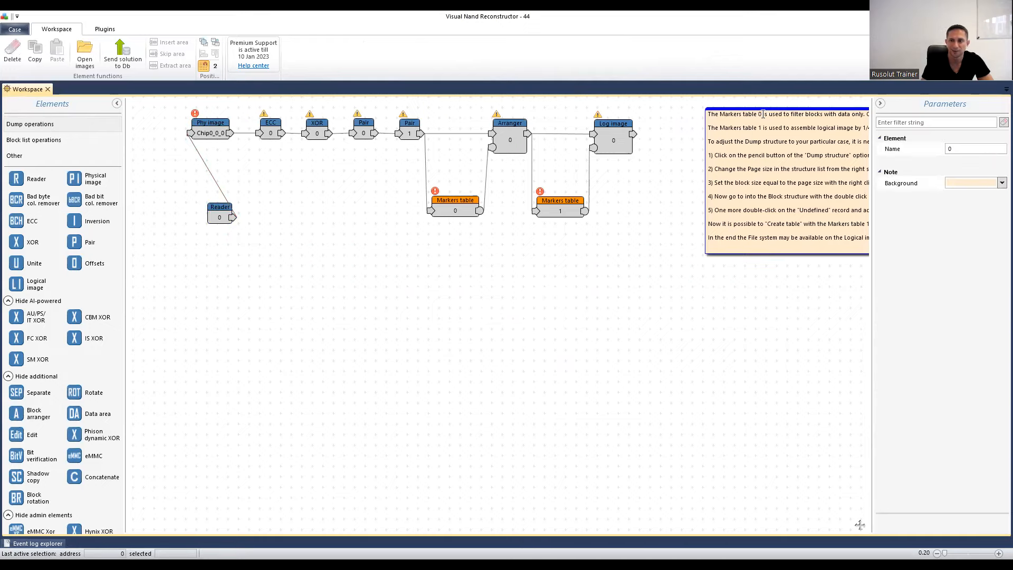
drag(768, 106, 624, 159)
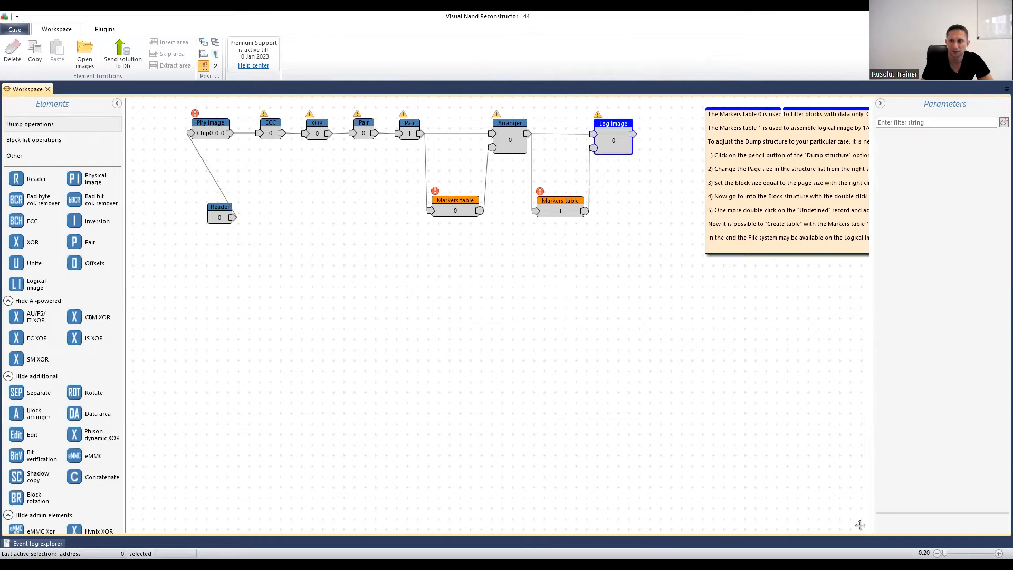
drag(783, 107, 675, 201)
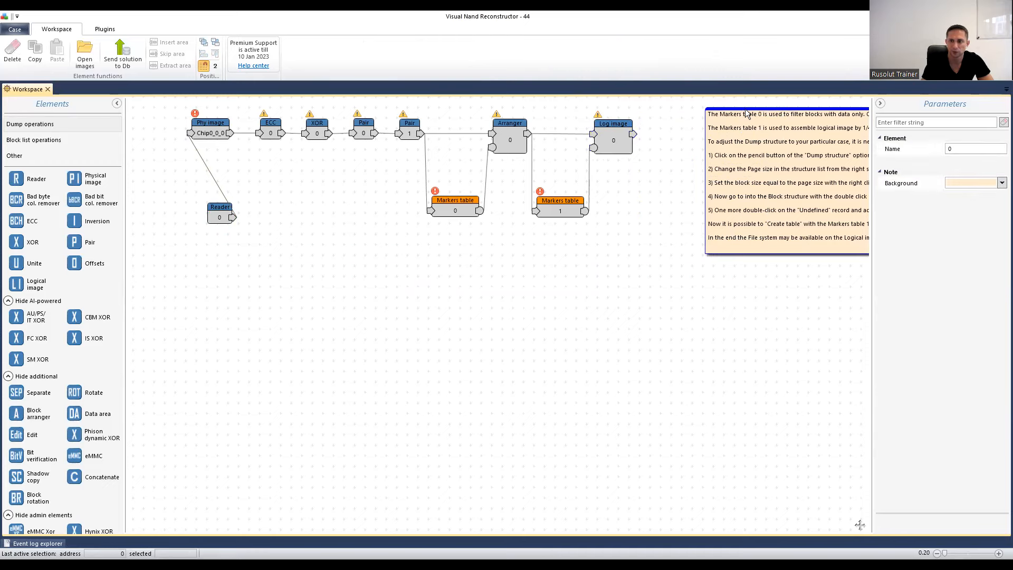
drag(745, 108, 316, 271)
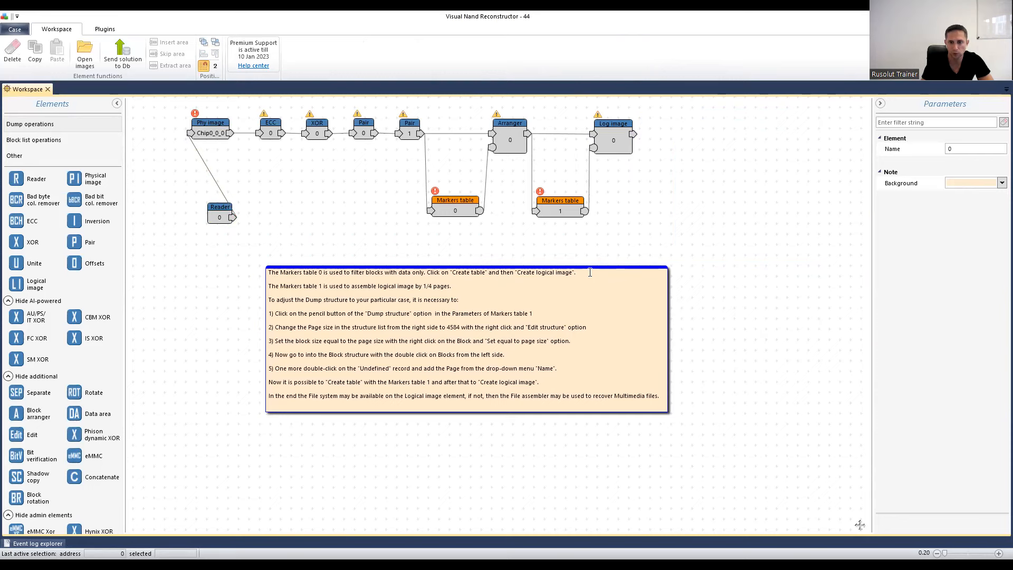
drag(590, 267, 600, 355)
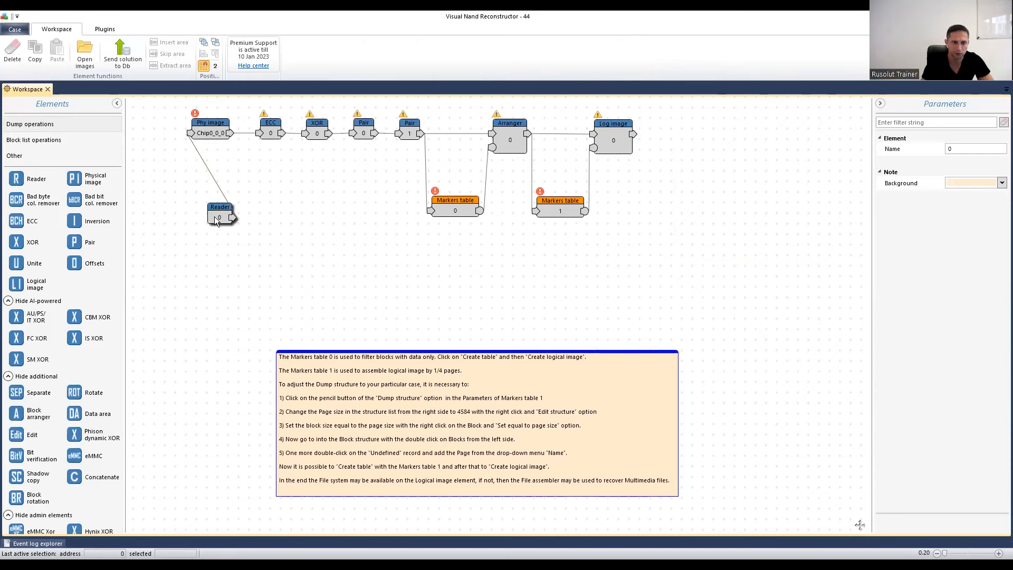
Step: Line up the Reader in one row with the Phy image and the rest of the chain, with the note just below
drag(214, 216, 194, 217)
drag(669, 117, 166, 217)
drag(673, 112, 210, 225)
drag(211, 131, 280, 195)
drag(169, 207, 202, 183)
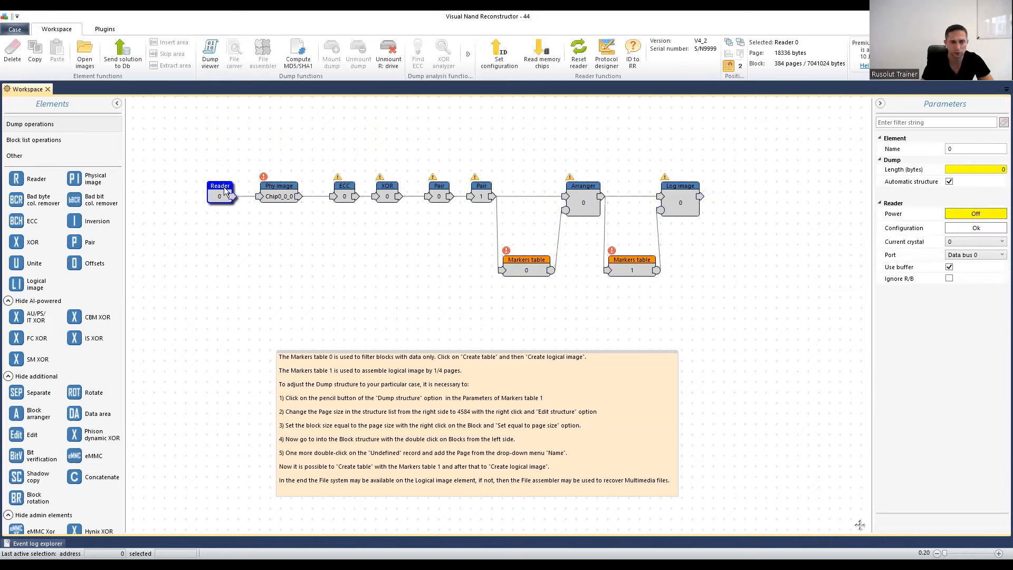
click(541, 352)
drag(541, 351, 530, 320)
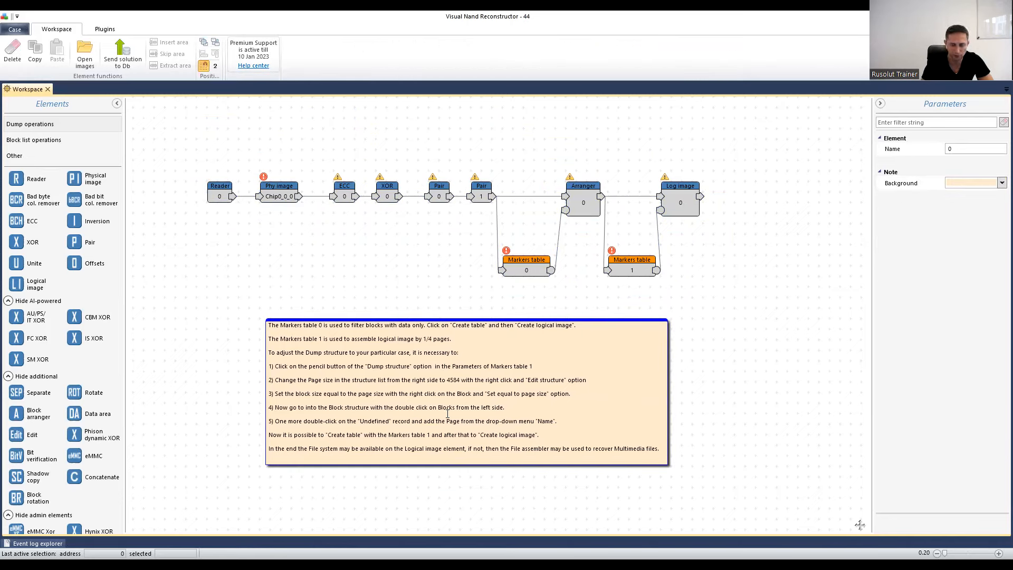
Step: Load the dump file Sandisk mSD.dmp from the vnr 7.0 folder on drive D into the Phy image element
double_click(277, 195)
click(74, 89)
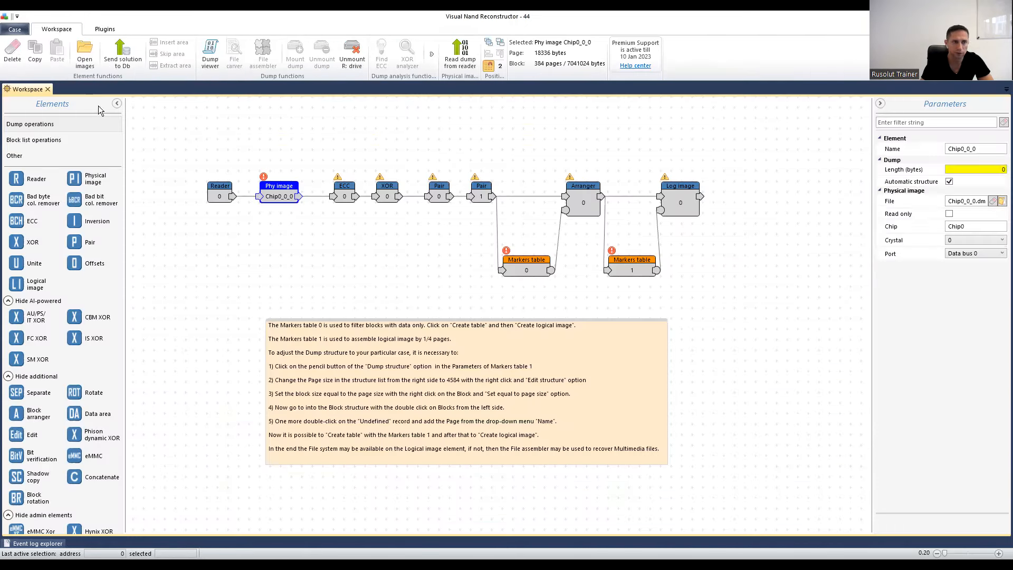
click(1002, 202)
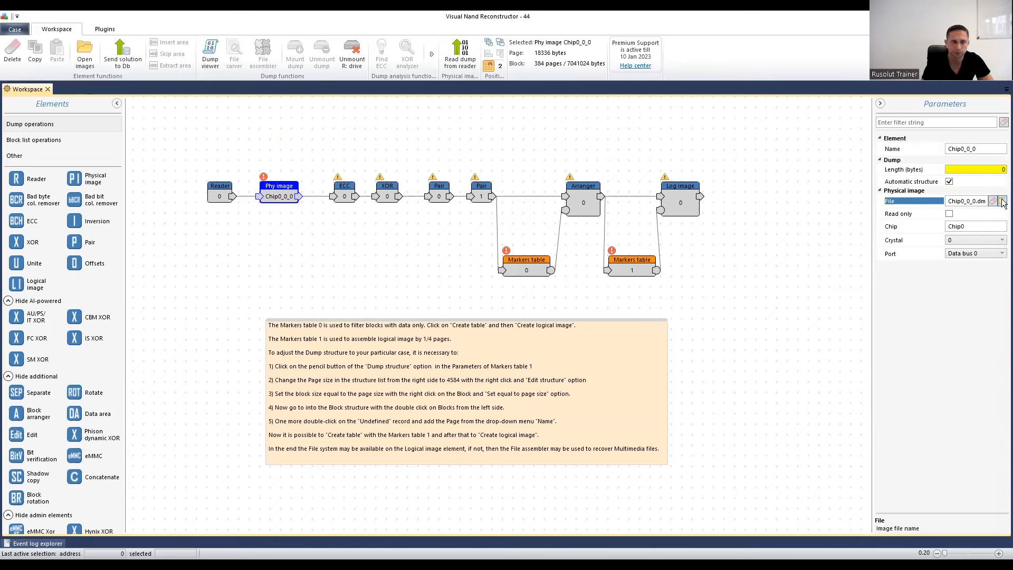
click(1003, 202)
click(44, 249)
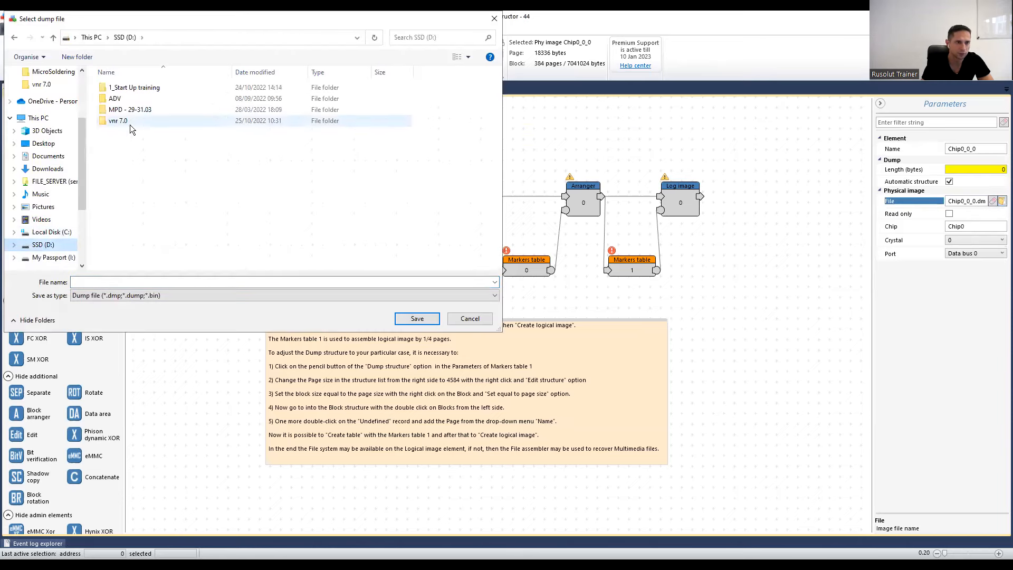
double_click(129, 121)
click(124, 131)
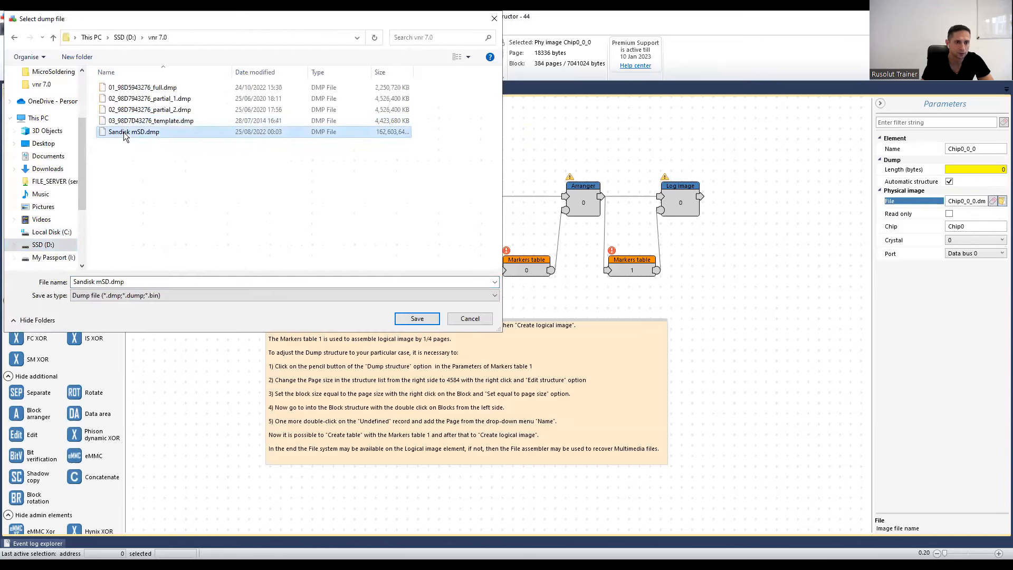
double_click(123, 131)
Step: Check the ECC map of the ECC element for the loaded dump
click(341, 186)
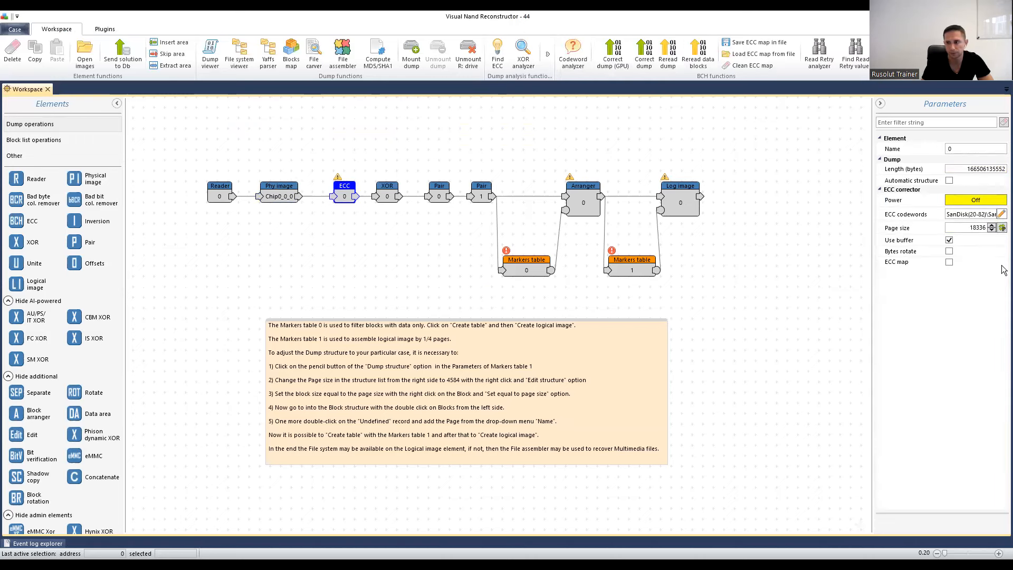
click(950, 263)
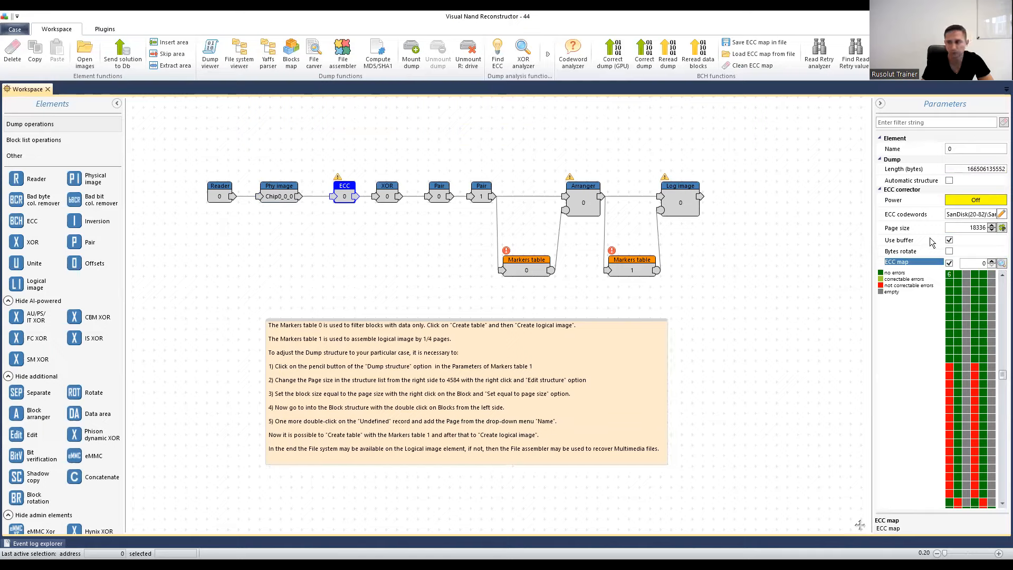
click(949, 262)
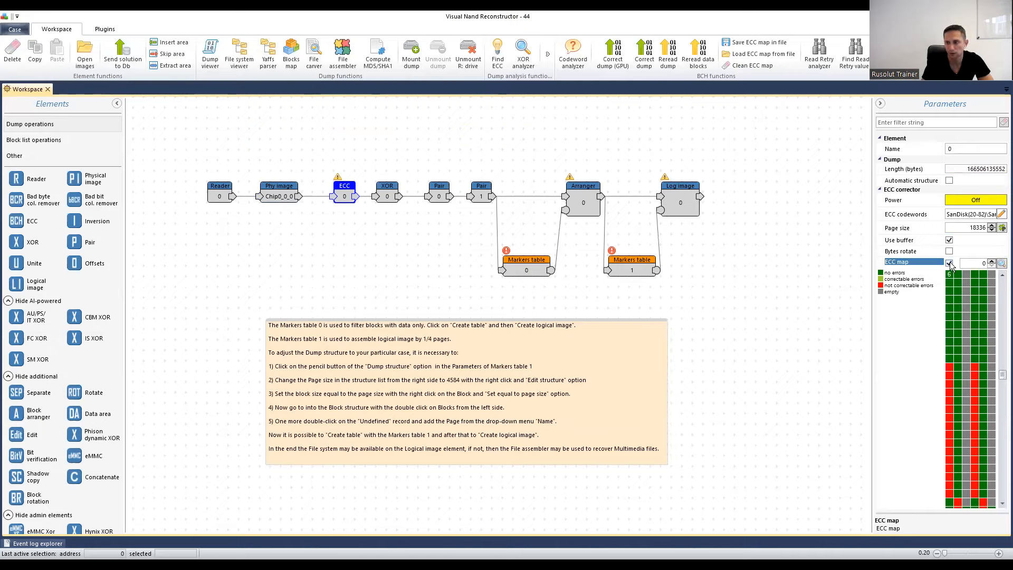
Step: Review the parameters of Pair 1, Markers table 0 and Markers table 1 against the instruction note
click(477, 197)
click(527, 268)
click(630, 267)
click(534, 271)
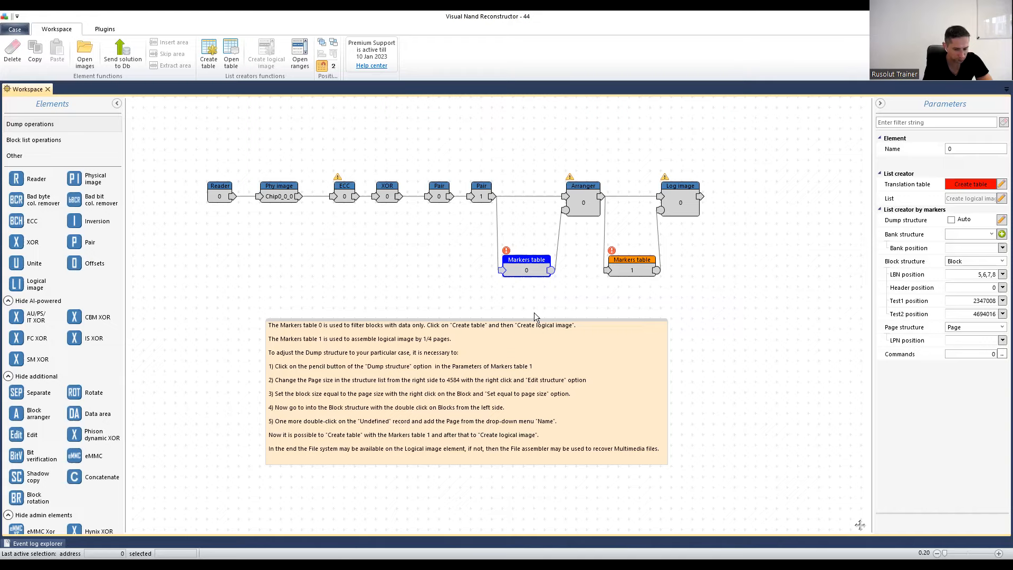
click(636, 266)
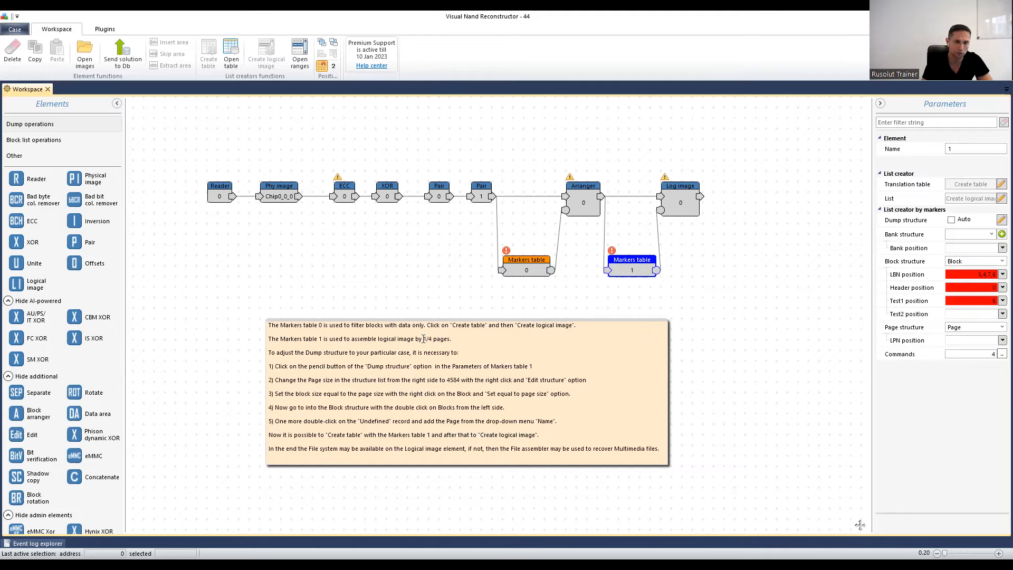
Step: Read the note on the two markers tables and compare the parameters of Markers table 0 with those of Markers table 1
drag(416, 339, 451, 340)
click(464, 340)
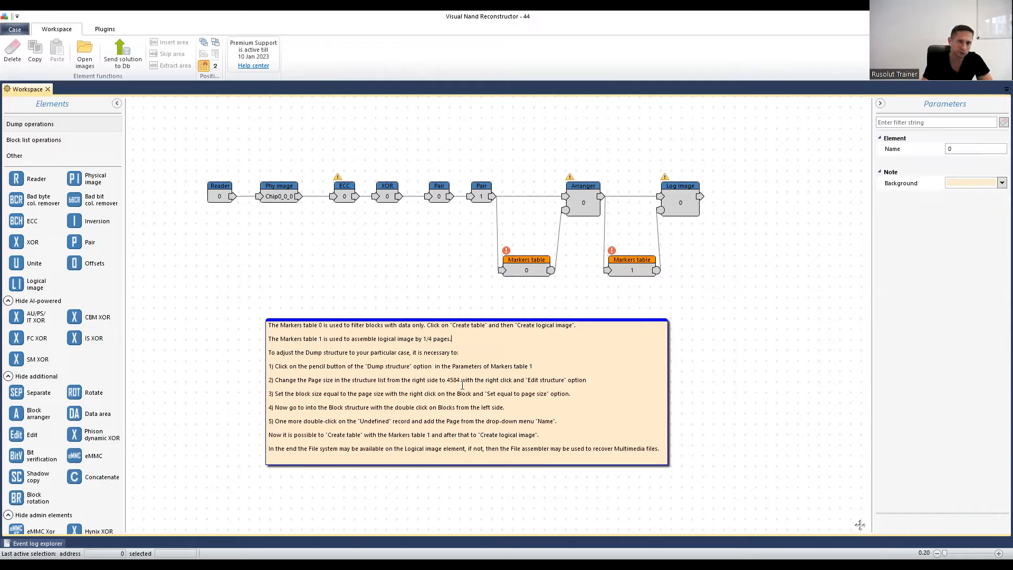
click(510, 309)
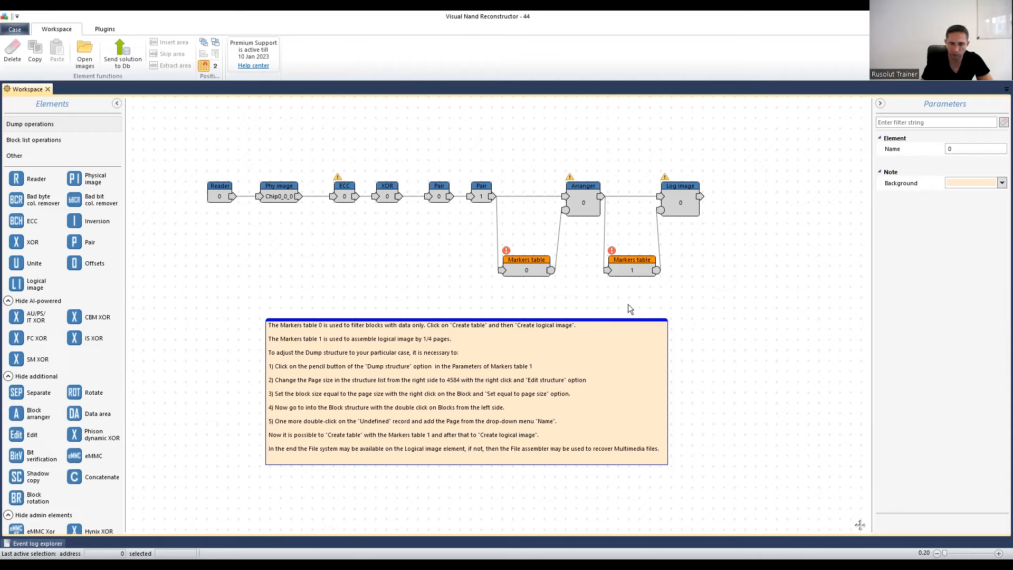
click(524, 262)
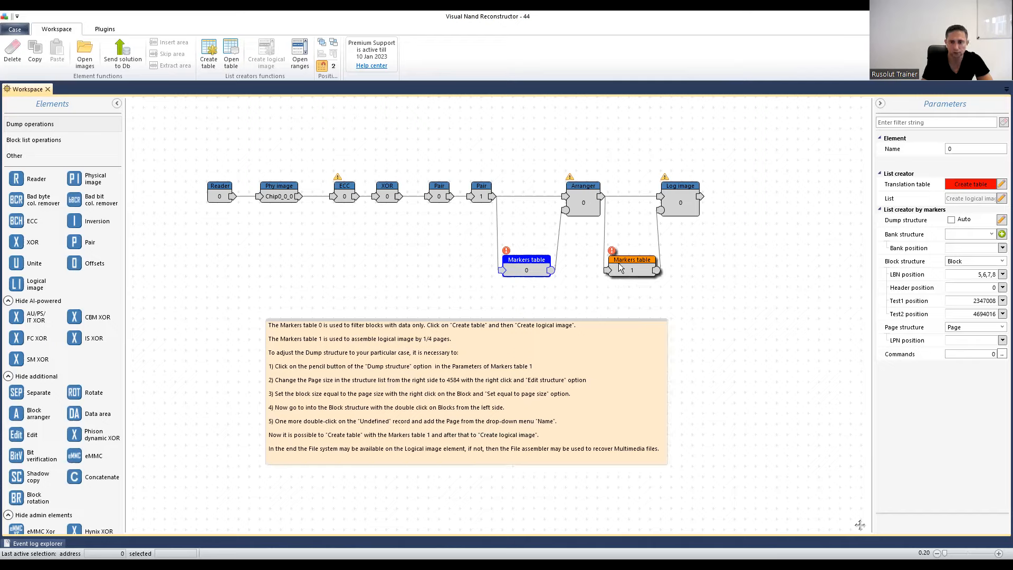
click(616, 278)
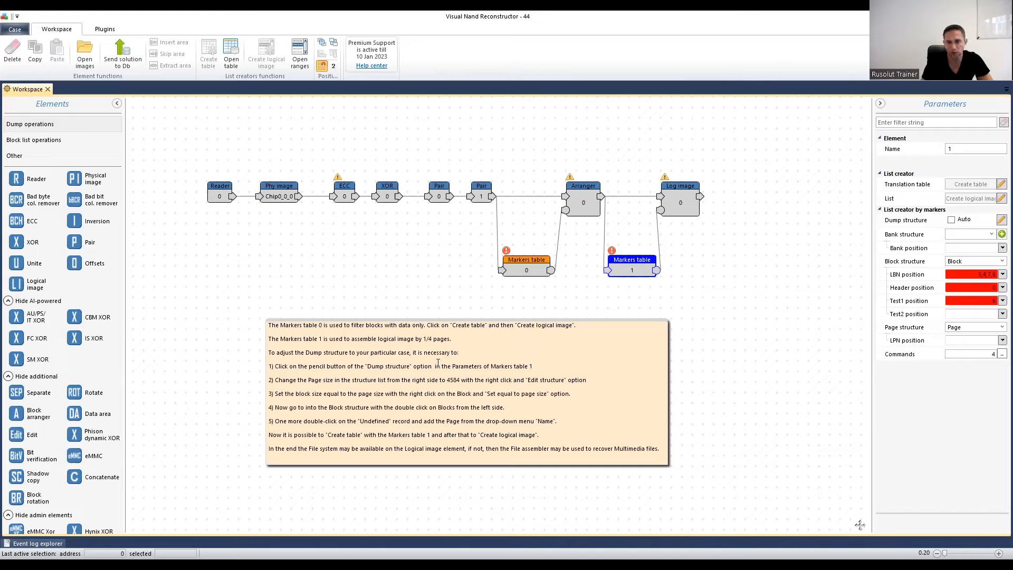
click(528, 270)
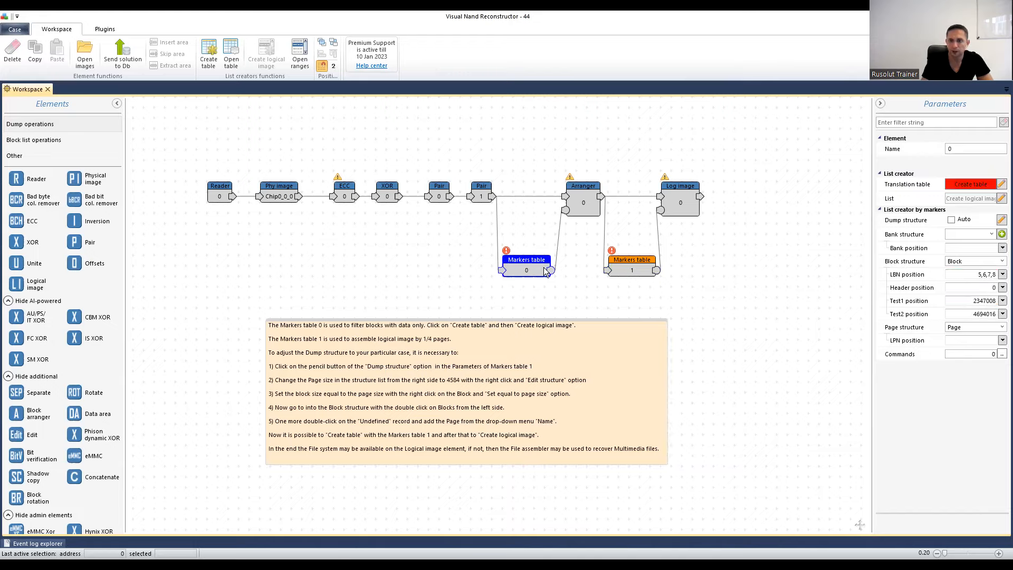
click(639, 269)
click(531, 269)
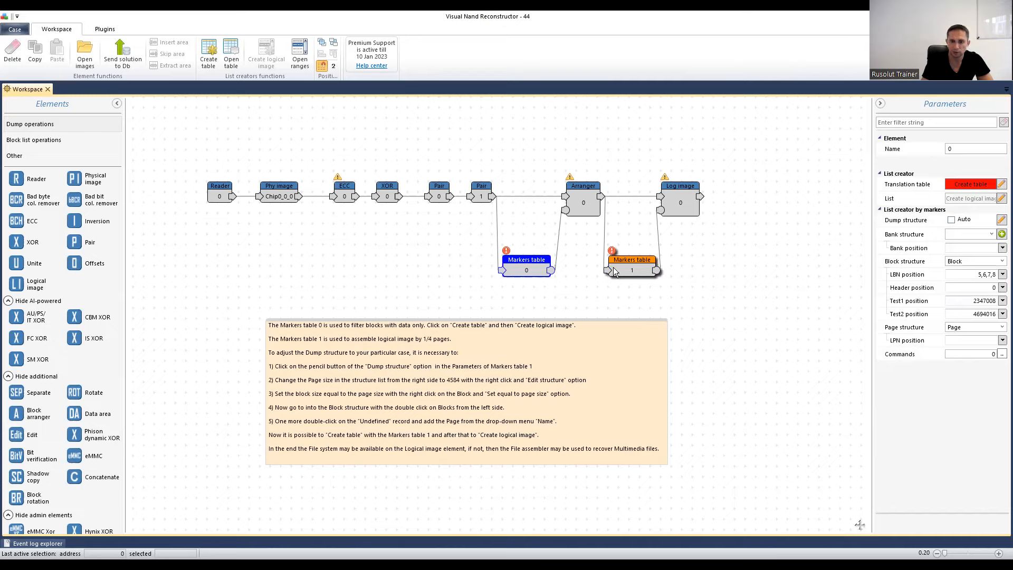
Step: Load Markers table 0_Sandisk mSD from the vnr 7.0 folder on drive D into Markers table 0 and create its logical image list automatically
double_click(526, 265)
click(7, 43)
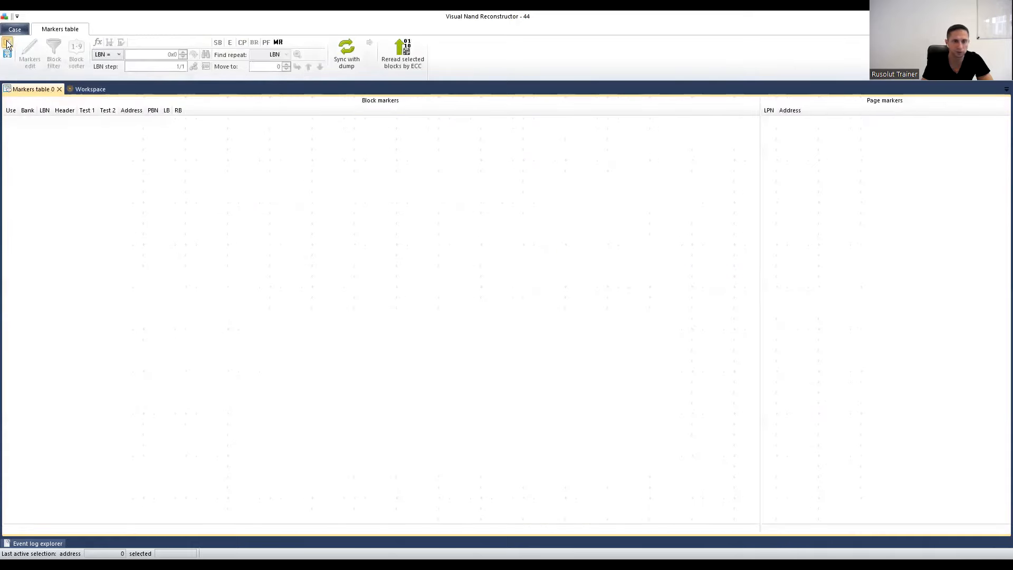
click(47, 275)
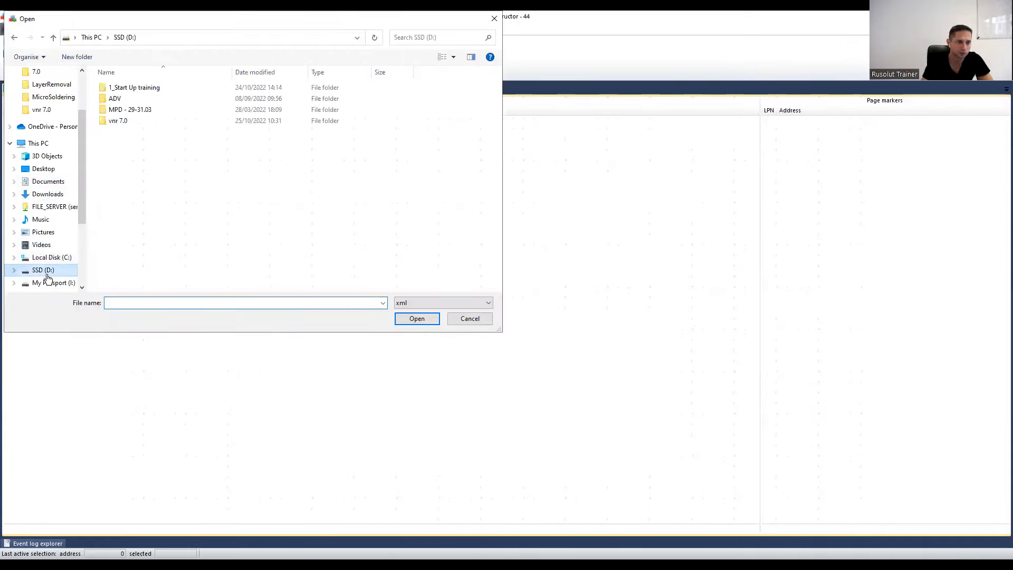
double_click(113, 119)
double_click(175, 89)
click(91, 89)
click(57, 88)
click(59, 90)
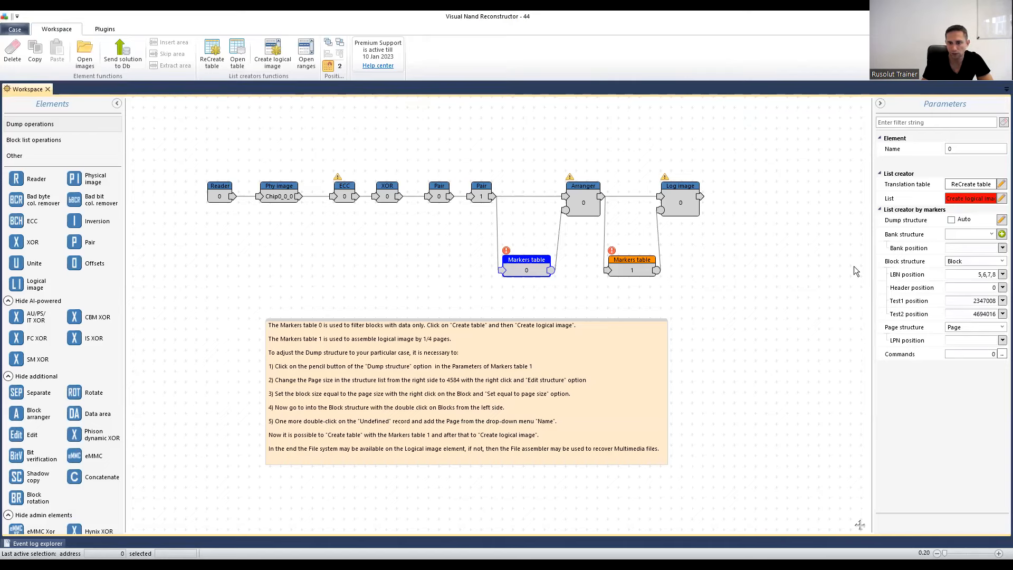
click(966, 199)
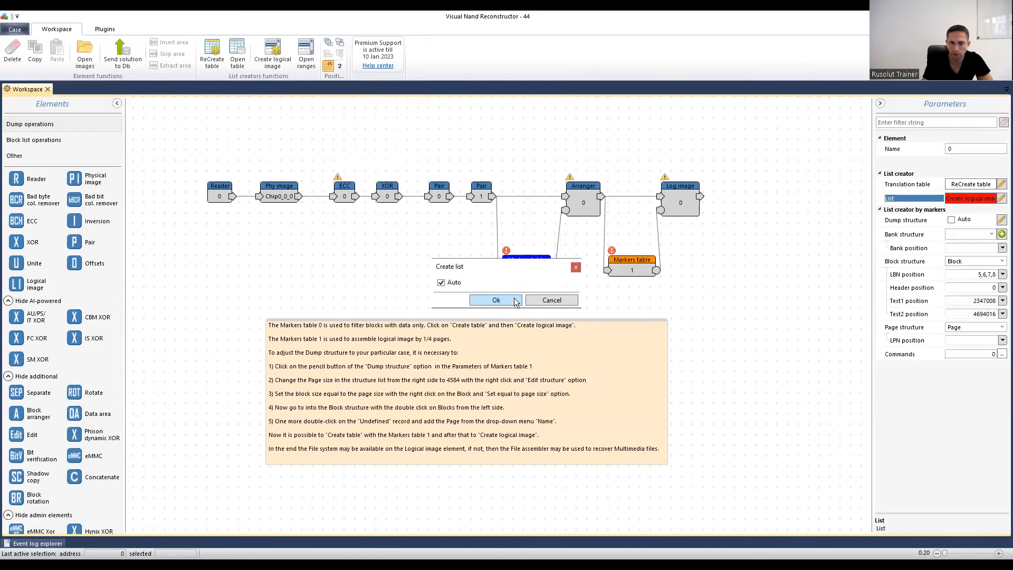
click(516, 303)
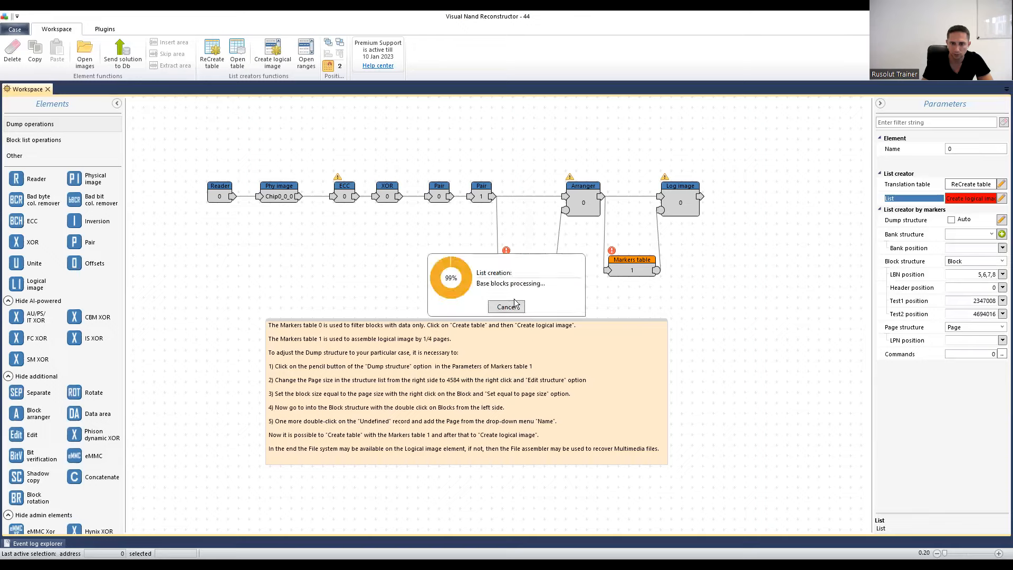
Step: Load Markers table 1_Sandisk mSD from the vnr 7.0 folder on drive D into Markers table 1 and check its block markers
click(638, 271)
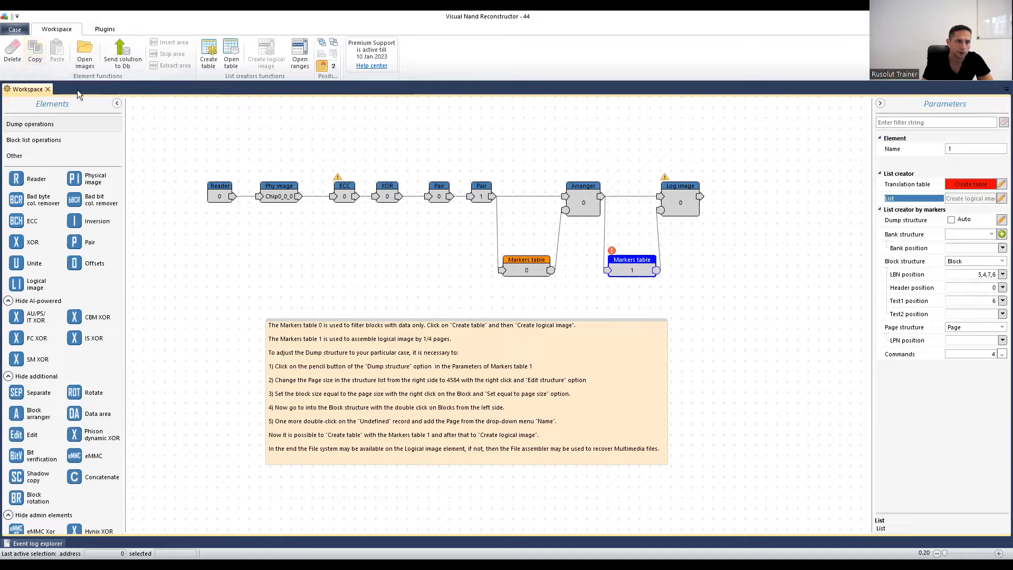
double_click(625, 265)
click(8, 45)
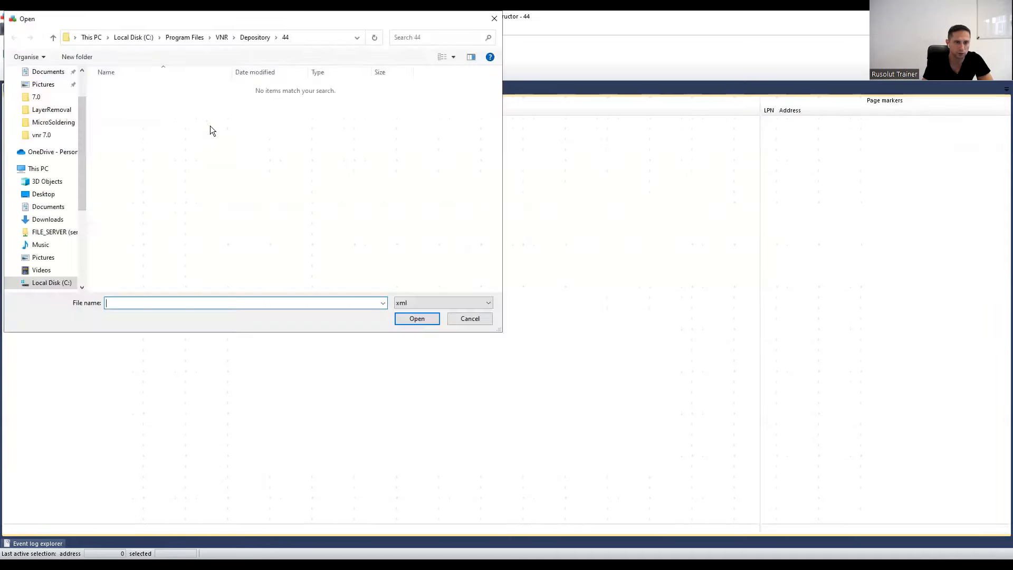
scroll(47, 259, down, 1)
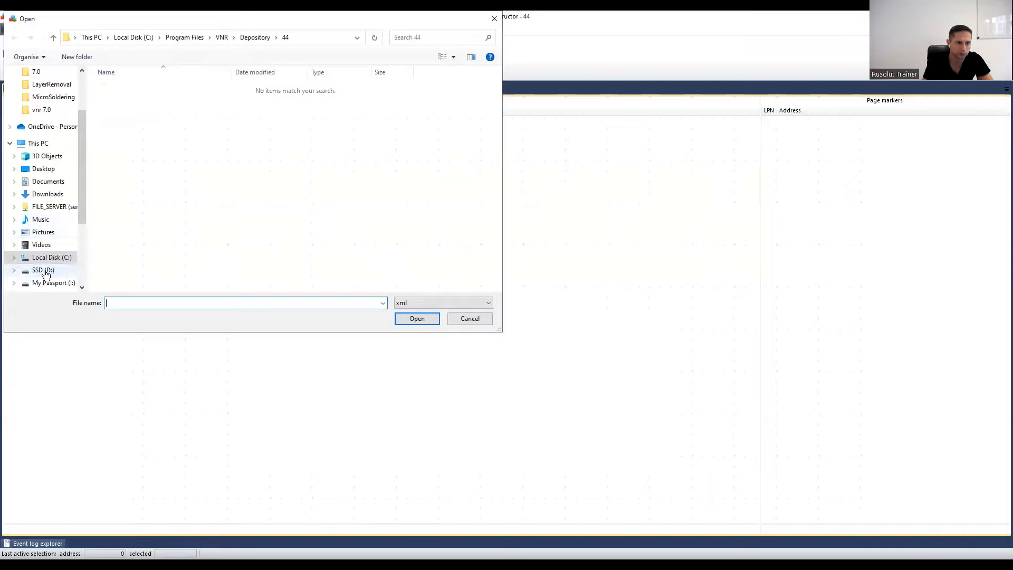
click(42, 270)
double_click(122, 121)
click(181, 99)
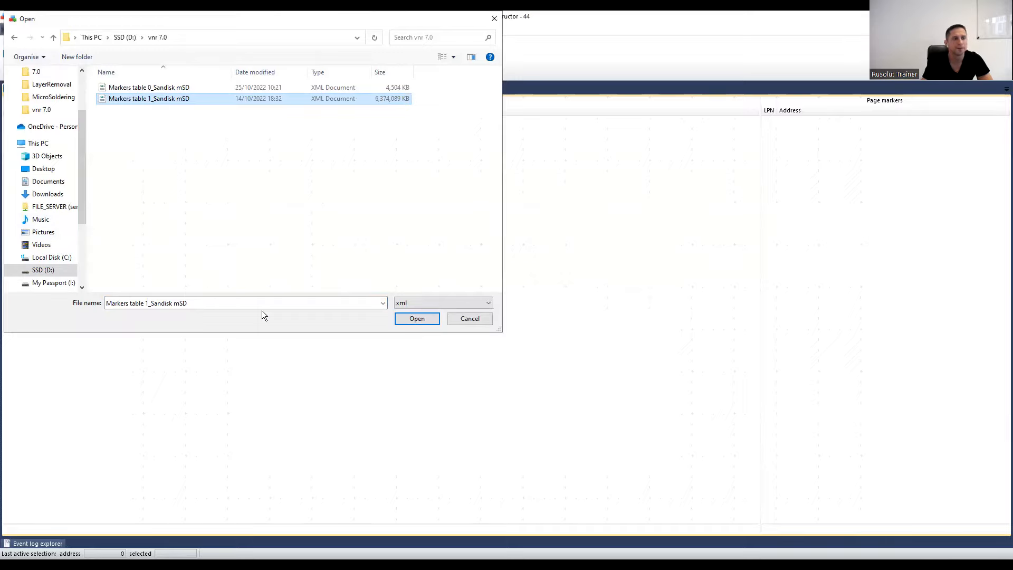
key(Return)
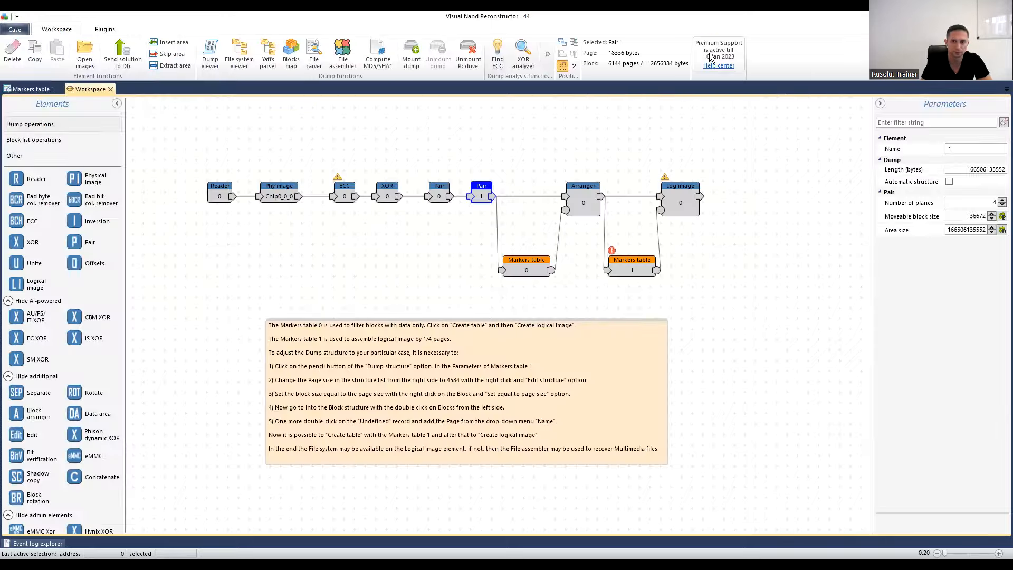
click(31, 87)
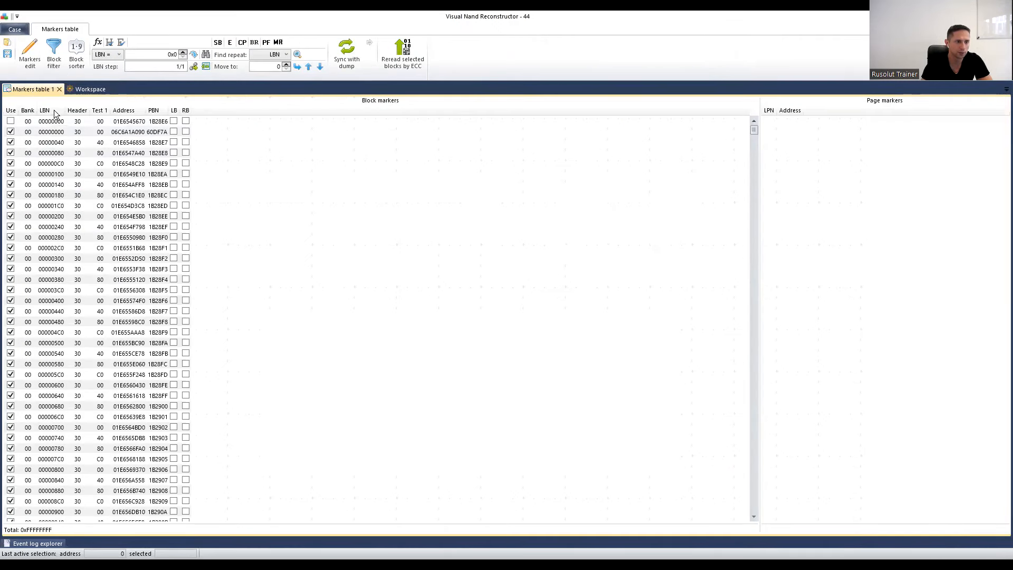
click(95, 88)
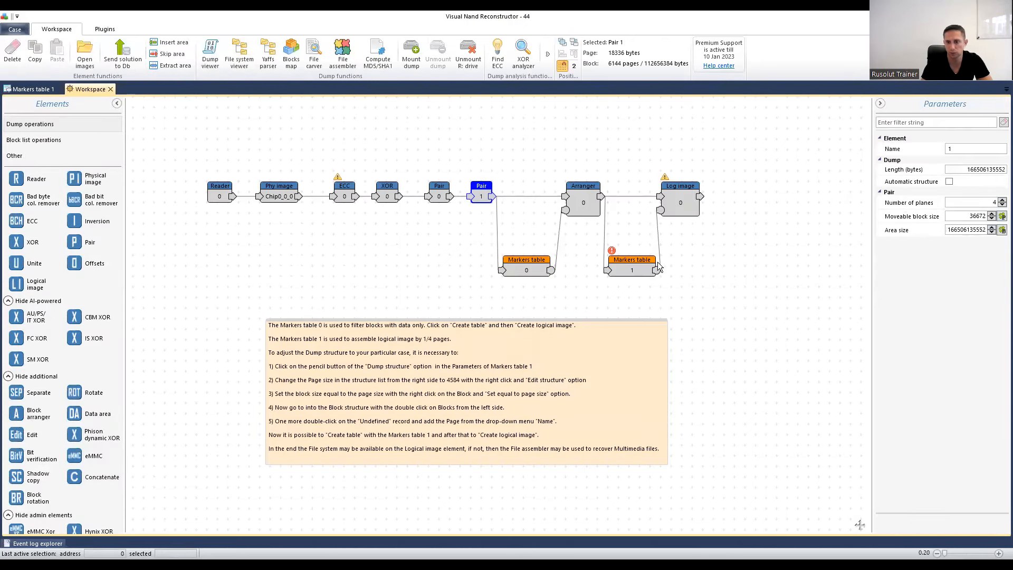
Step: Create the logical image list from Markers table 1
click(622, 264)
click(962, 200)
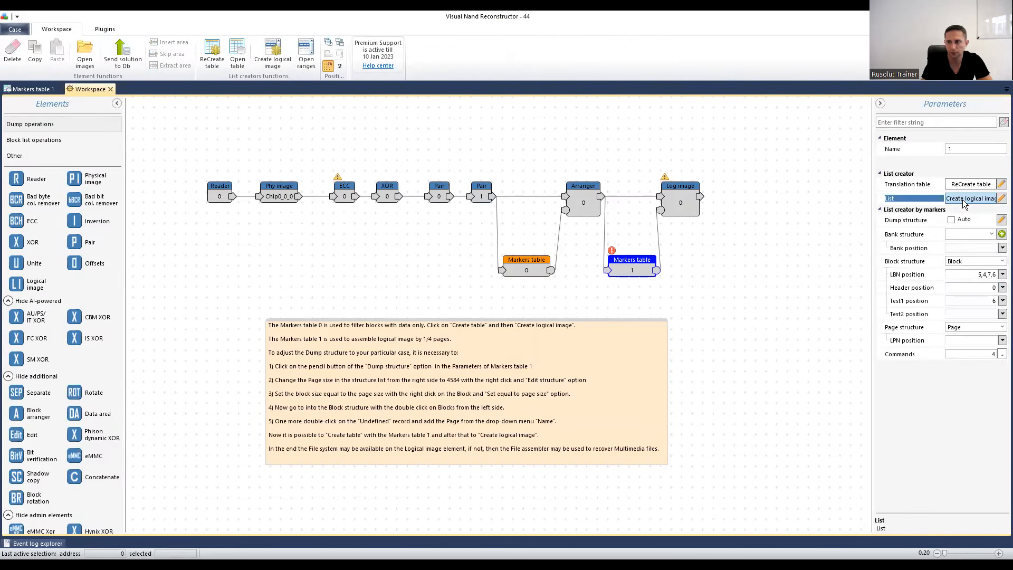
click(962, 199)
click(510, 301)
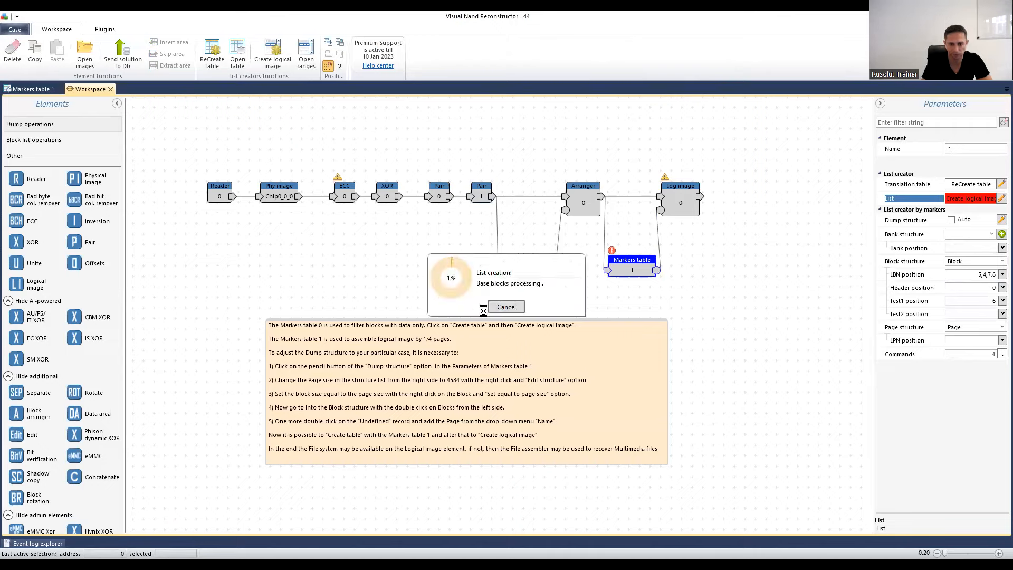
Step: Browse the file system of the Log image element down to the Camera folder inside DCIM57, then return to the workspace
click(679, 203)
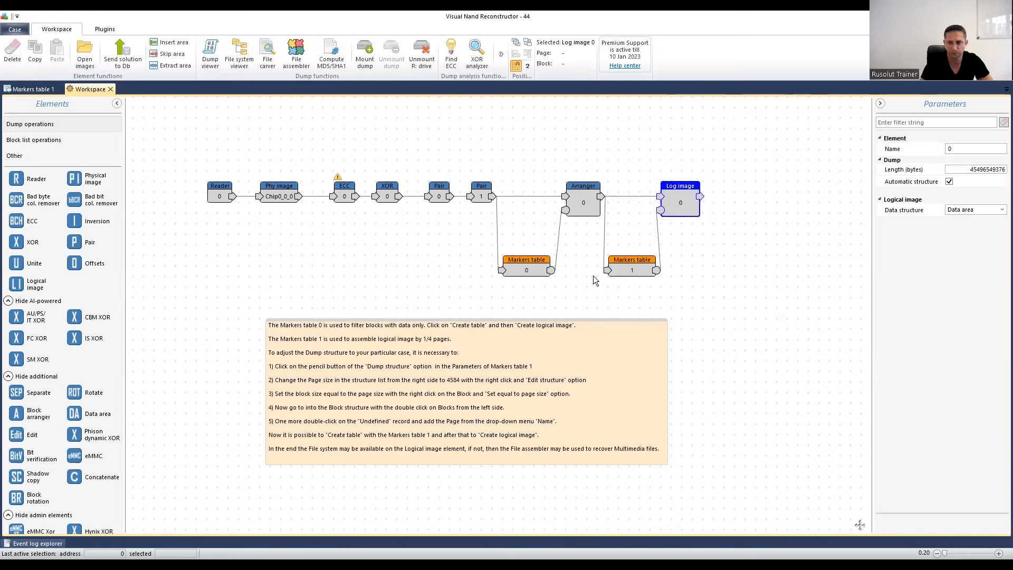
click(621, 269)
click(682, 203)
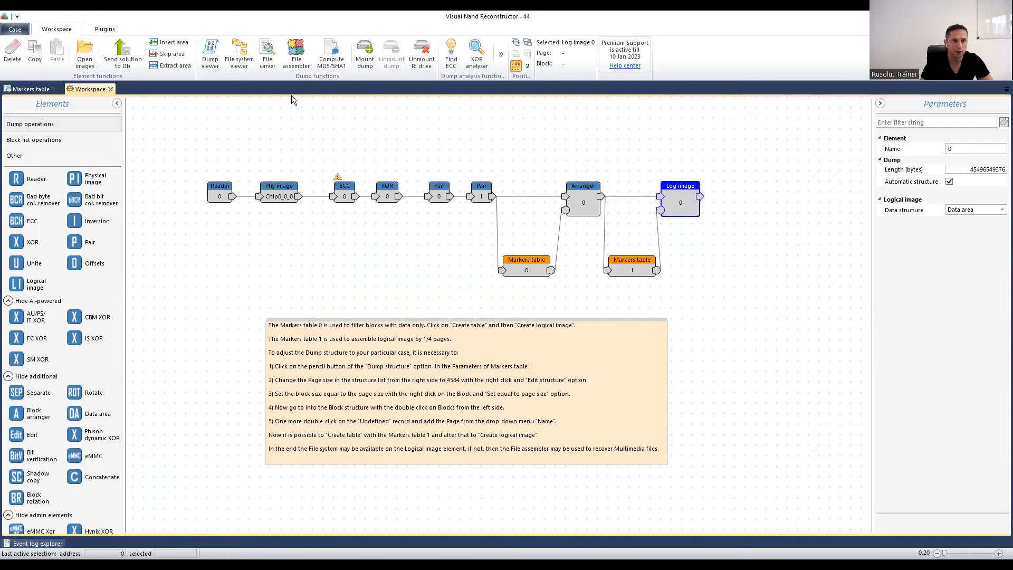
click(252, 58)
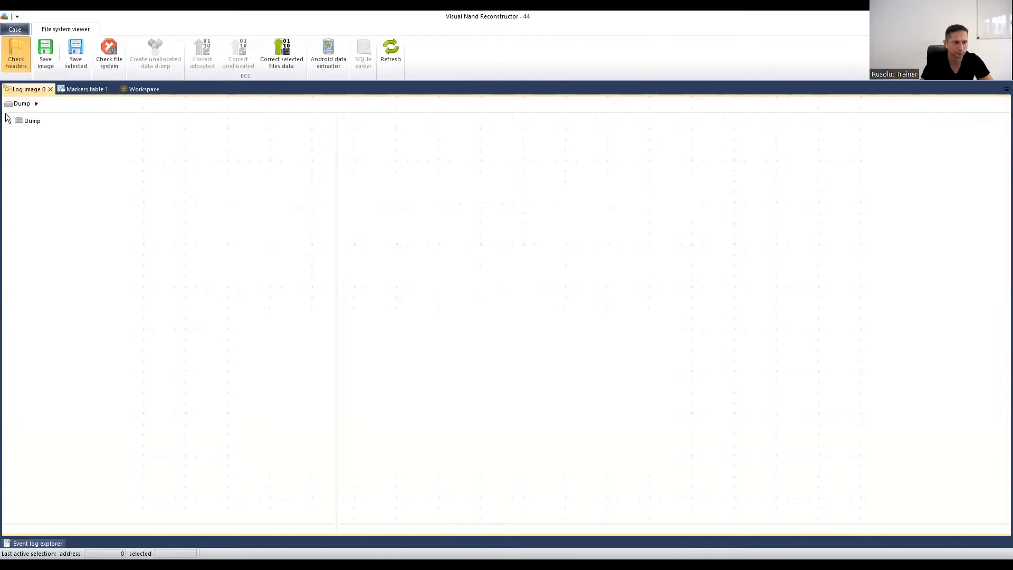
click(9, 120)
click(20, 131)
click(30, 142)
click(59, 154)
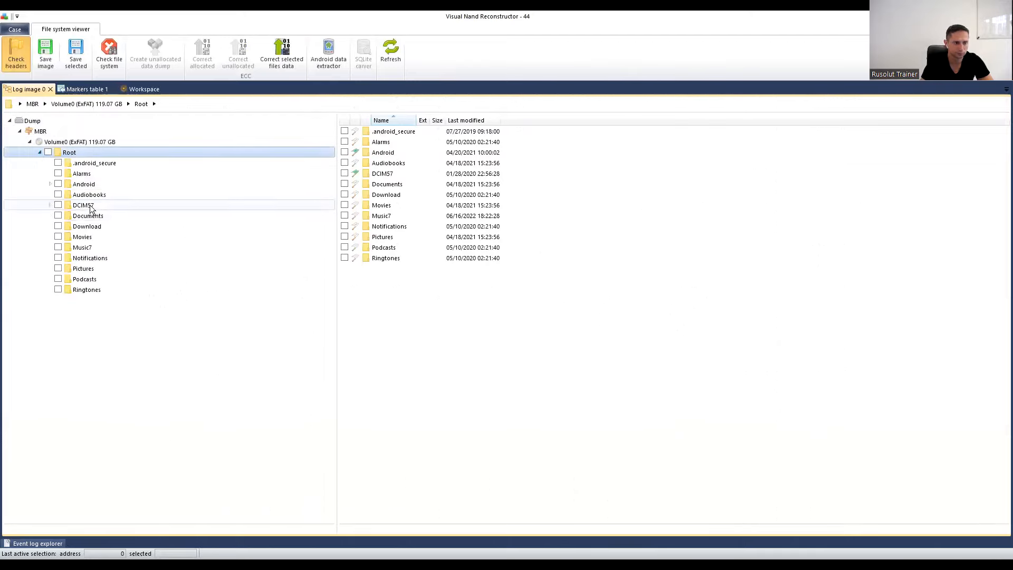
click(90, 205)
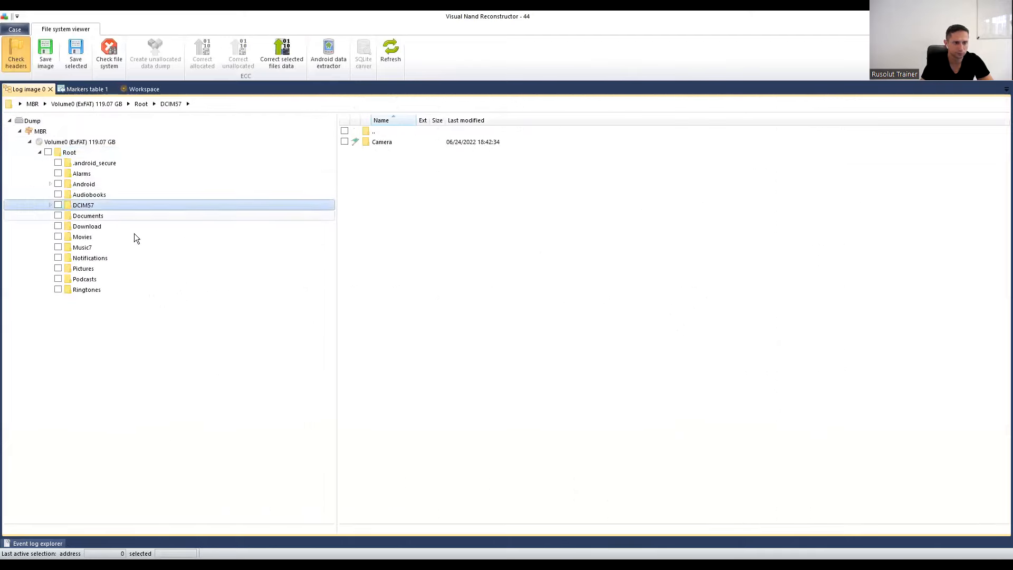
click(384, 144)
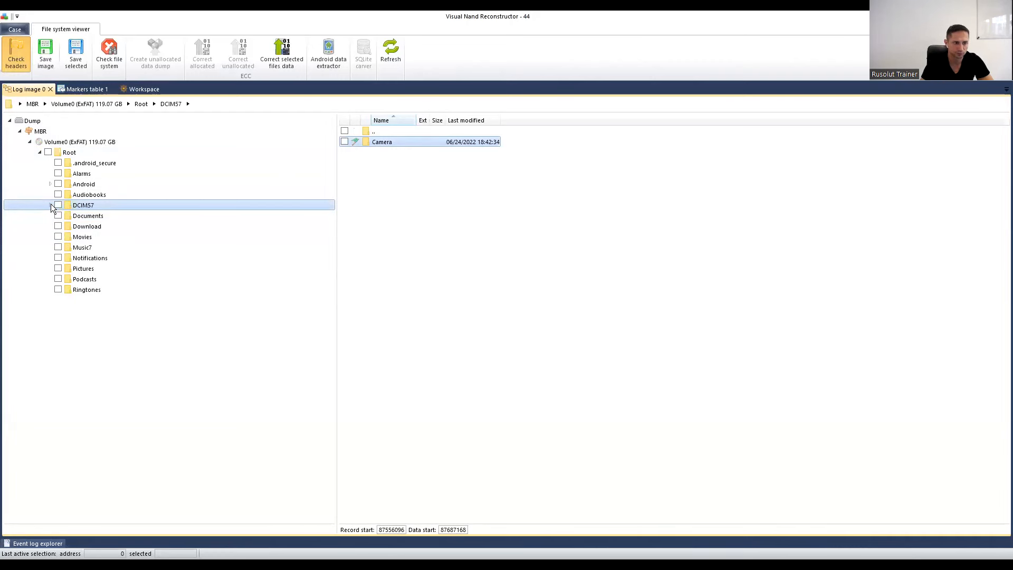
double_click(359, 143)
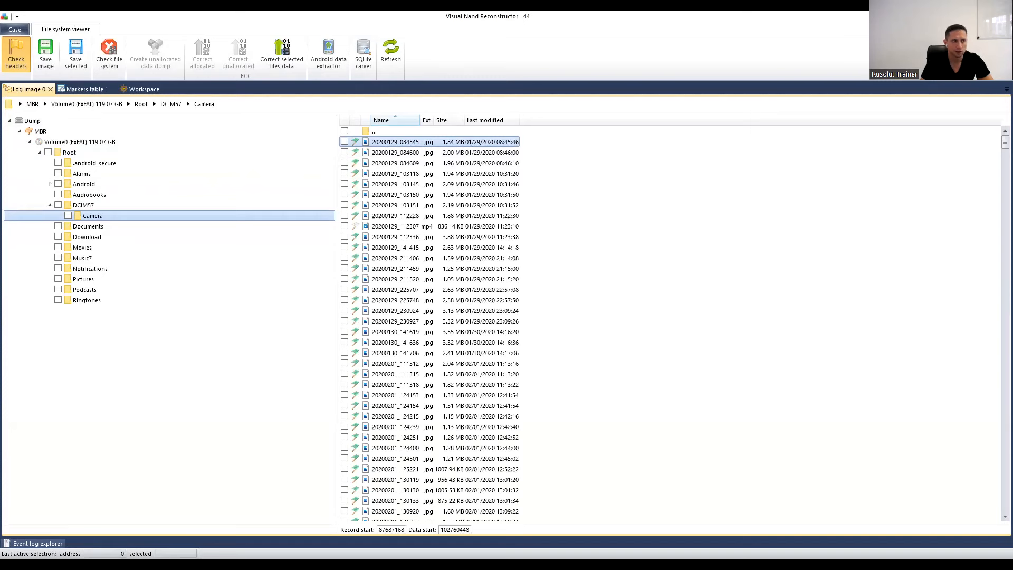
click(141, 89)
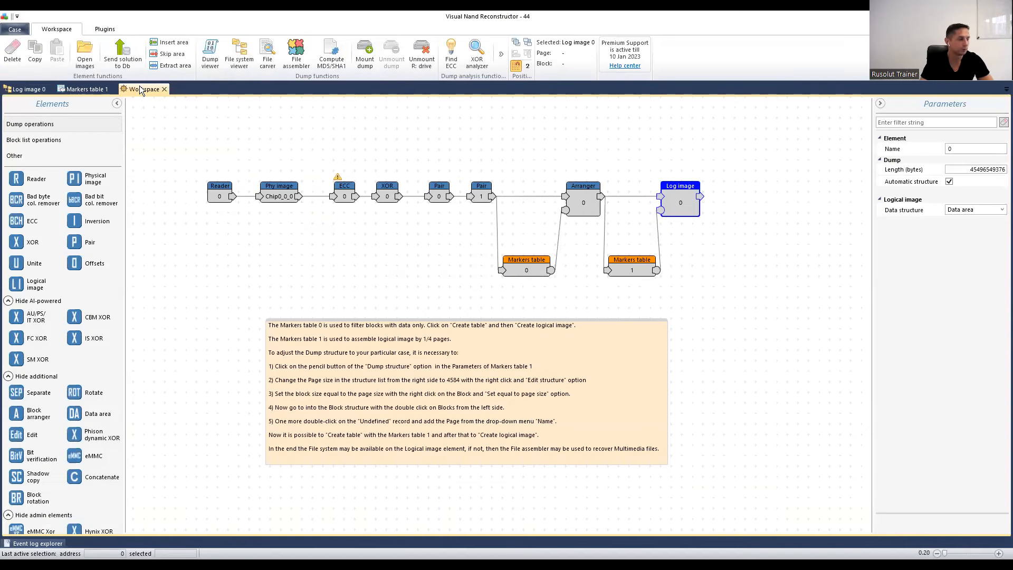